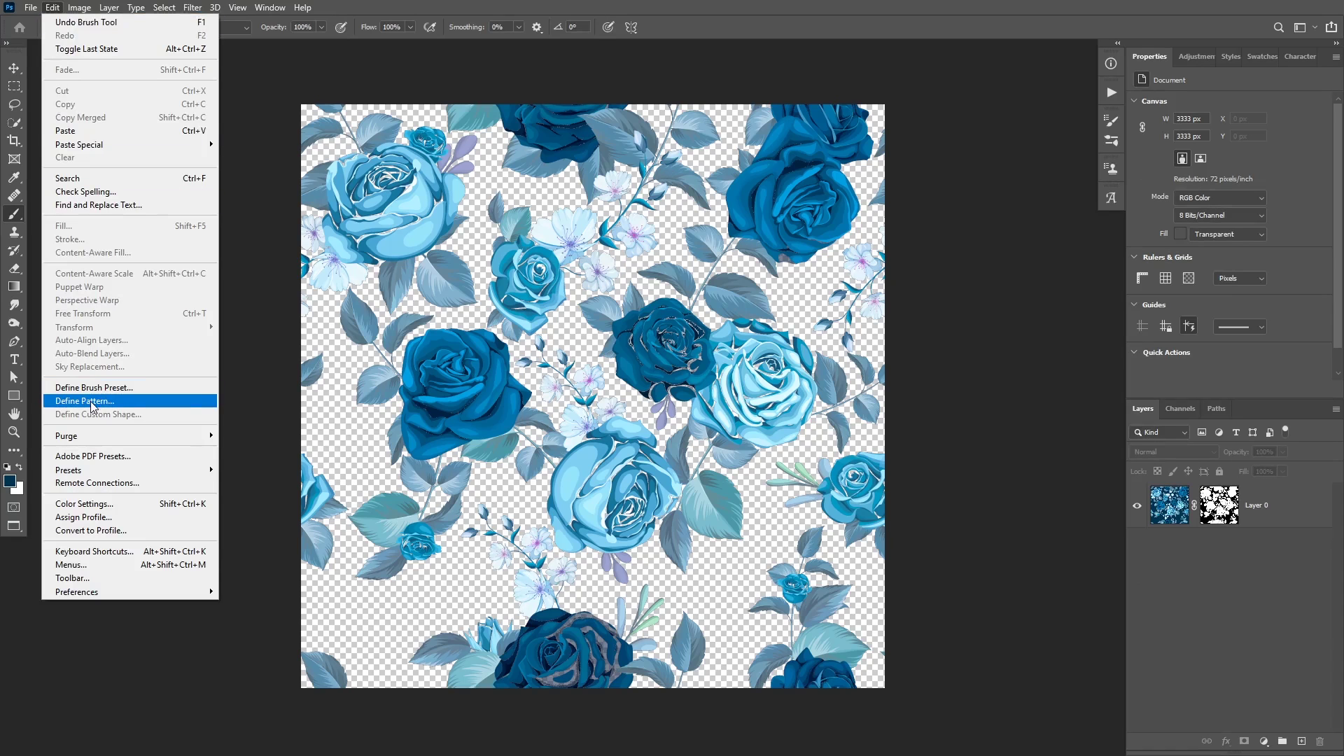
Define the blue rose artwork as a pattern and adjust the scale of the rose pattern fill.
click(91, 401)
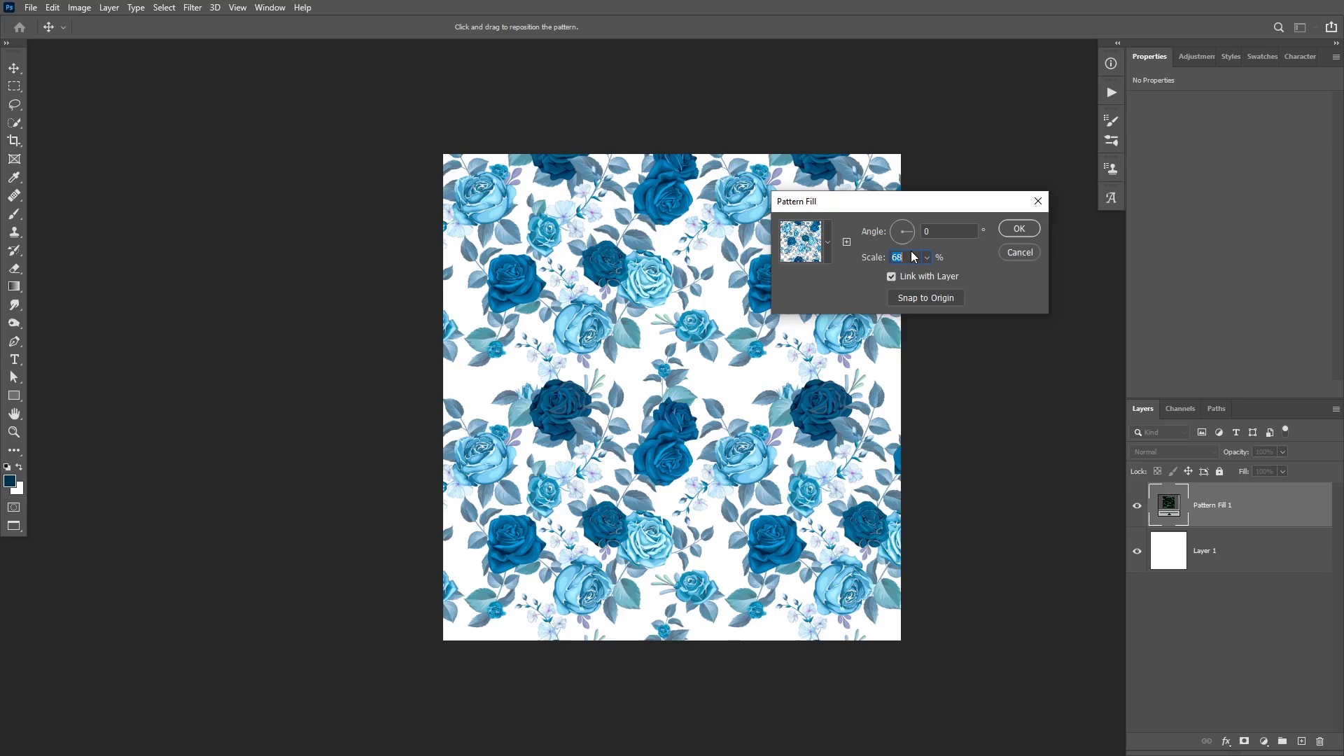
scroll(913, 256, up, 2)
scroll(914, 257, up, 4)
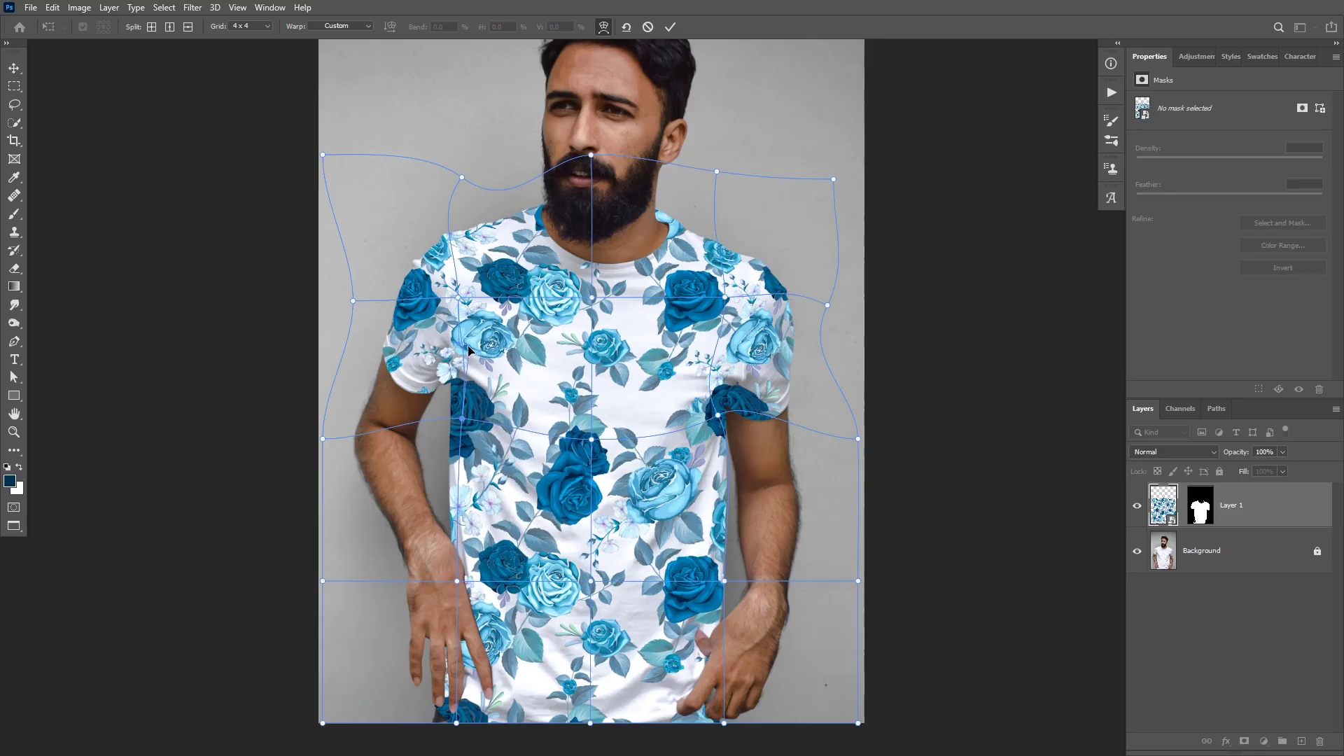
Warp the rose pattern downward on the shirt's chest and set the Levels 1 black input level to 207.
drag(468, 350, 474, 449)
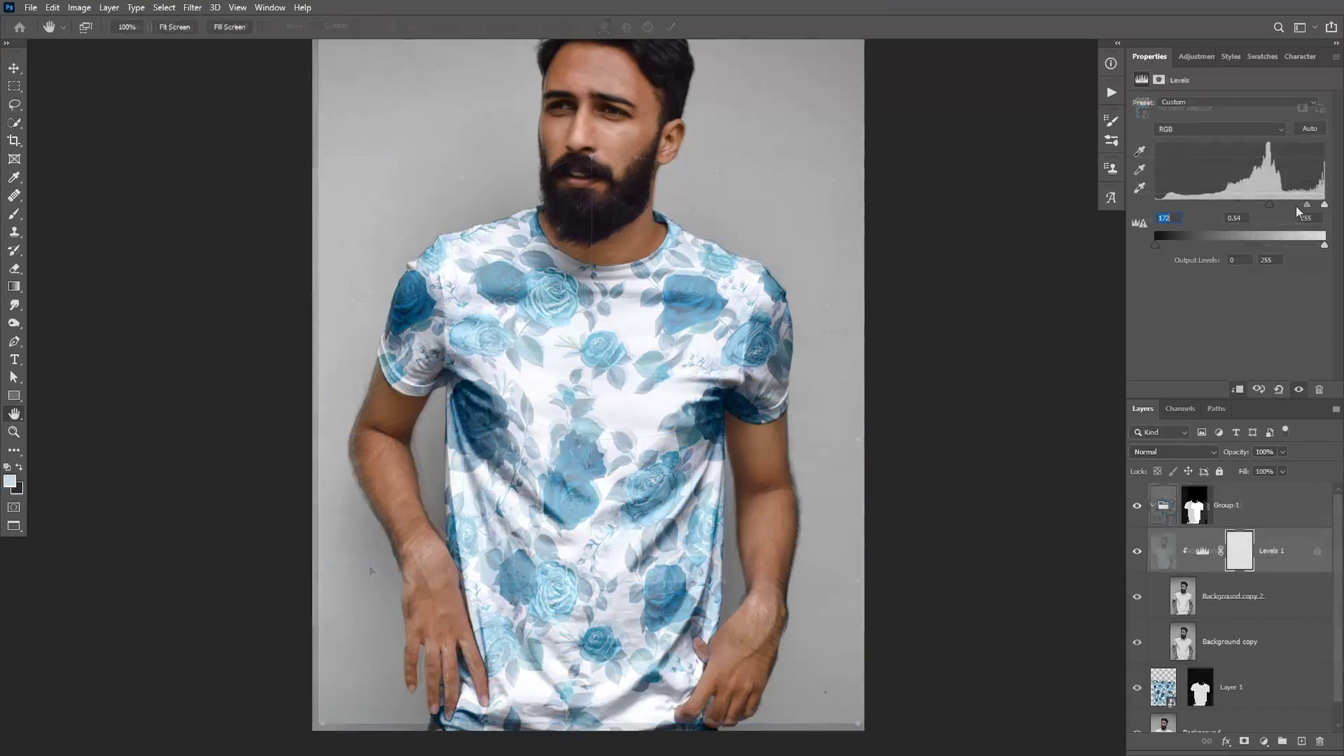
mouse_move(1296, 206)
mouse_down()
mouse_move(1271, 202)
mouse_move(1286, 202)
mouse_up()
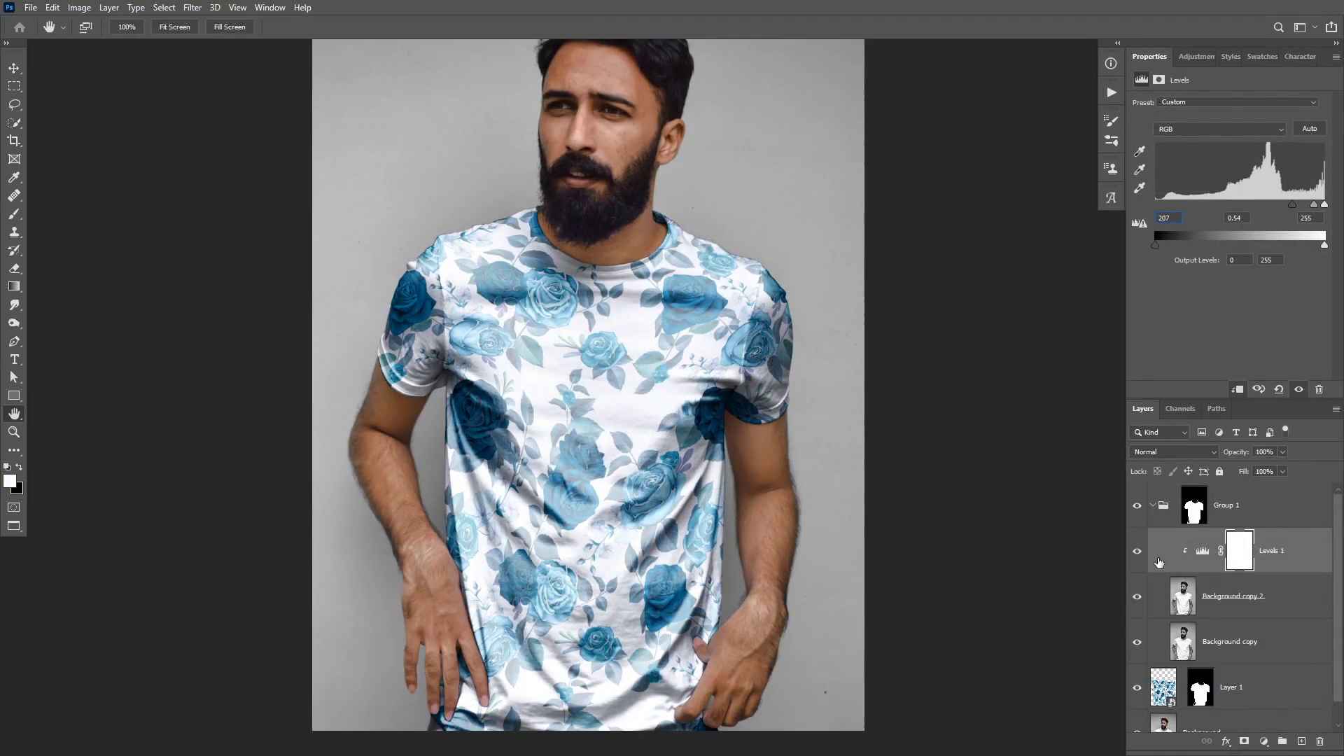
Toggle the visibility of the Background copy 2 layer to compare its effect on the shirt.
click(1136, 597)
click(1136, 597)
click(1238, 588)
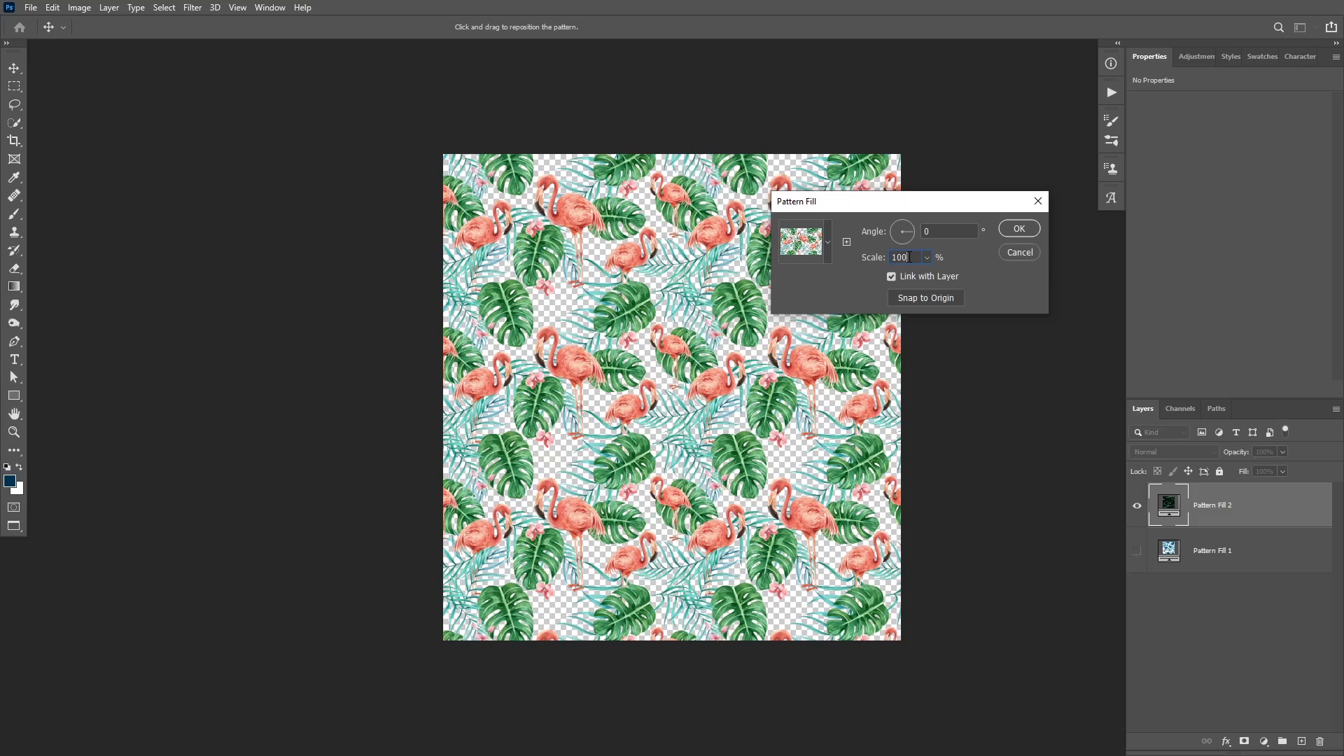
Adjust the scale of the flamingo pattern fill and toggle the visibility of the Hue/Saturation 1 adjustment.
drag(926, 257, 941, 273)
key(Return)
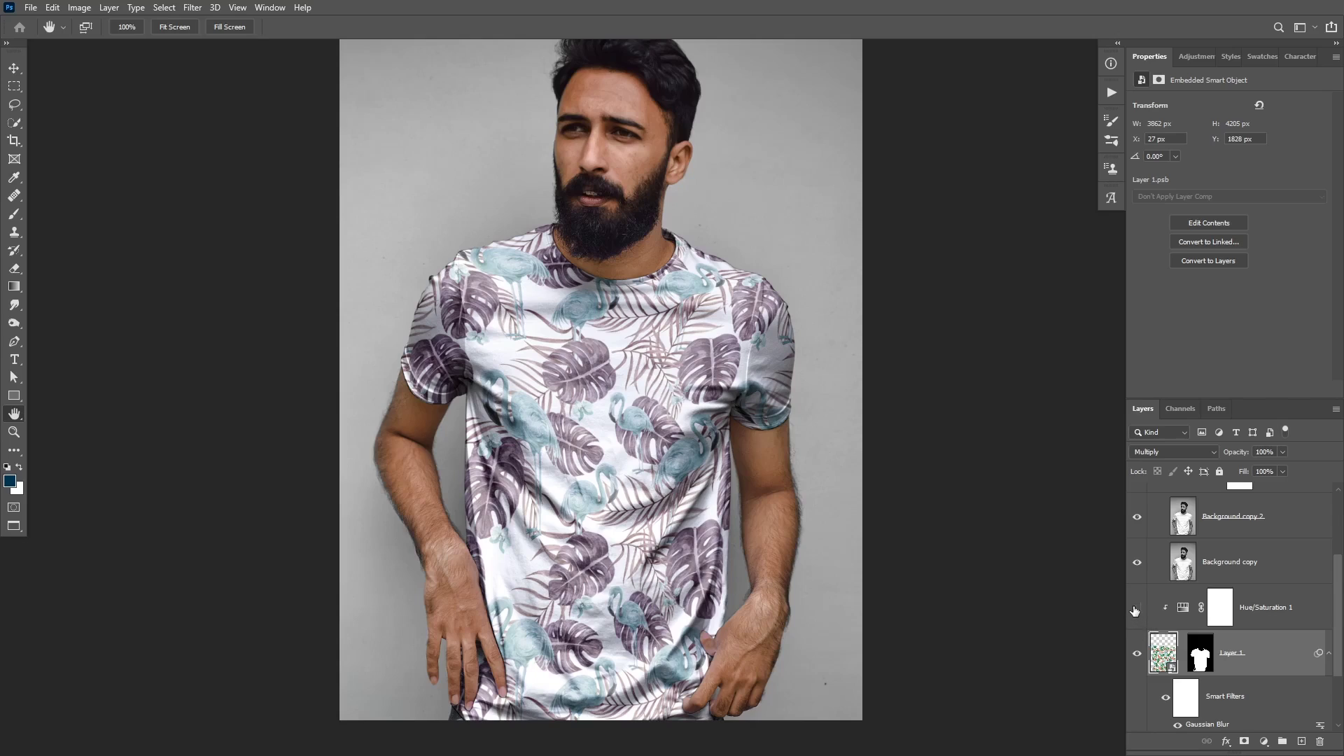
click(1135, 608)
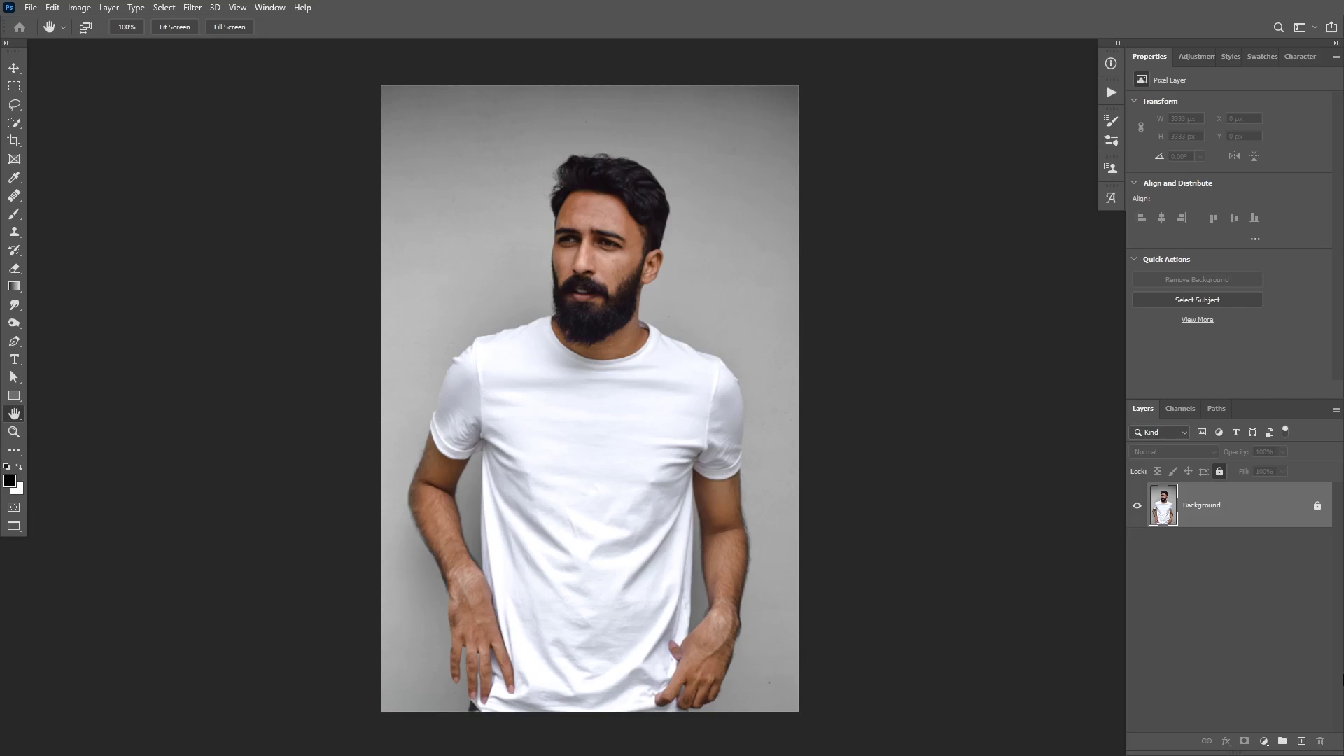
Load the saved Shirt channel as a selection around the T-shirt and return to the layer list.
click(165, 9)
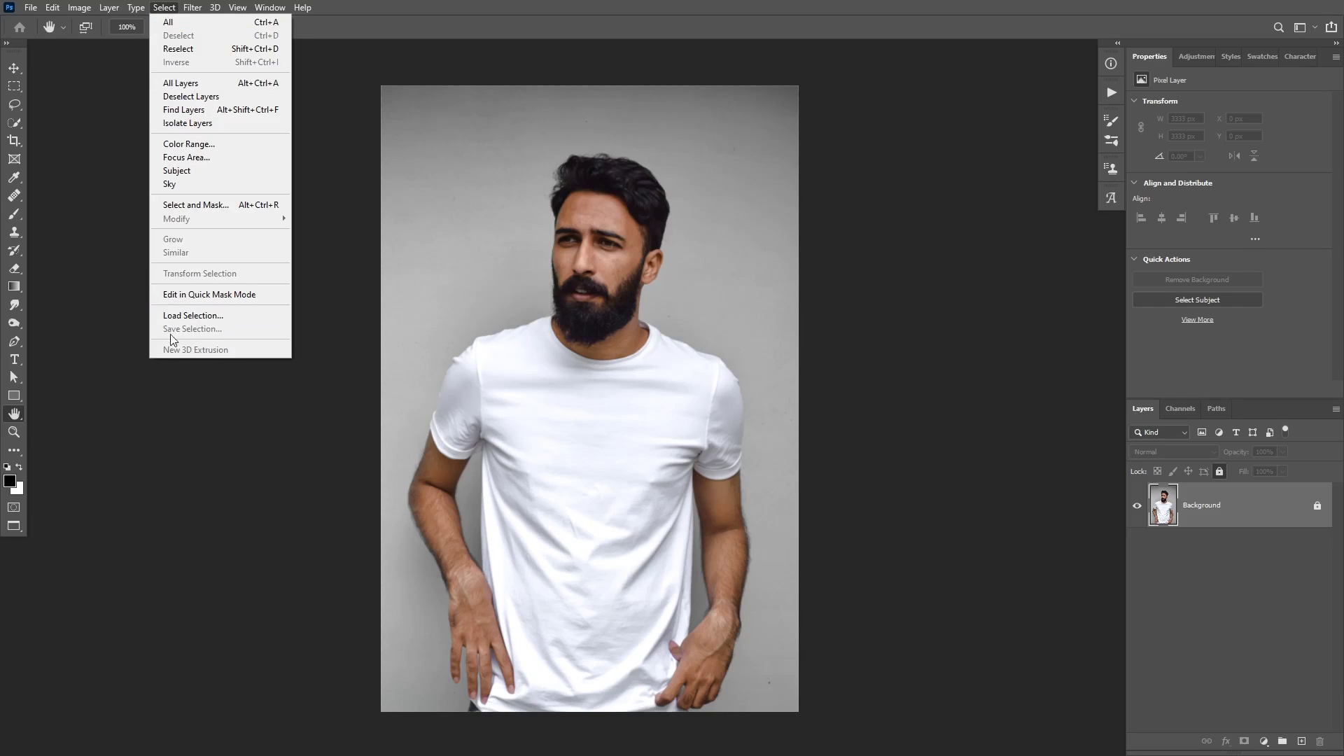
click(1183, 411)
click(1178, 409)
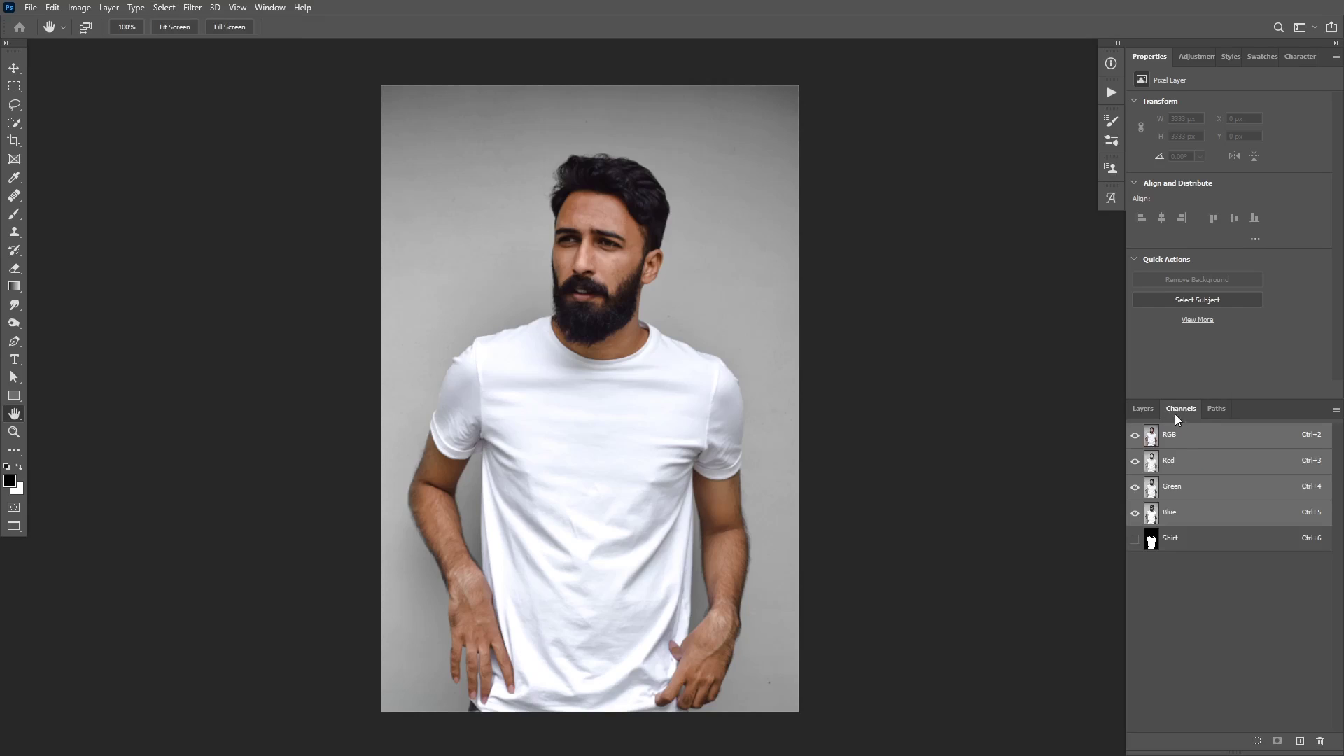
key(ctrl)
ctrl+click(1151, 541)
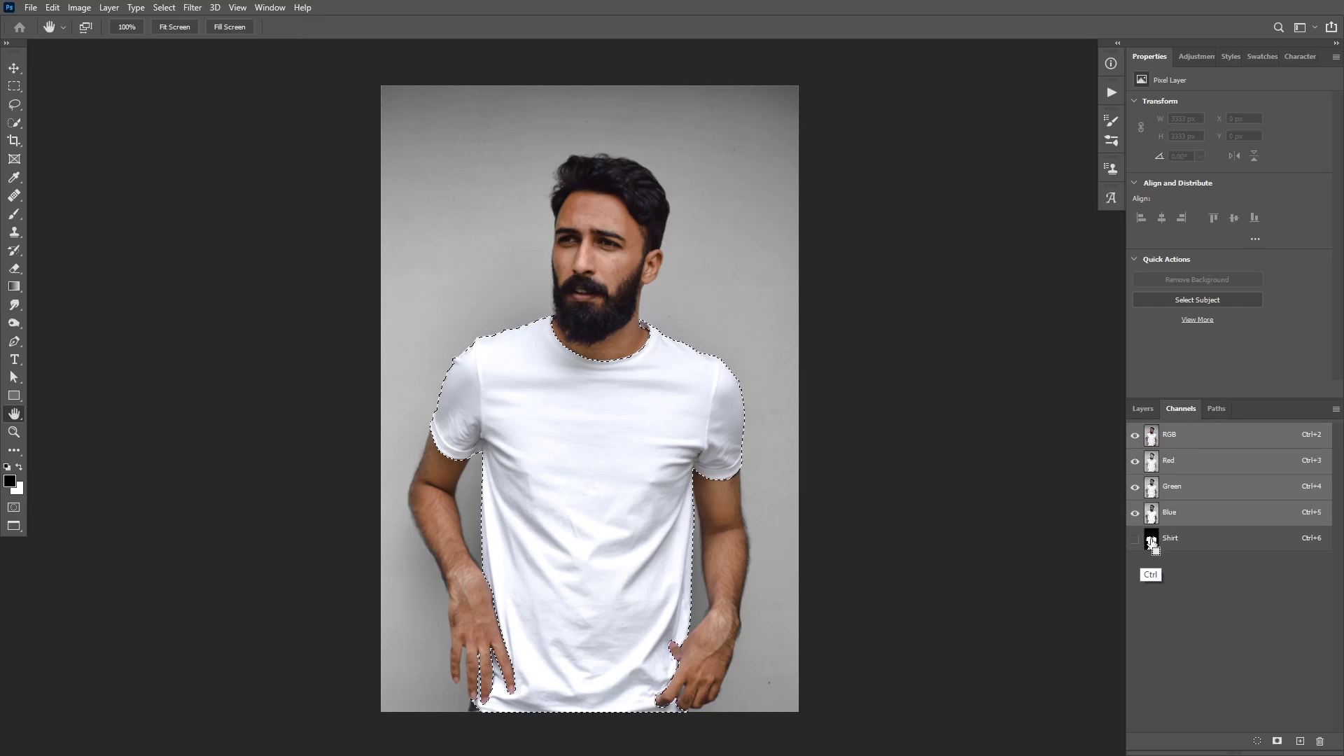
click(1136, 411)
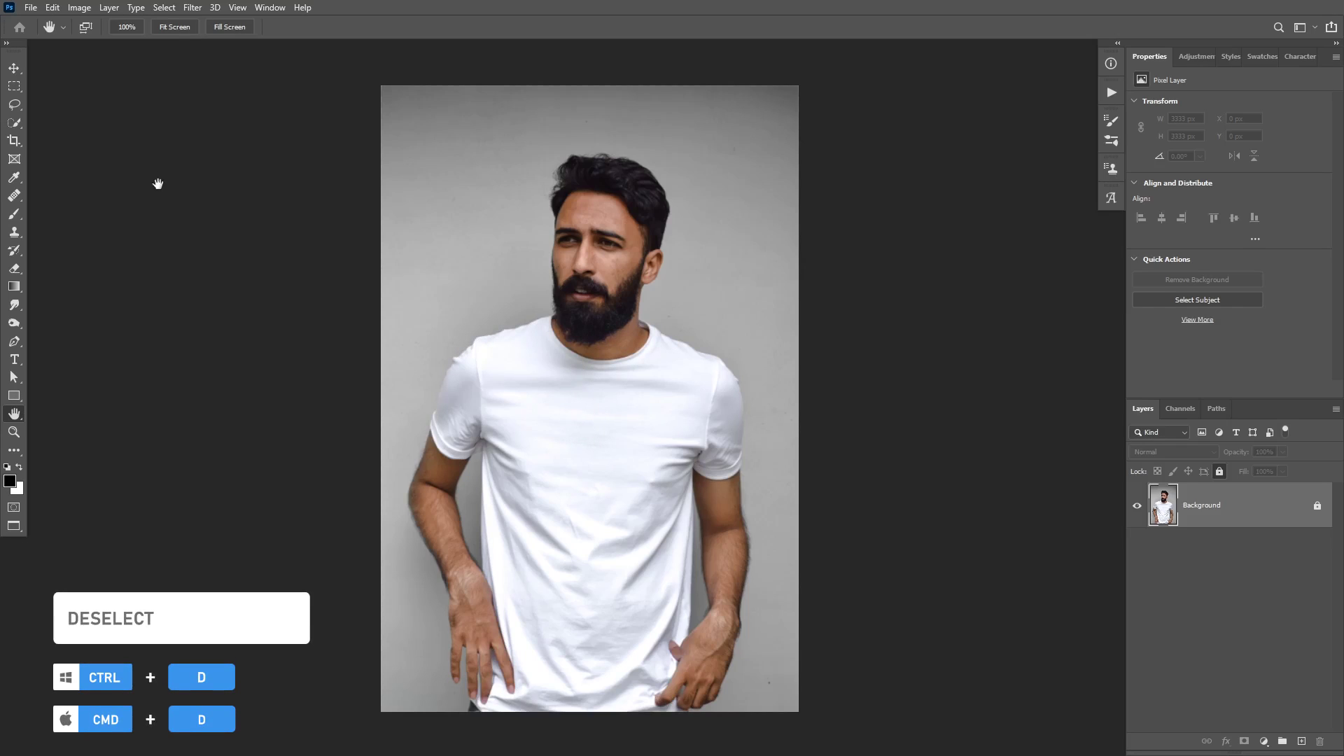
Make a rectangular selection of about 3922 by 4168 px around the shirt, fill it with white on a new layer, and deselect.
click(15, 86)
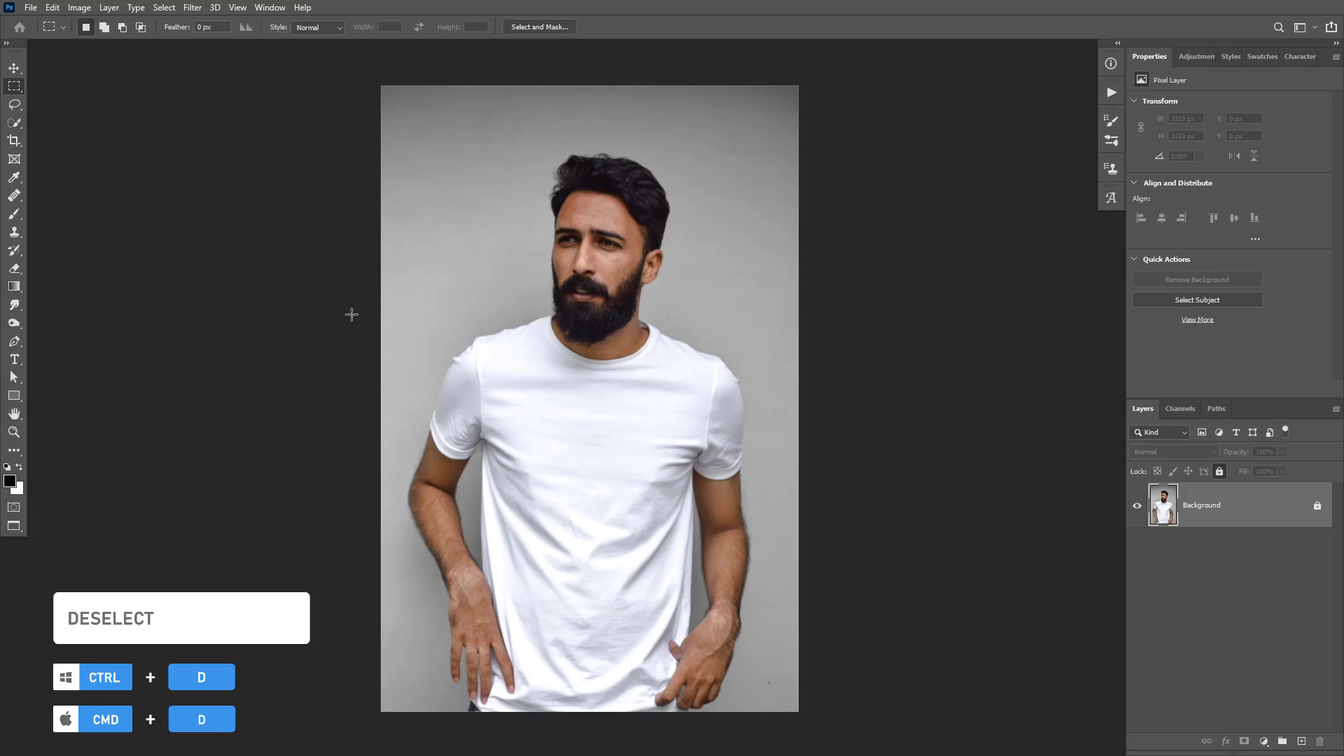
drag(390, 277, 794, 725)
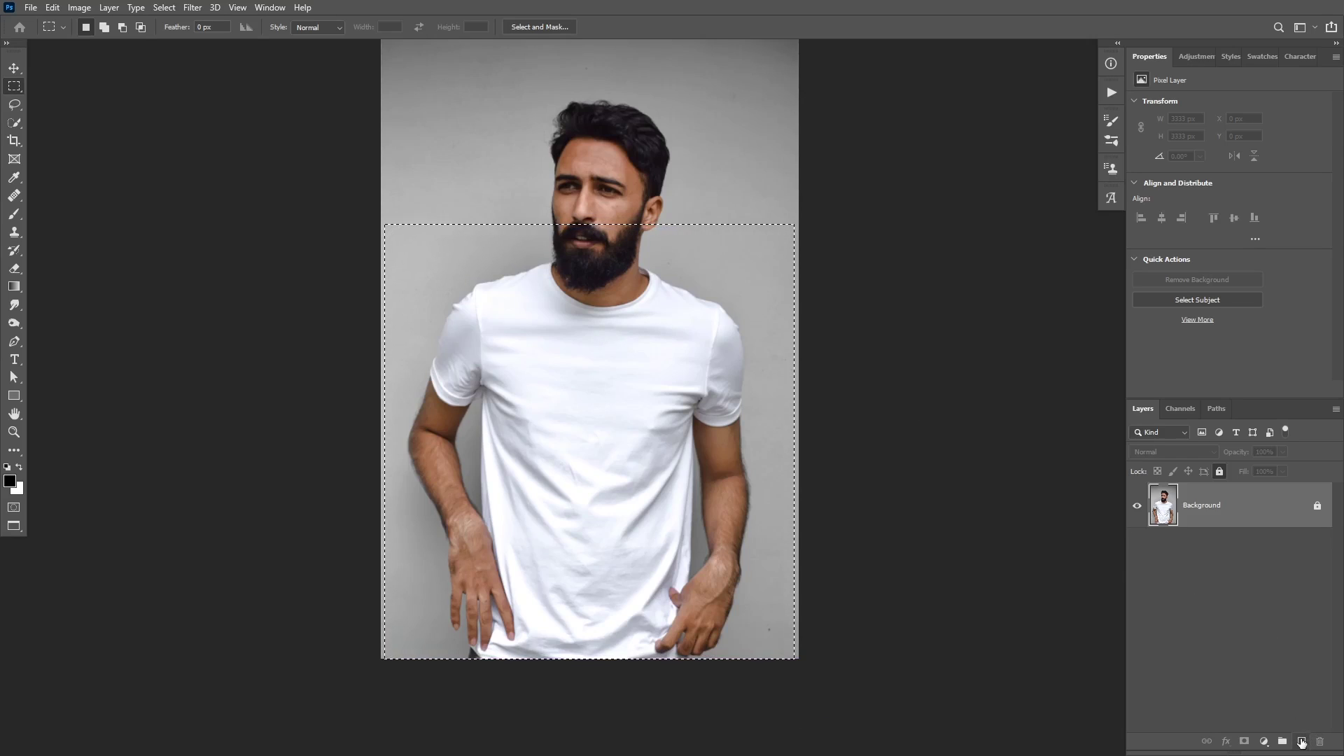
click(1301, 740)
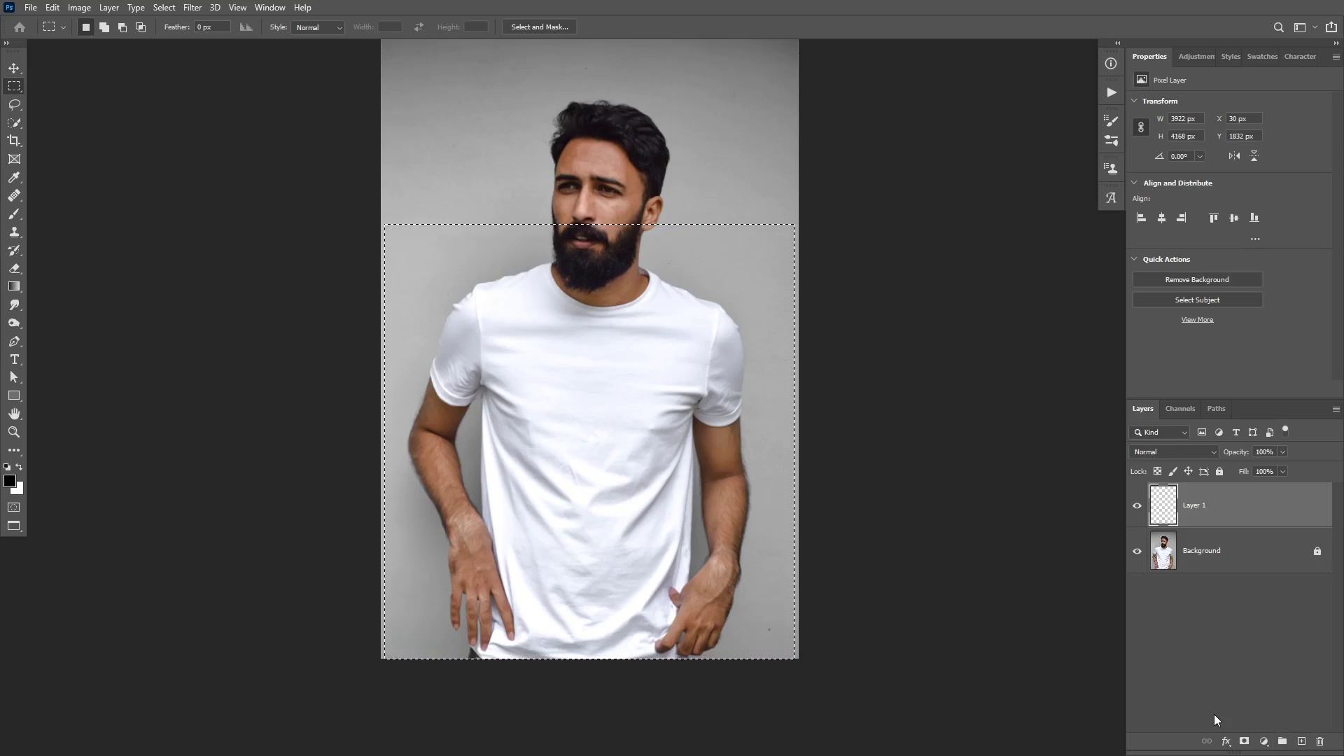
key(ctrl+BackSpace)
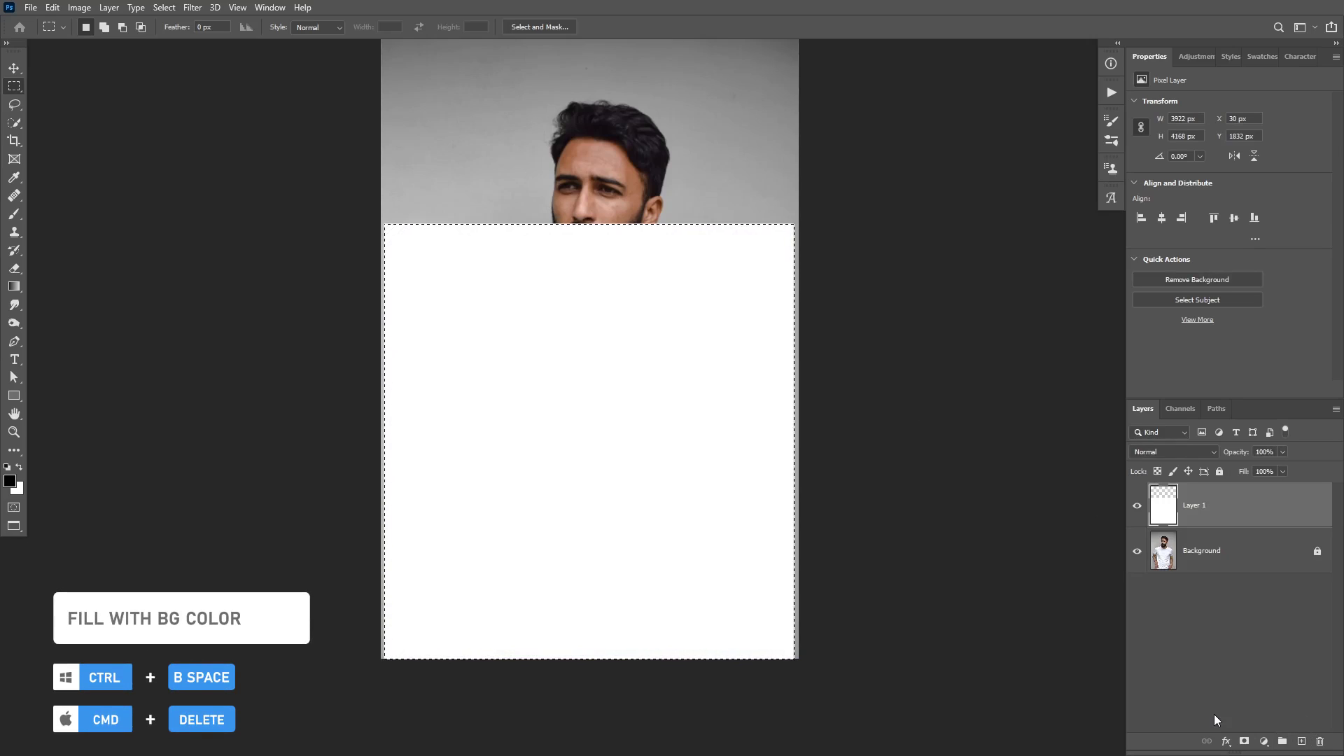
key(ctrl+d)
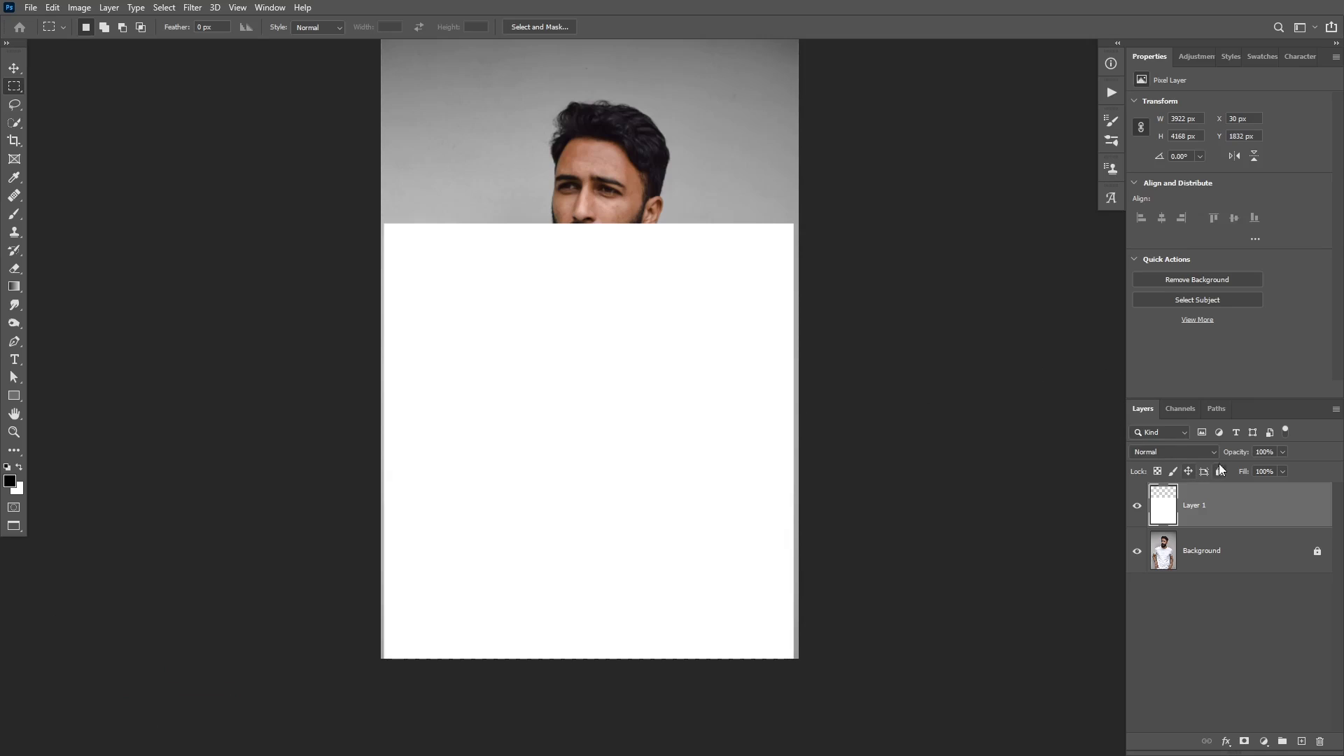
Convert the white Layer 1 to a smart object.
mouse_move(1239, 452)
mouse_down()
mouse_move(1224, 452)
mouse_move(1256, 456)
mouse_up()
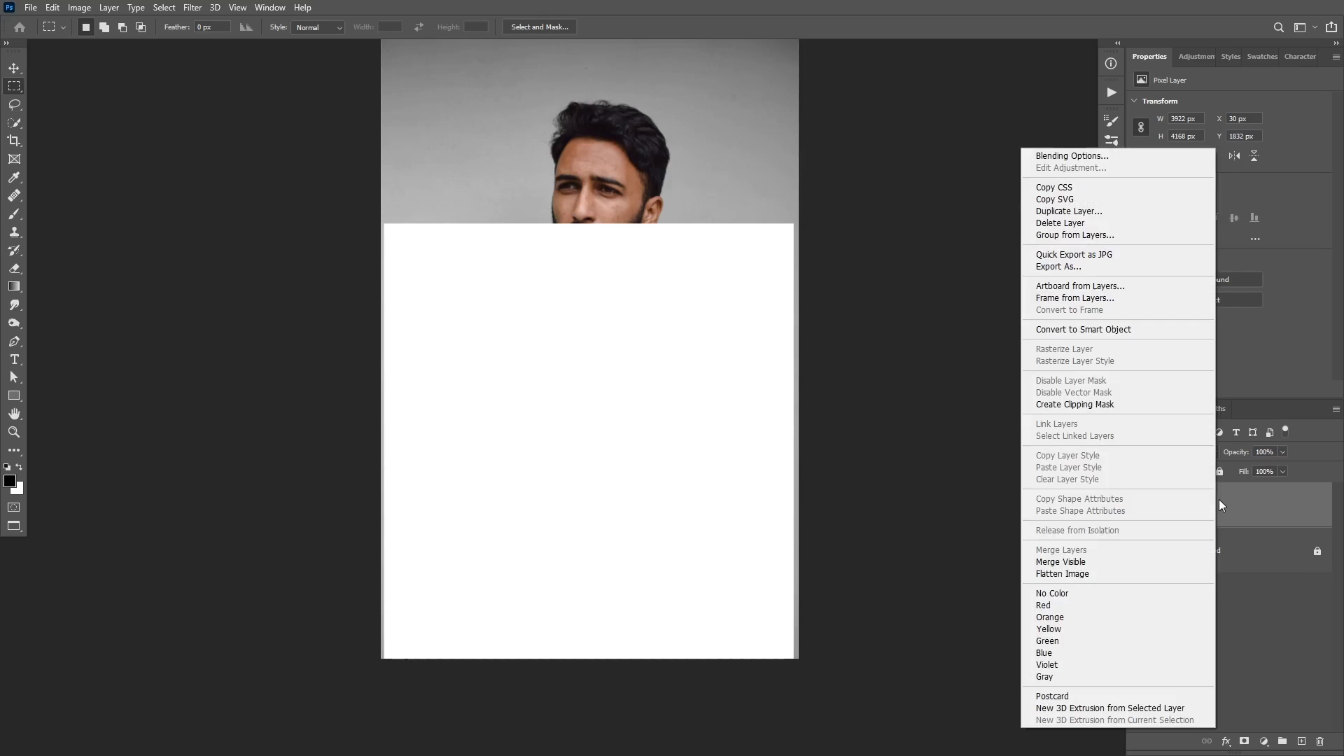
right_click(1218, 503)
click(1085, 328)
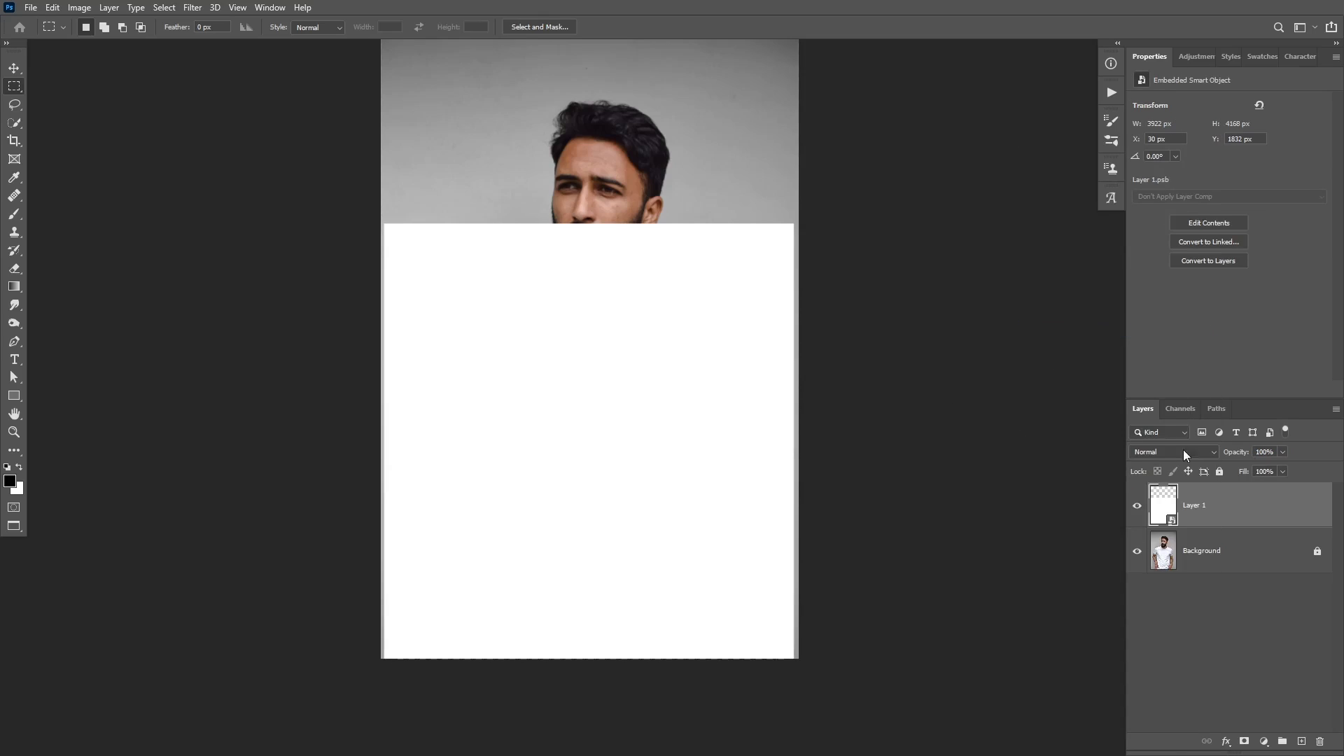
Load the Shirt channel as a selection and add it to Layer 1 as a layer mask.
click(1176, 411)
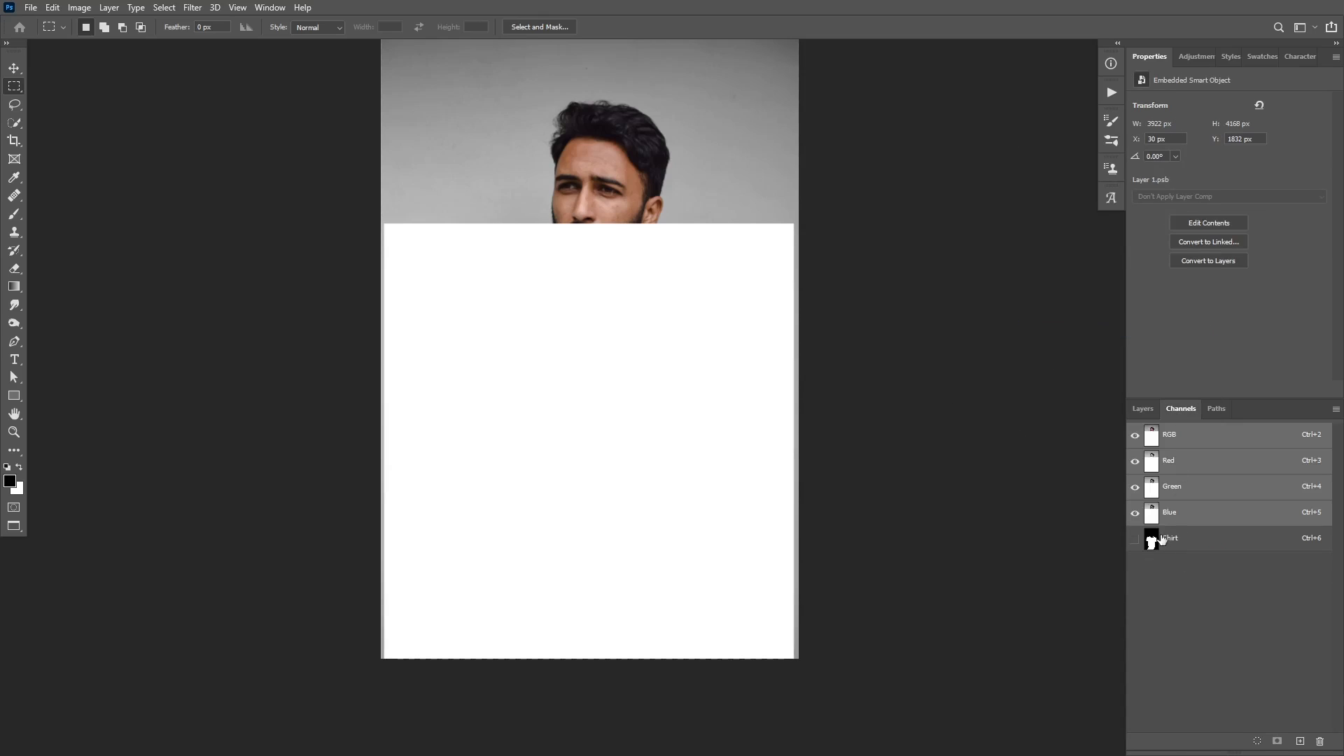
ctrl+click(1151, 539)
click(1142, 408)
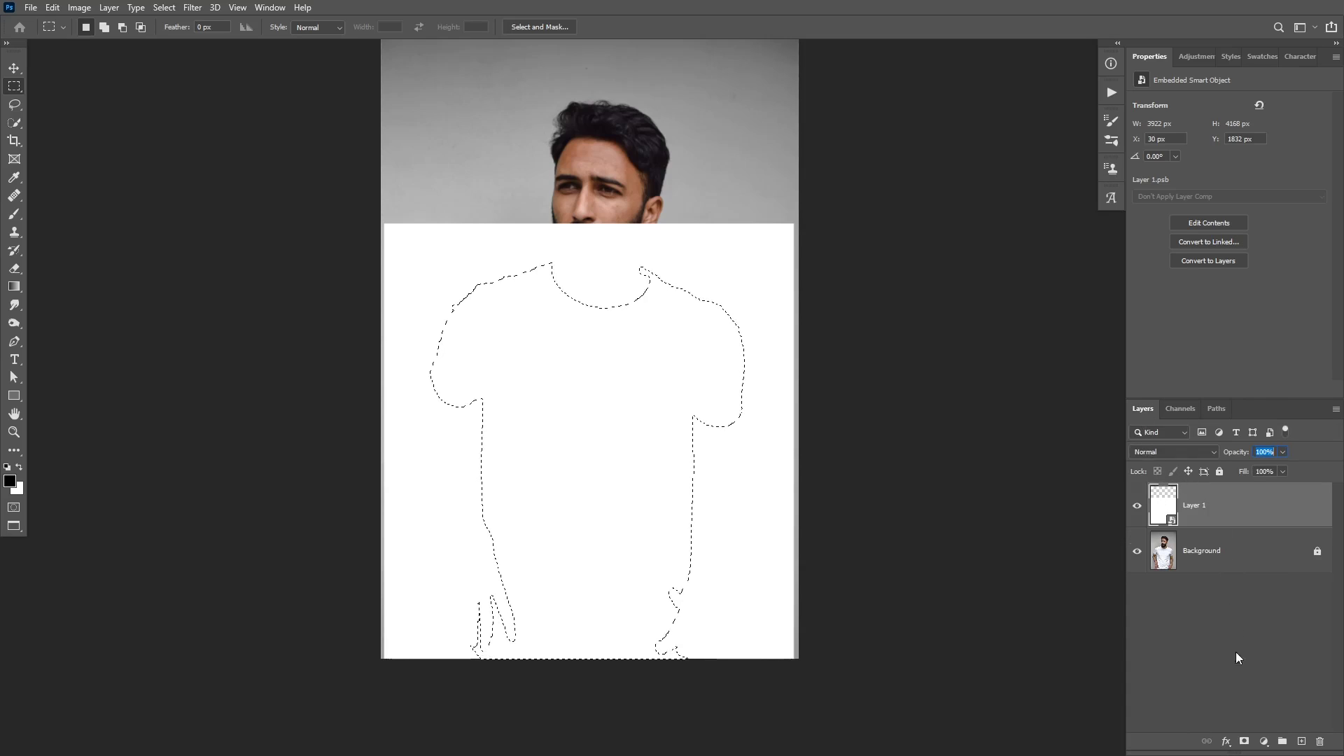
click(1242, 740)
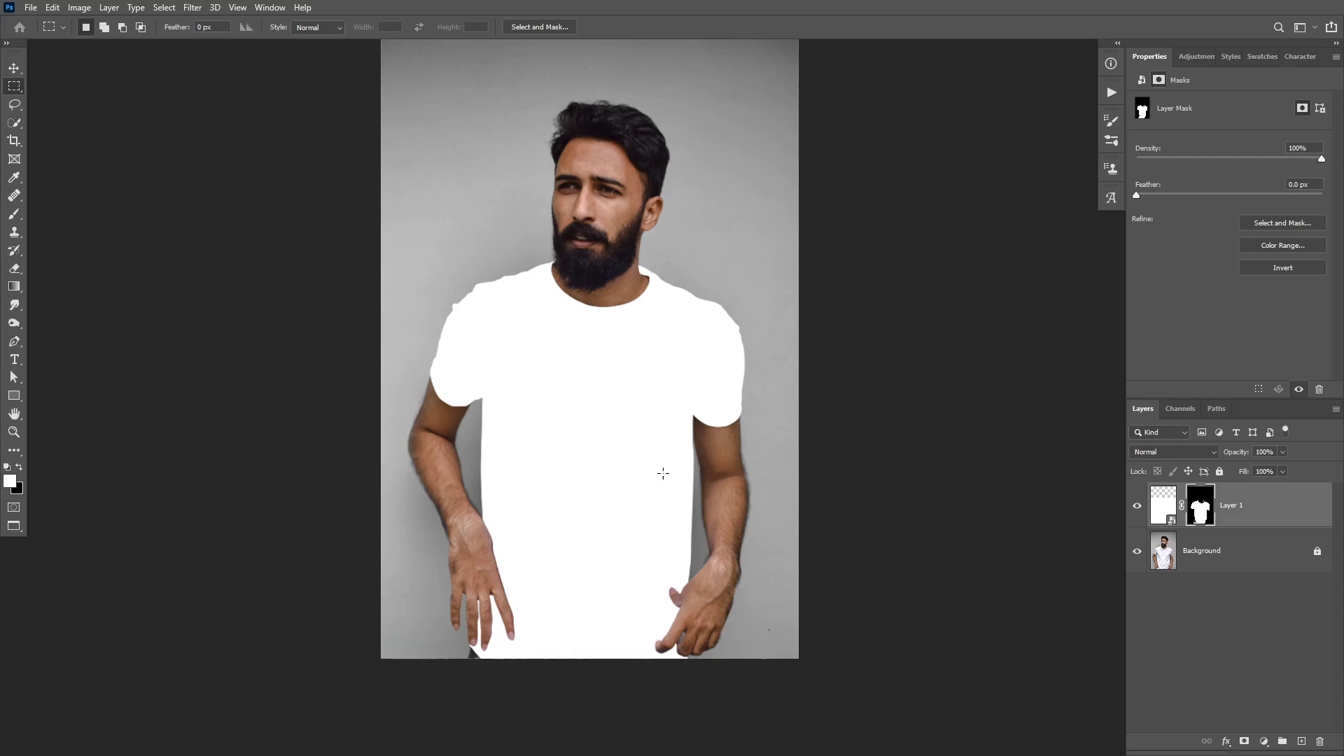
Paint a black test squiggle inside Layer 1's smart object contents, save and close them, and undo the update.
click(1162, 503)
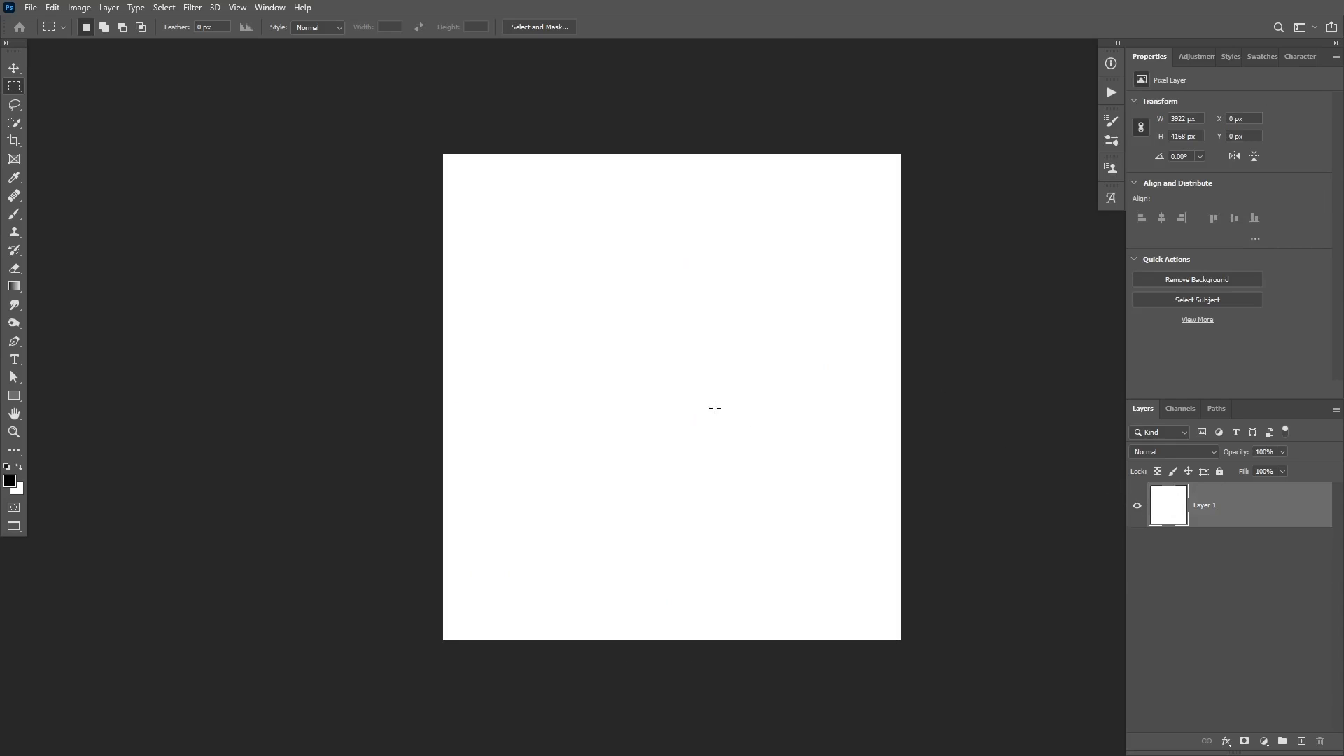
key(b)
mouse_move(669, 274)
mouse_down()
mouse_move(705, 350)
mouse_move(706, 458)
mouse_move(643, 494)
mouse_up()
key(ctrl+s)
key(ctrl+w)
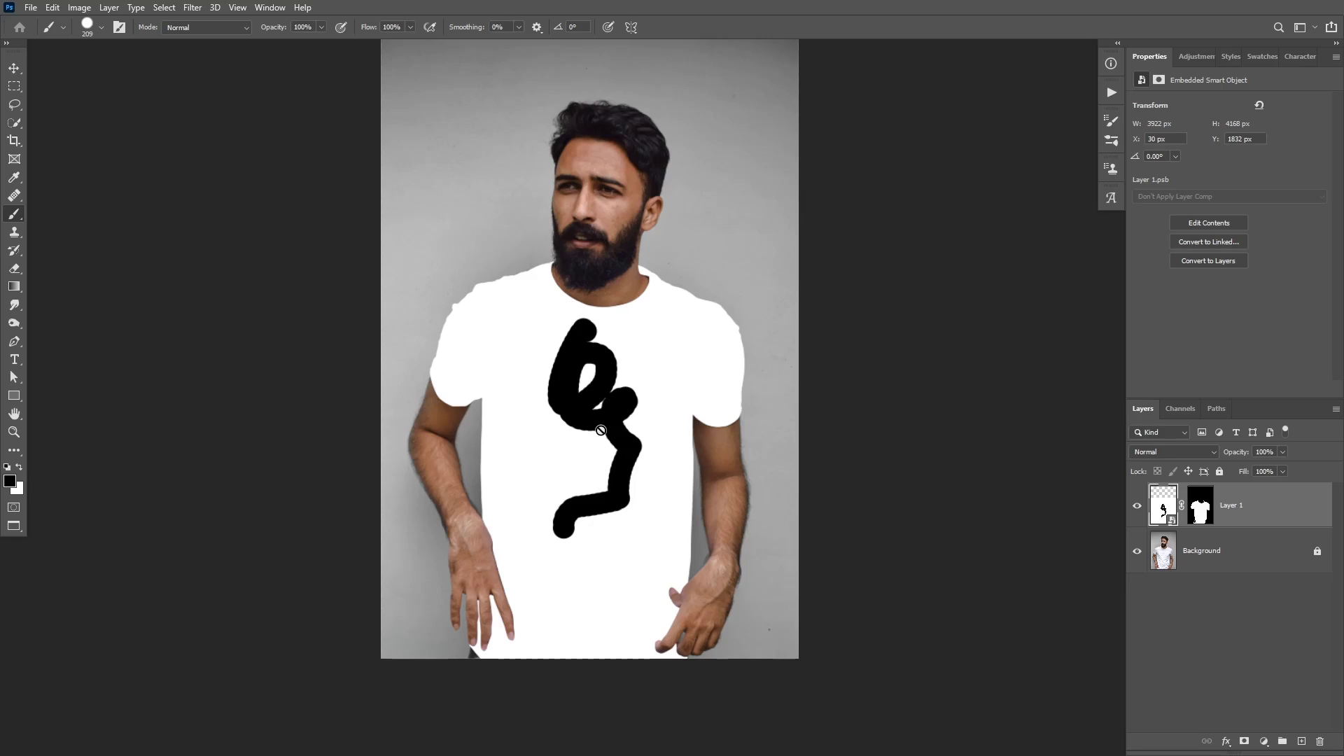
key(ctrl+z)
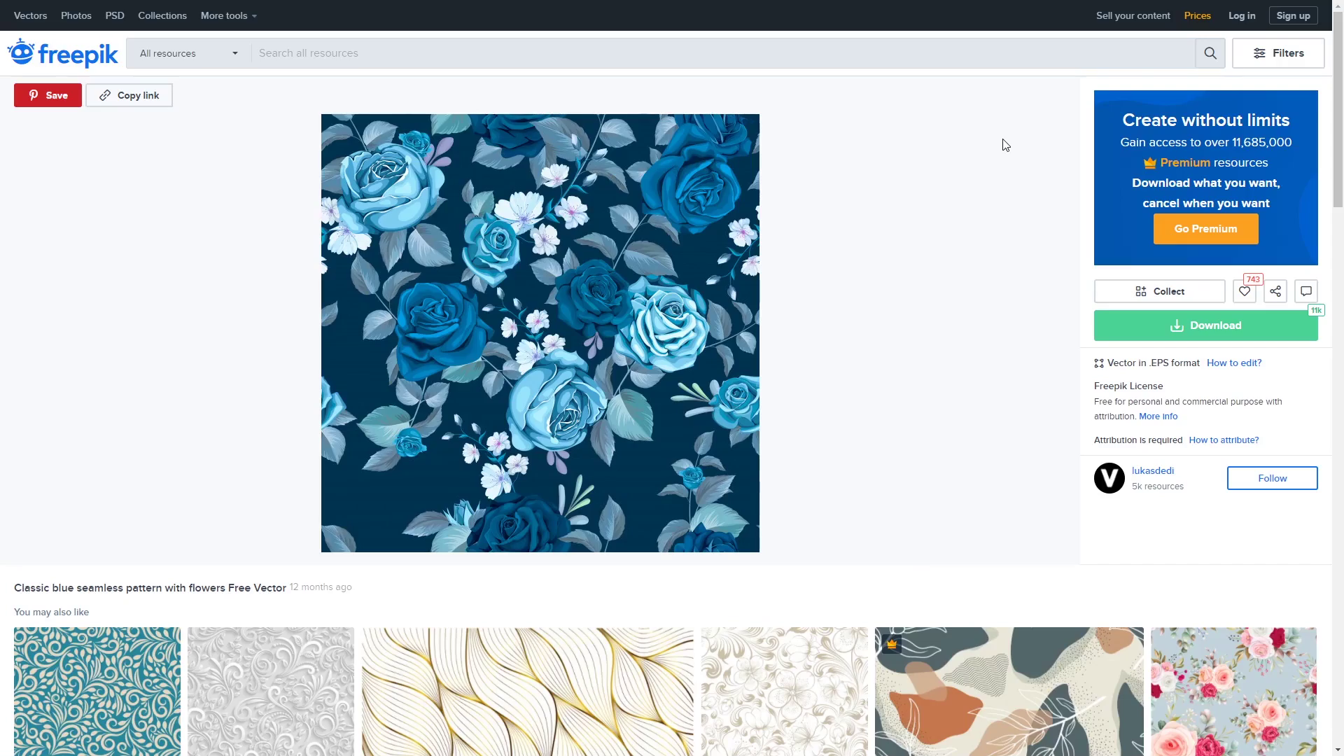
Switch to Freepik and browse the related patterns below the classic blue seamless flower vector.
scroll(1006, 145, down, 15)
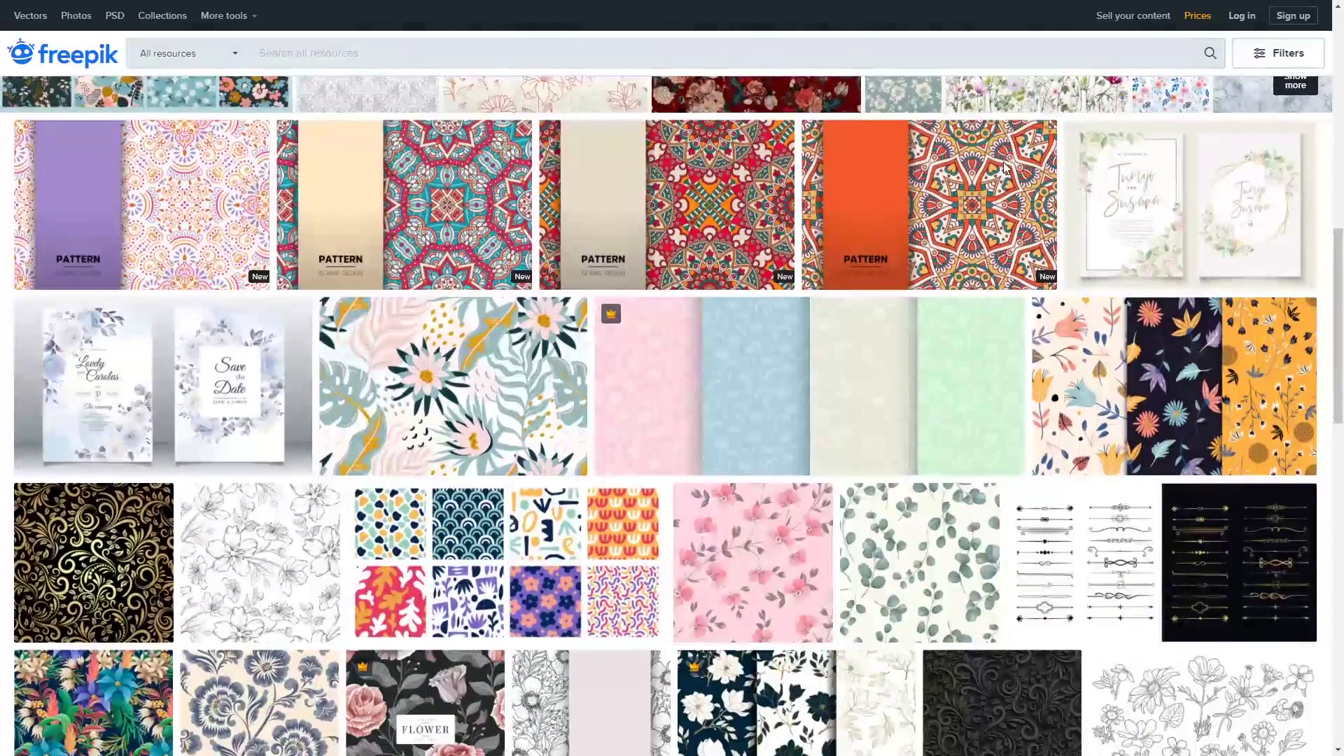
scroll(1006, 172, down, 12)
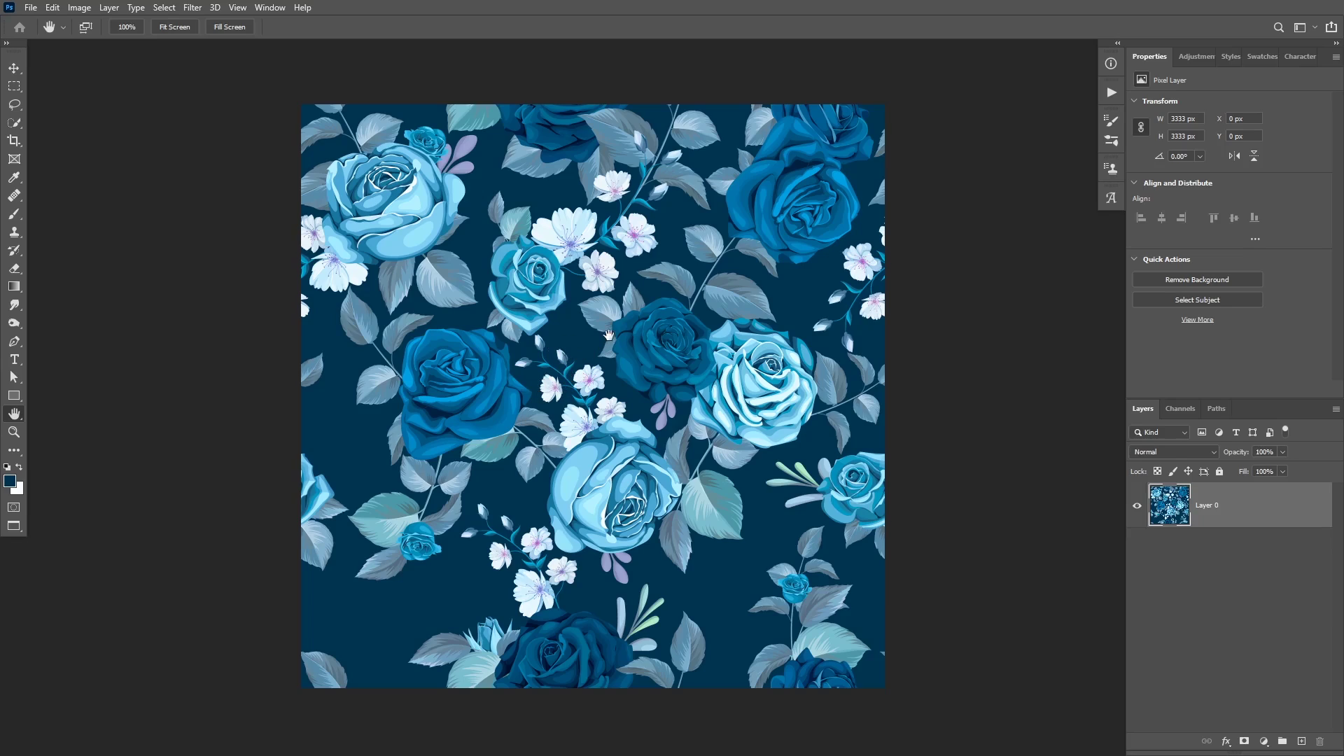
Select the dark blue background with Color Range at a fuzziness of 144 and hide it with a layer mask on Layer 0.
click(164, 8)
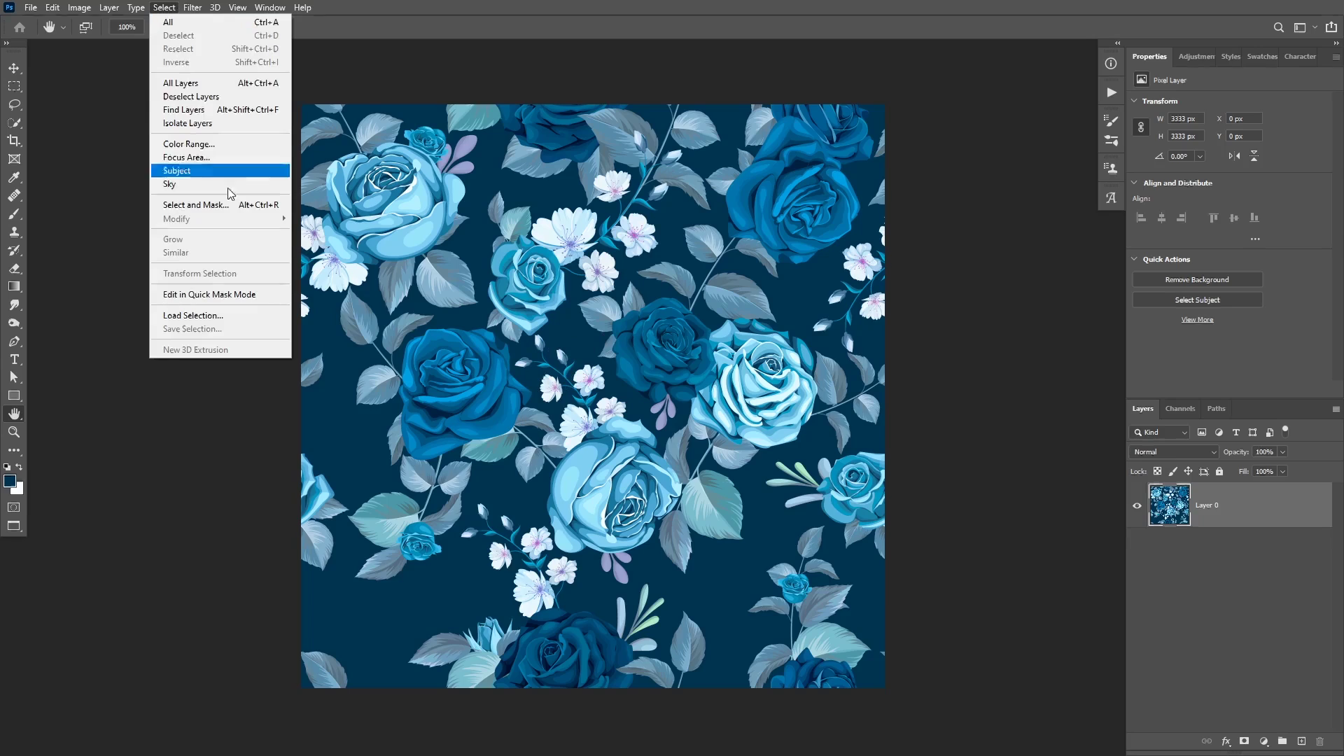
click(224, 144)
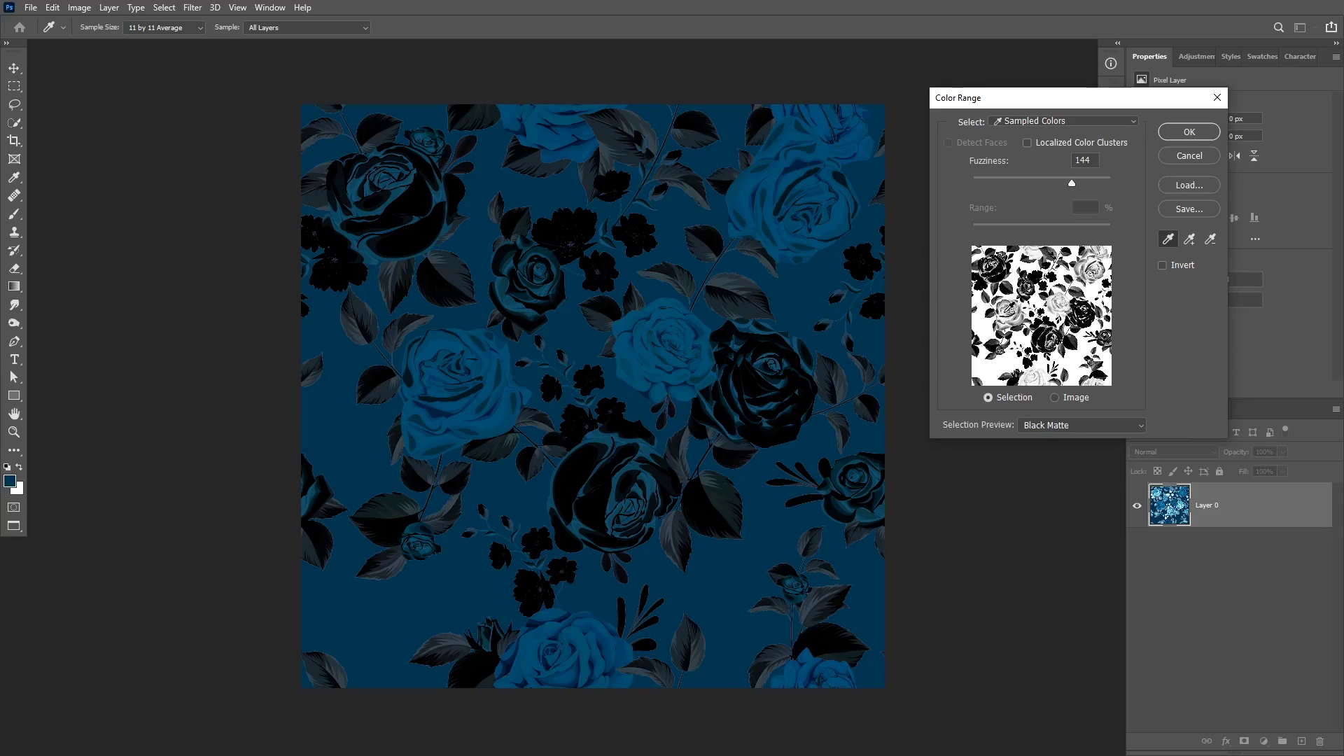
click(1189, 132)
key(h)
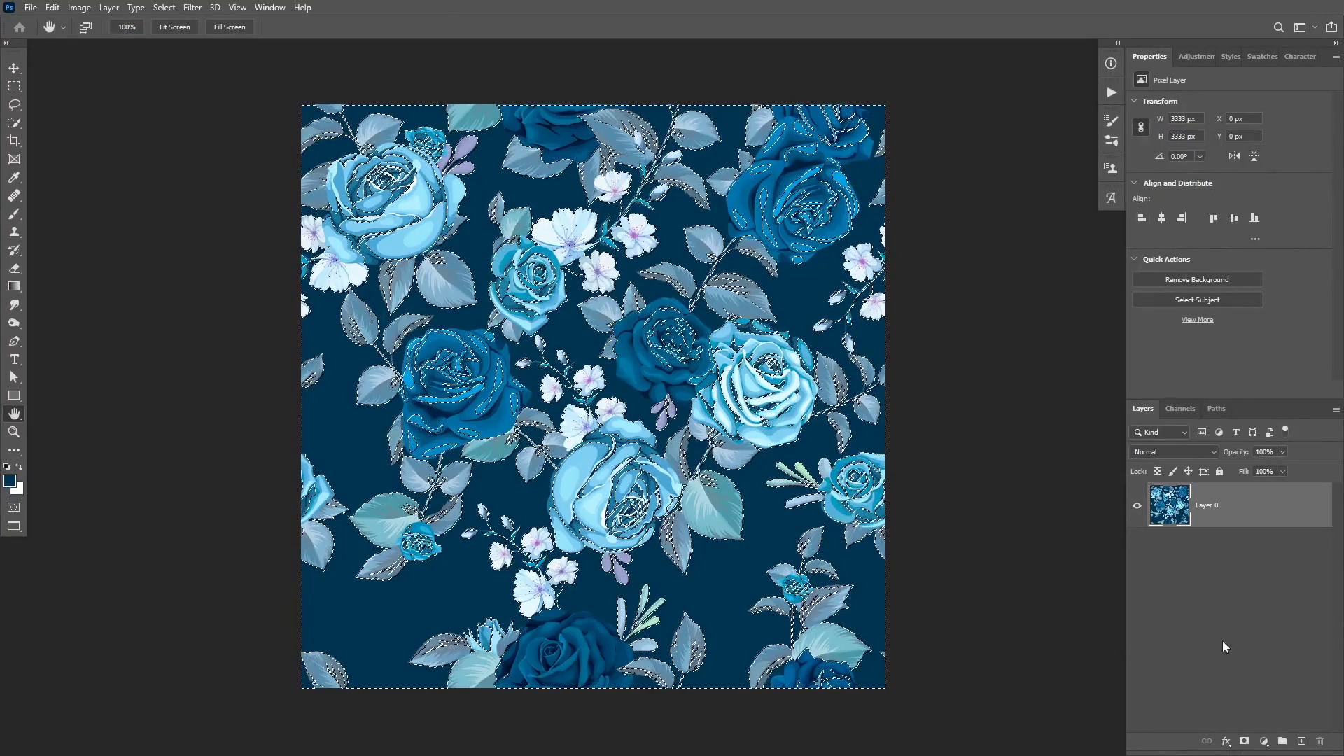
alt+click(1244, 740)
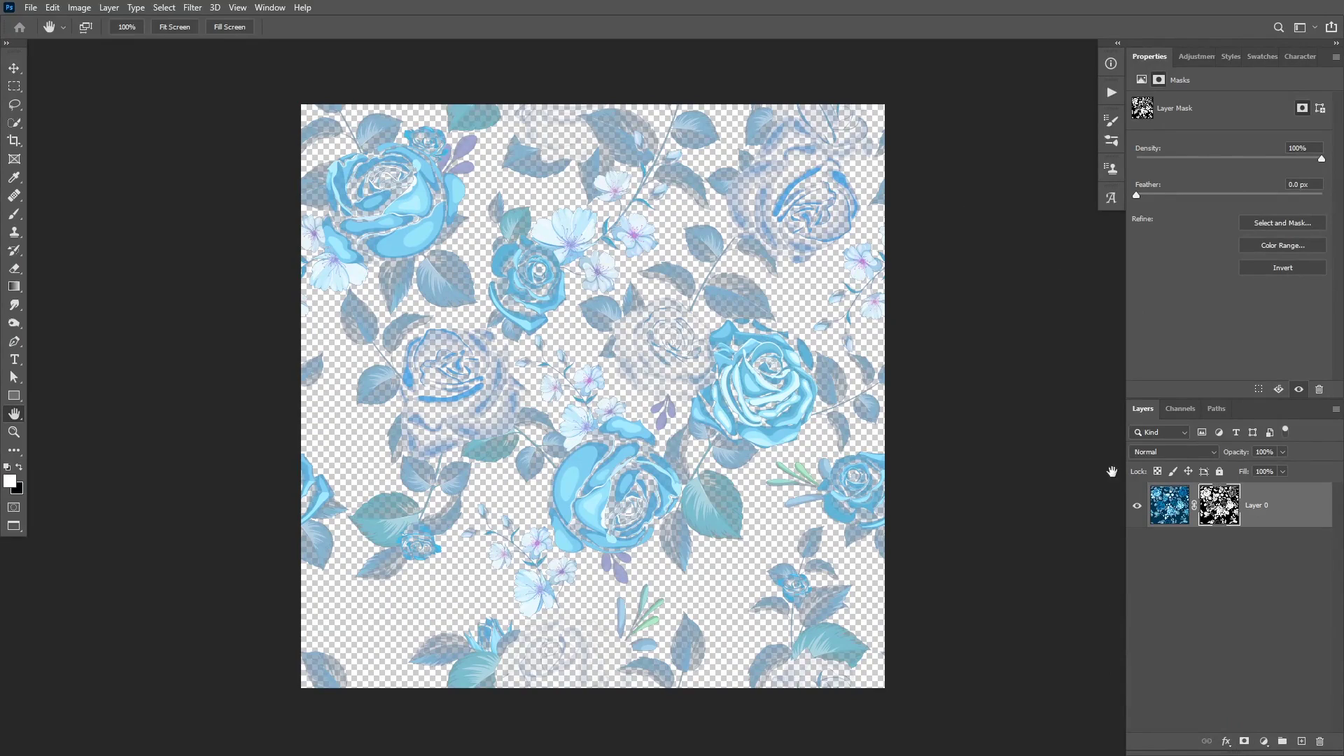
Display the Layer 0 mask on its own and brighten it with Levels, setting midtones to 3.65 and the white input level to 149.
key(alt)
alt+click(1219, 513)
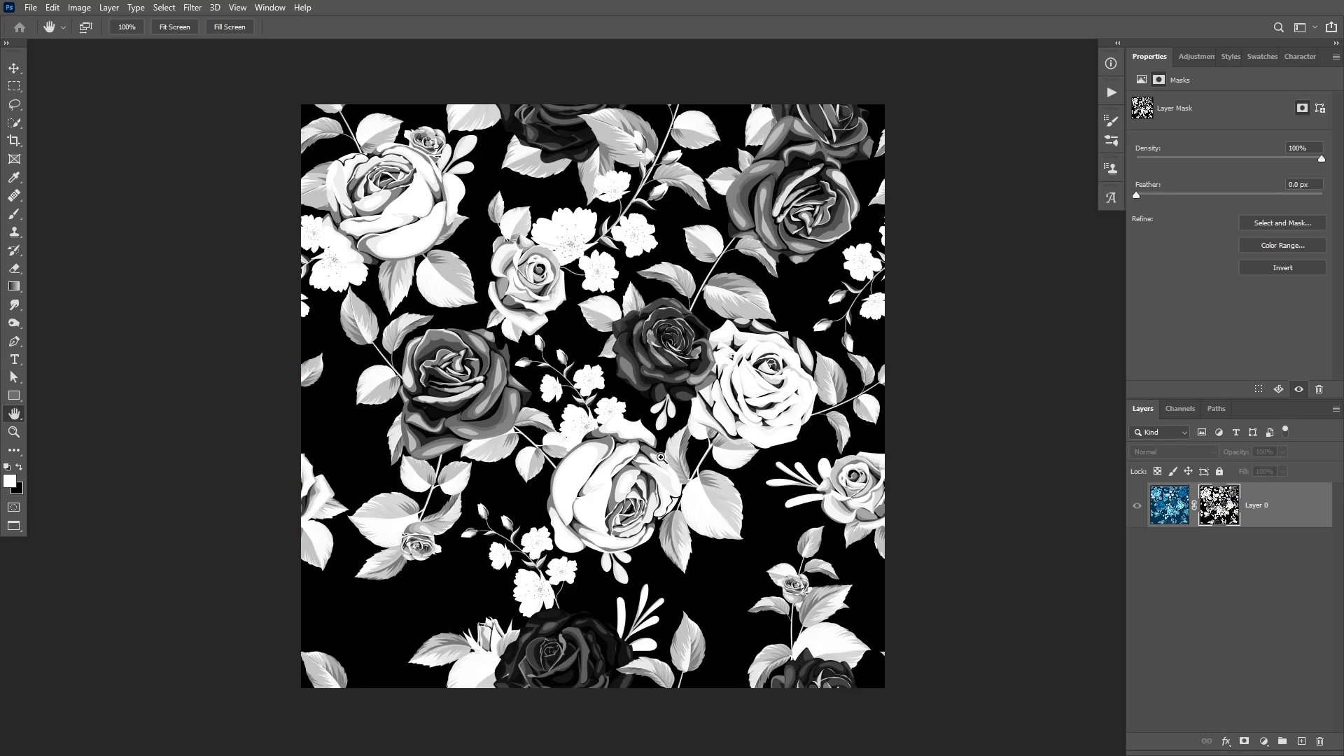
key(ctrl+l)
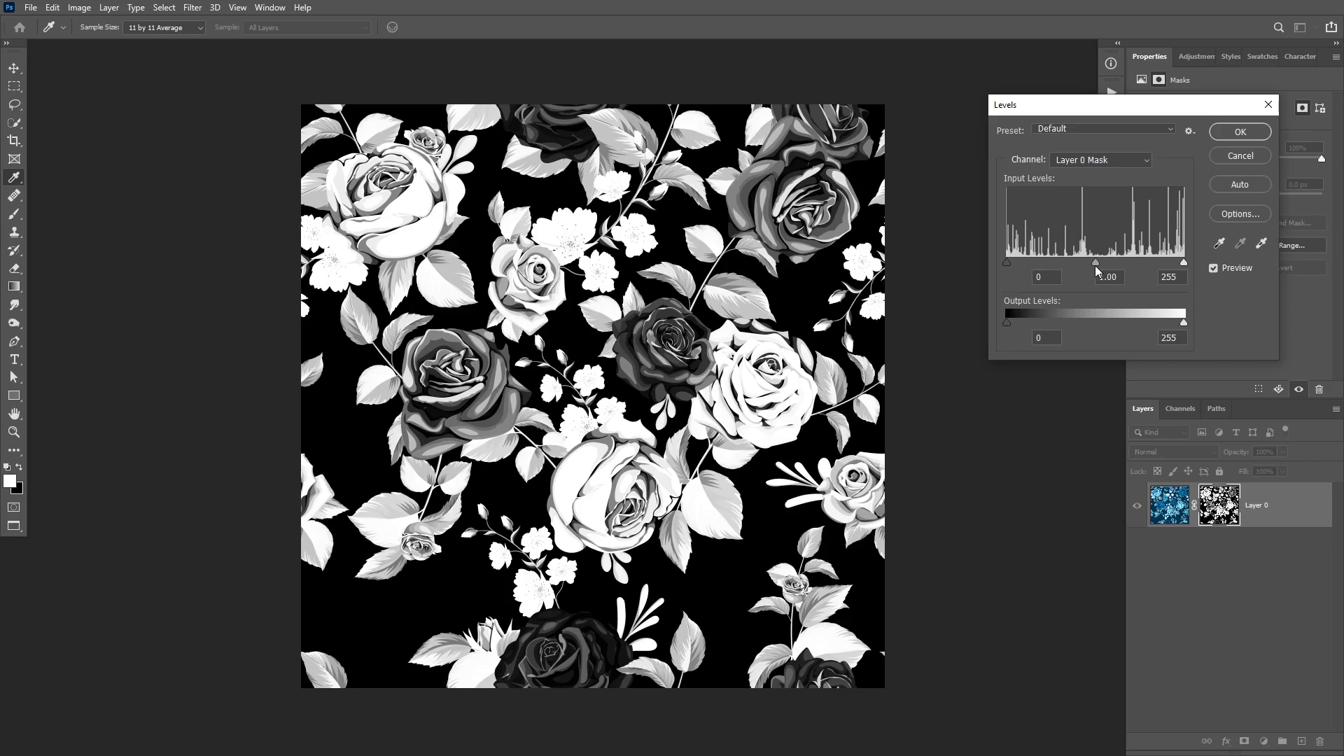
drag(1094, 263, 1021, 263)
drag(1184, 263, 1110, 263)
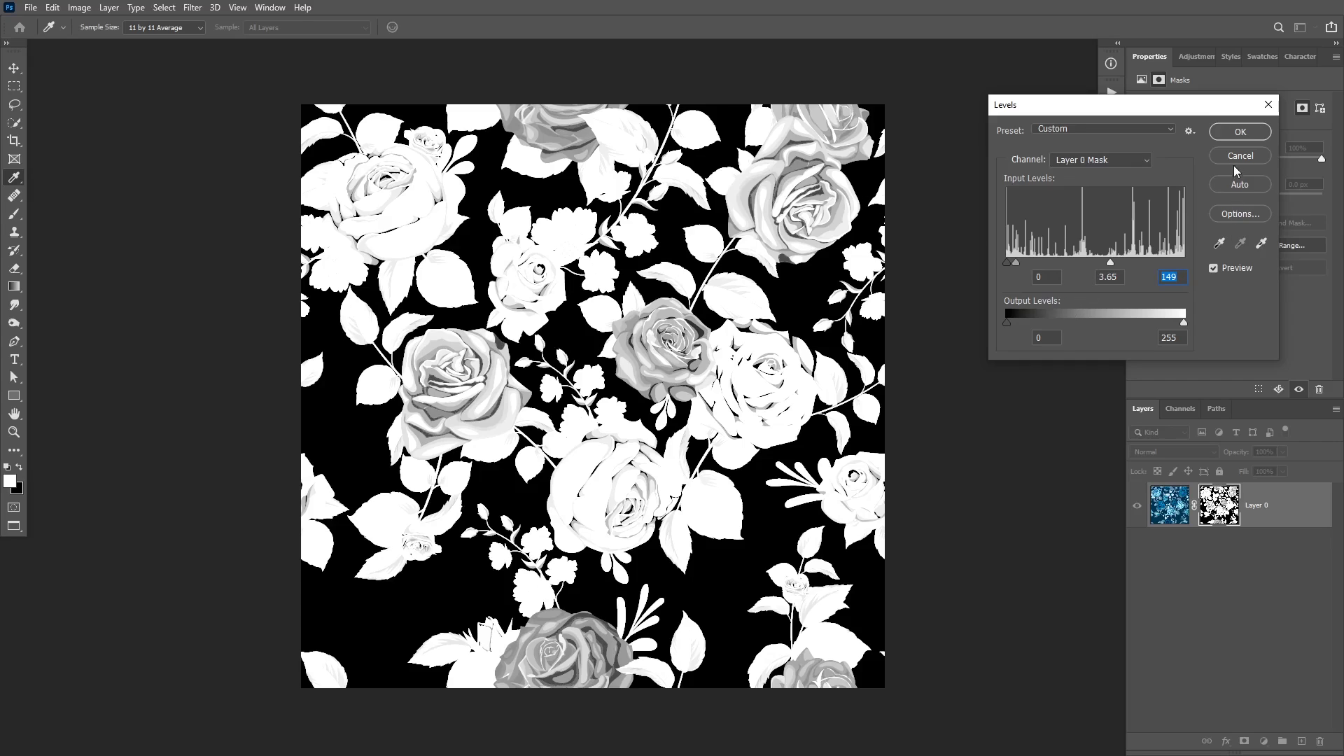
click(1238, 133)
key(h)
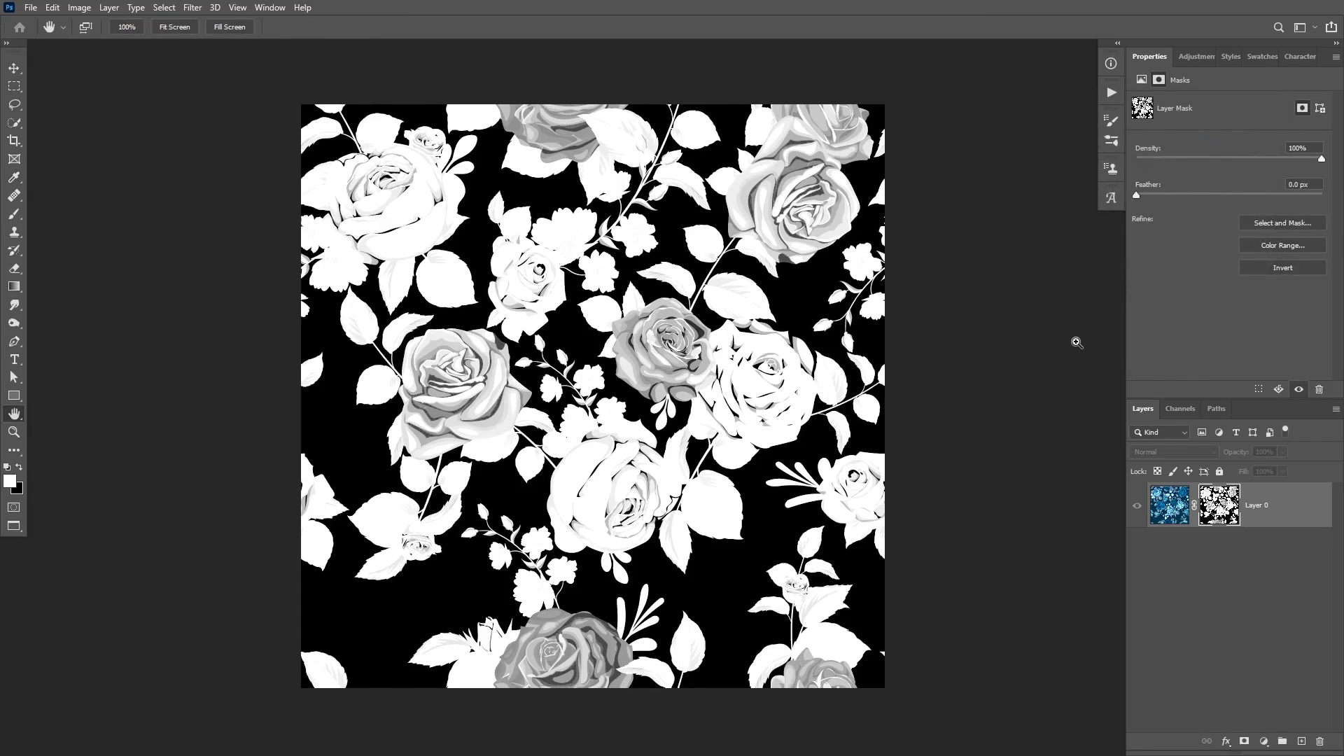
Brighten the Layer 0 mask further with Levels, setting midtones to 3.22 and the white input level to 108.
key(ctrl+l)
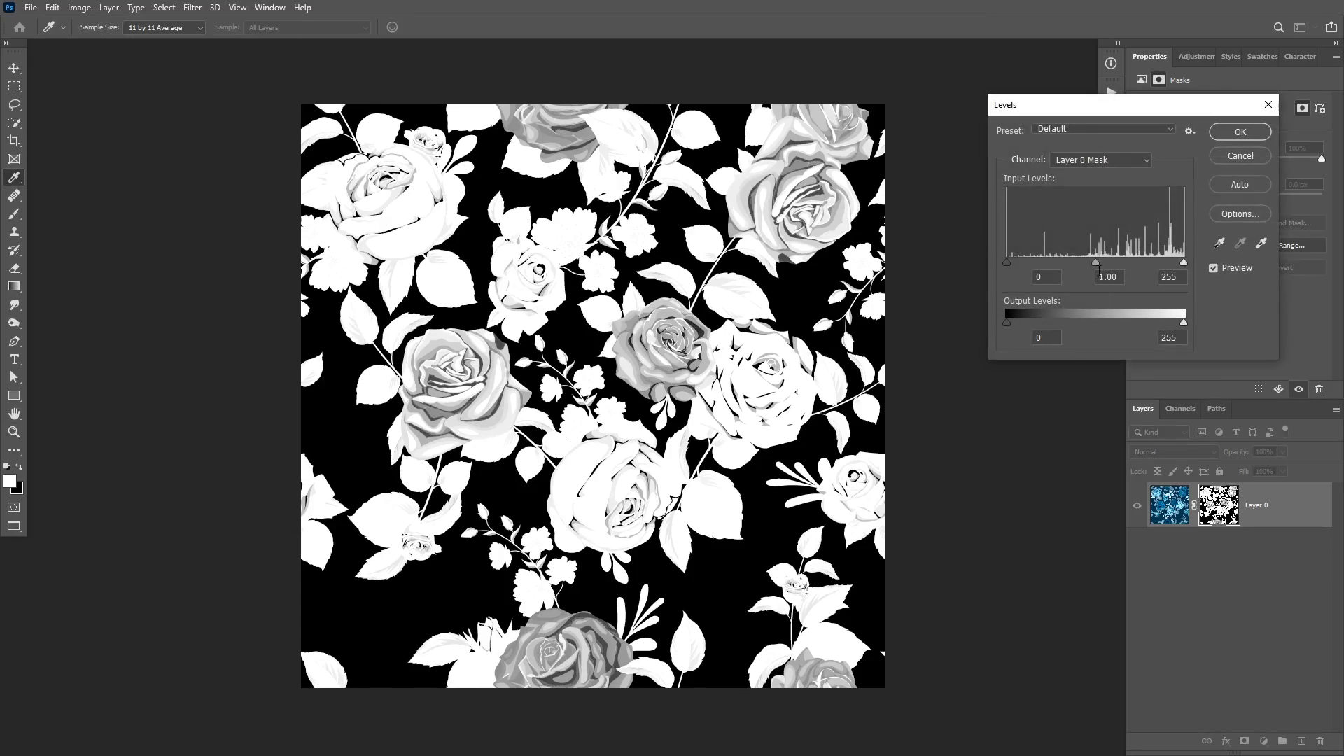
drag(1094, 264, 1026, 262)
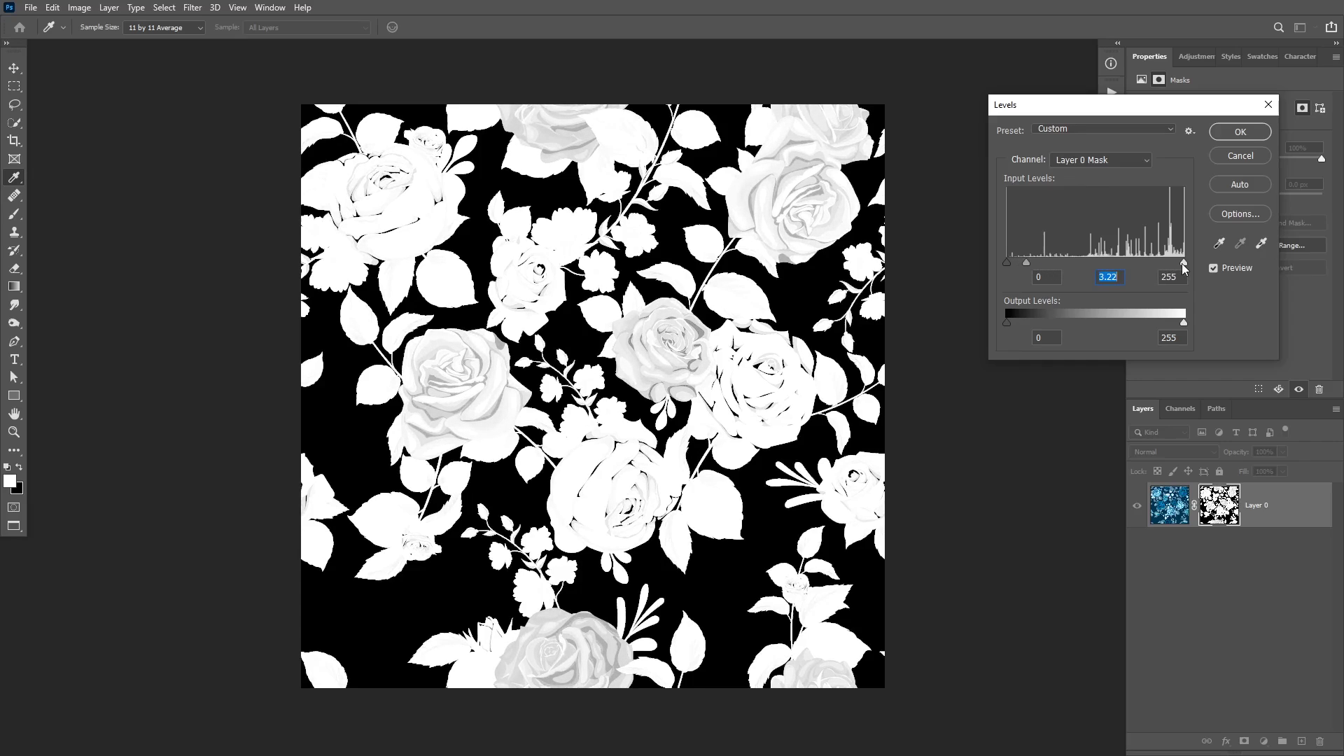
drag(1182, 264, 1082, 258)
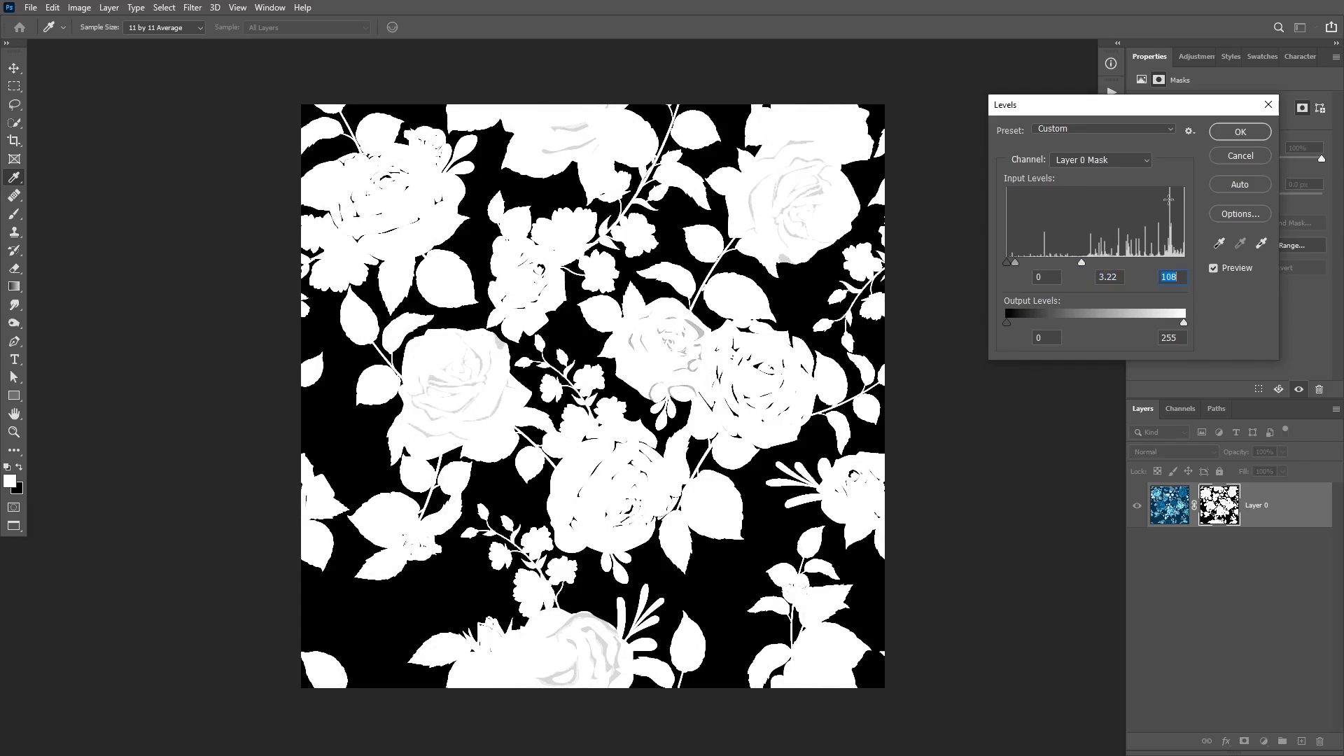
click(1223, 132)
key(h)
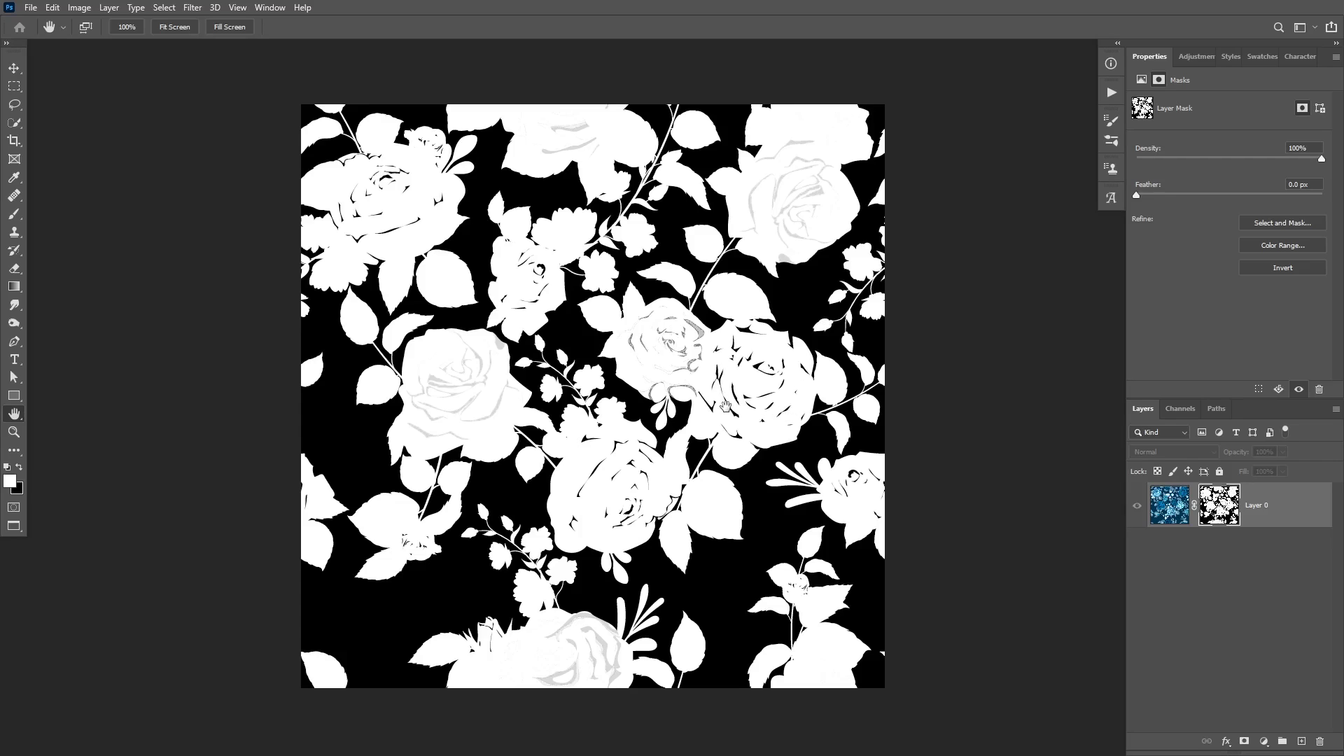
Paint white over the grey rose details in the Layer 0 mask using the Brush in Overlay mode, and return to the normal image view.
key(b)
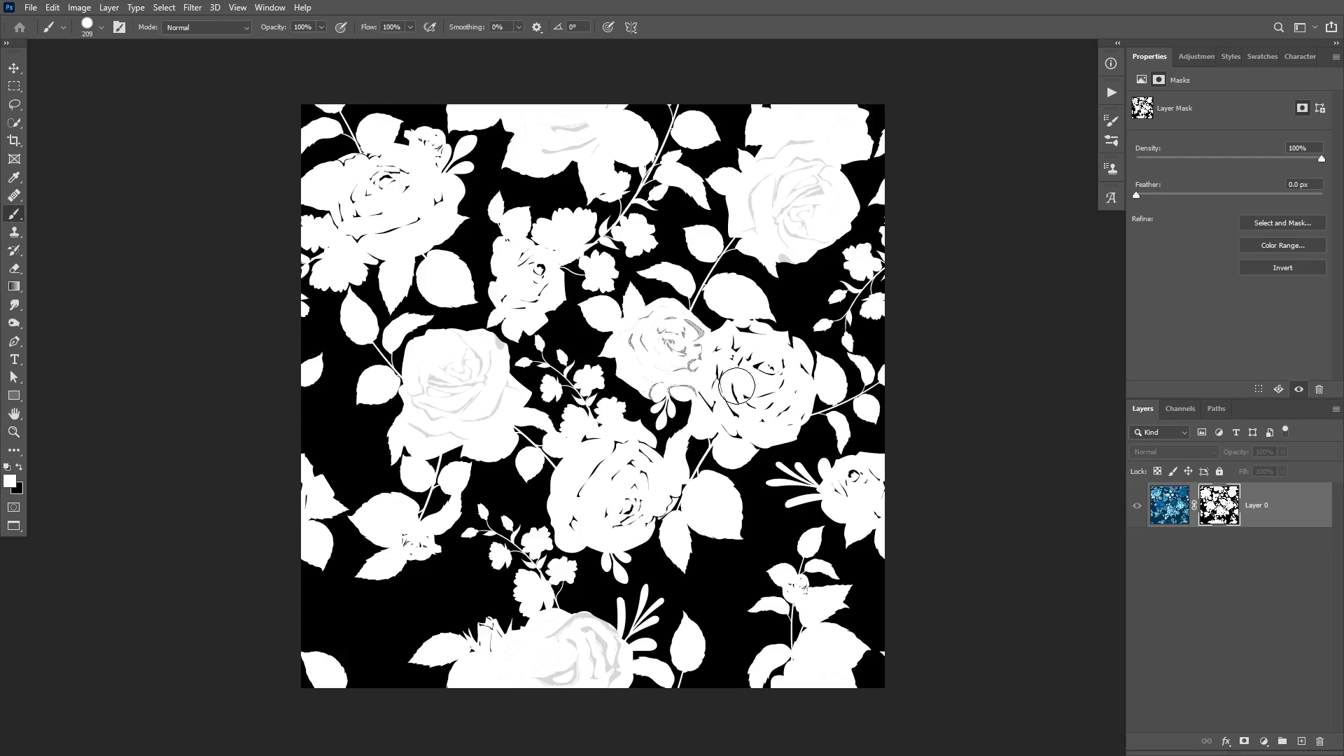
click(231, 28)
click(181, 219)
drag(573, 128, 571, 138)
mouse_move(797, 138)
mouse_down()
mouse_move(764, 195)
mouse_move(771, 215)
mouse_move(800, 222)
mouse_move(838, 172)
mouse_up()
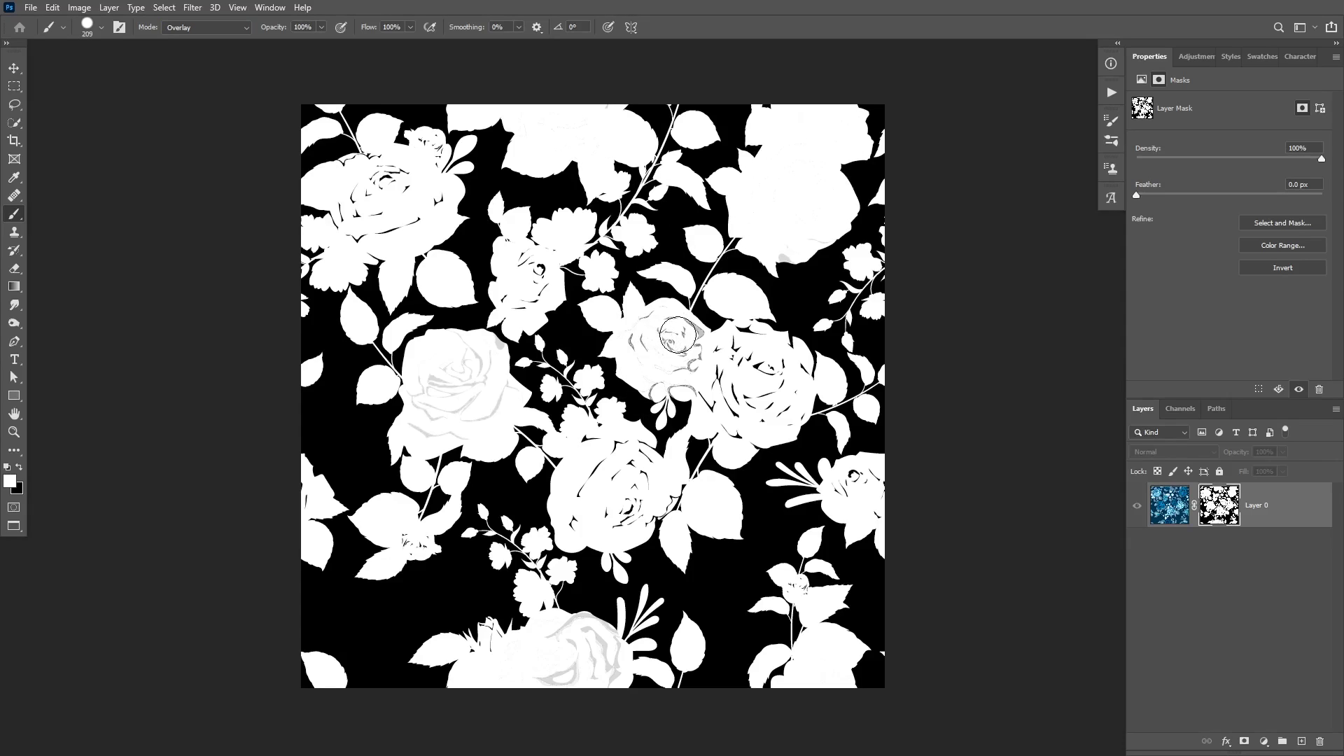
mouse_move(448, 369)
mouse_down()
mouse_move(481, 407)
mouse_move(493, 362)
mouse_move(455, 354)
mouse_up()
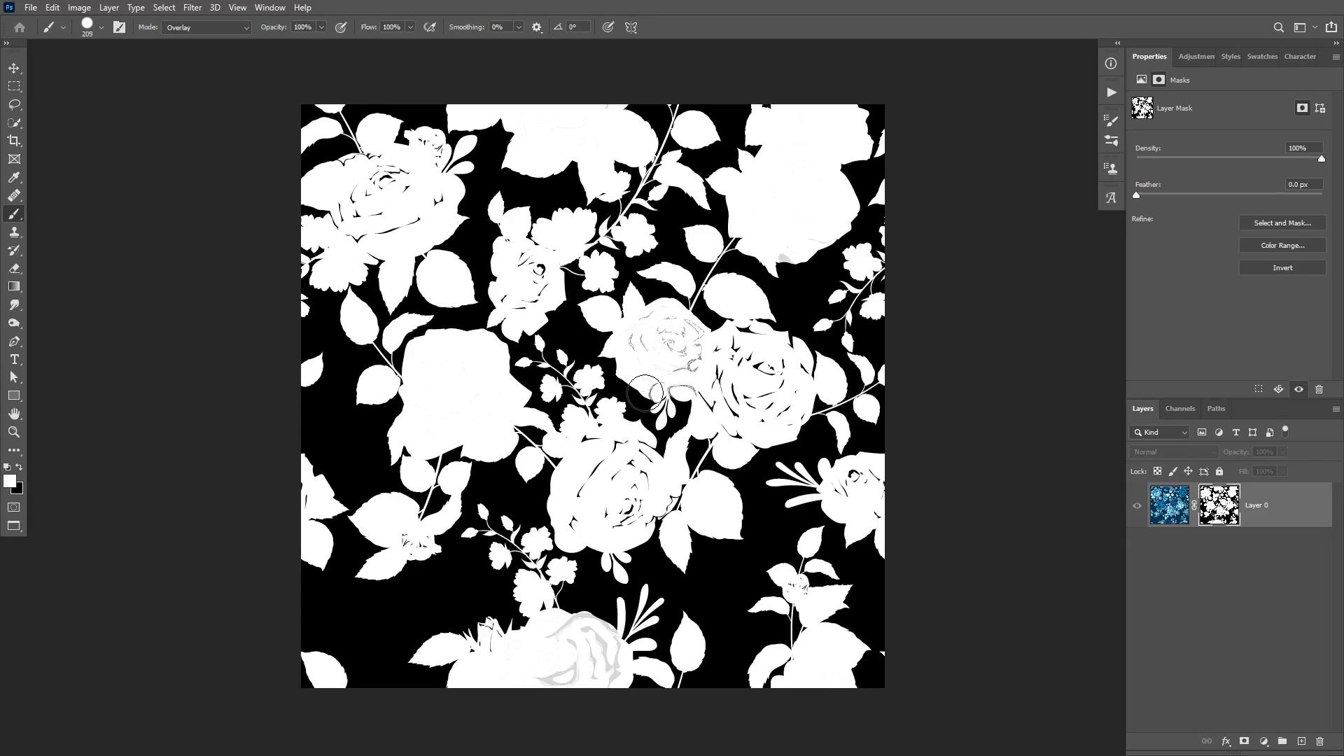
alt+click(1218, 511)
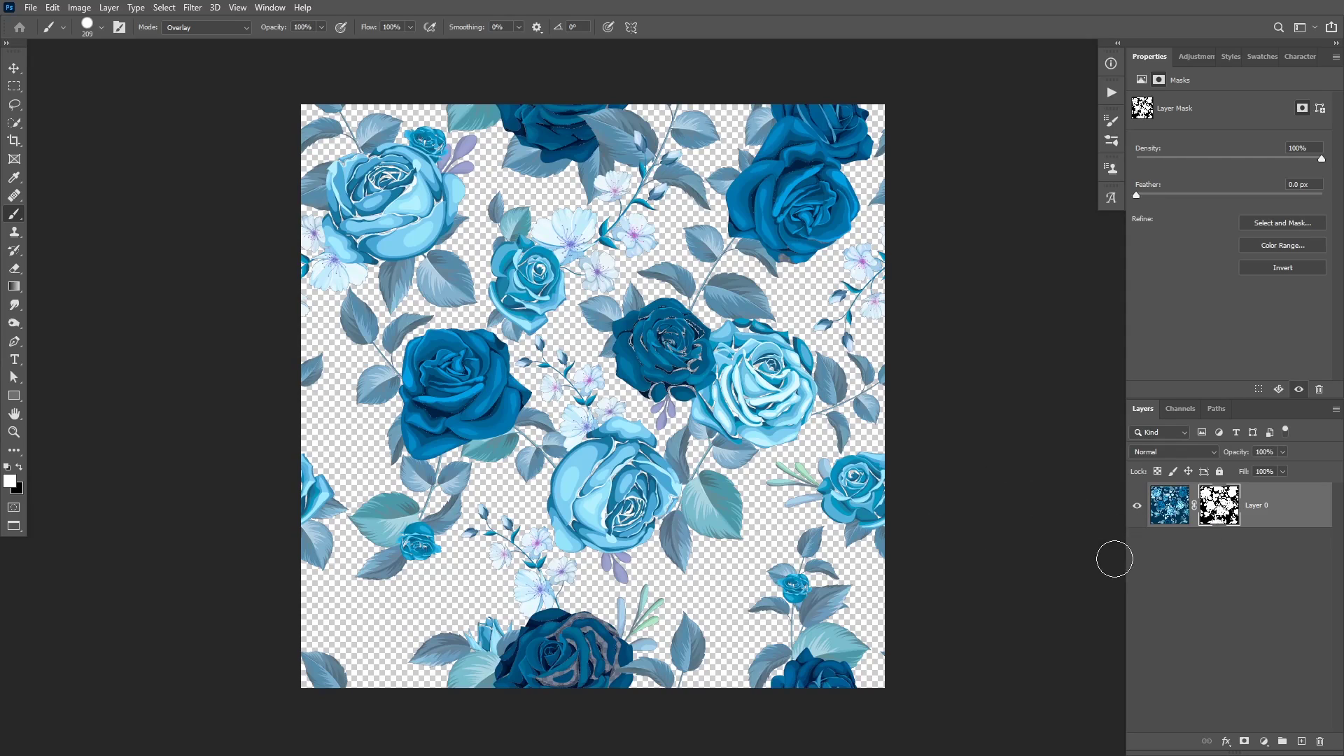
Define the floral artwork with the transparent background as a pattern named "rose".
click(1229, 586)
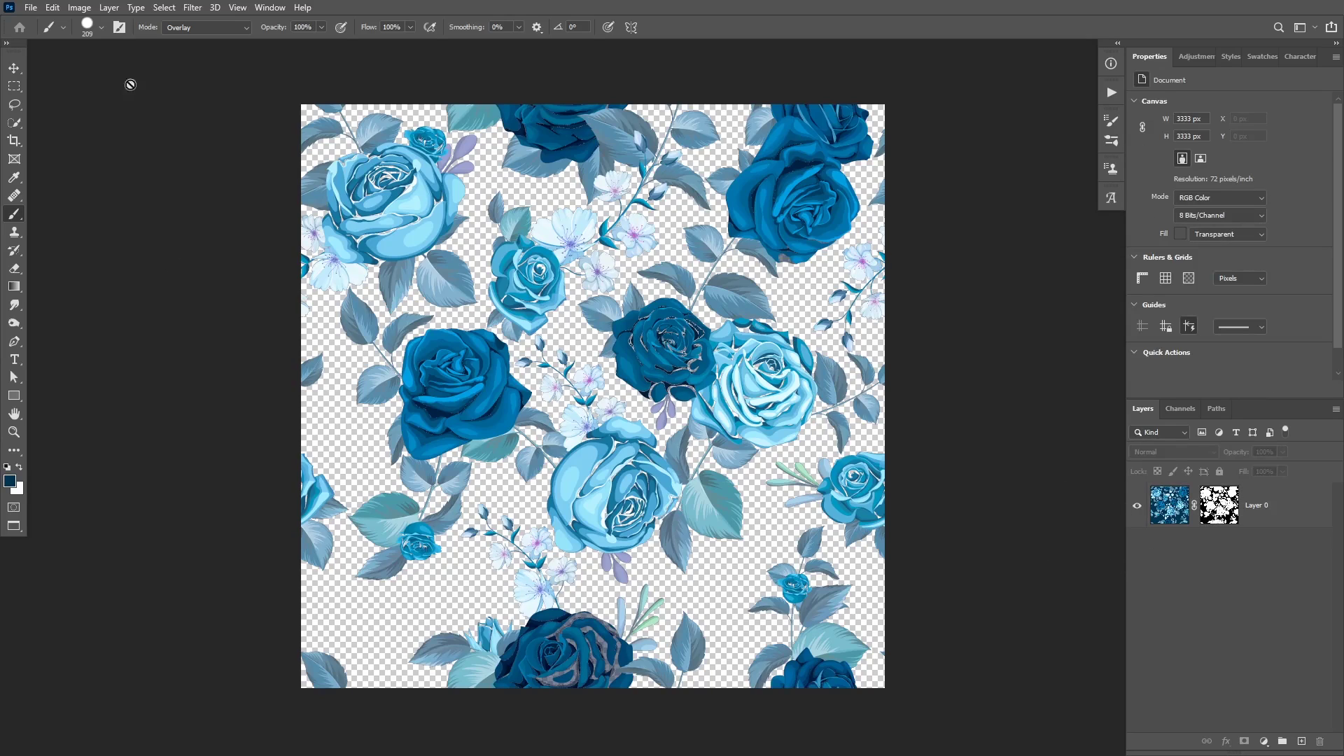
click(53, 8)
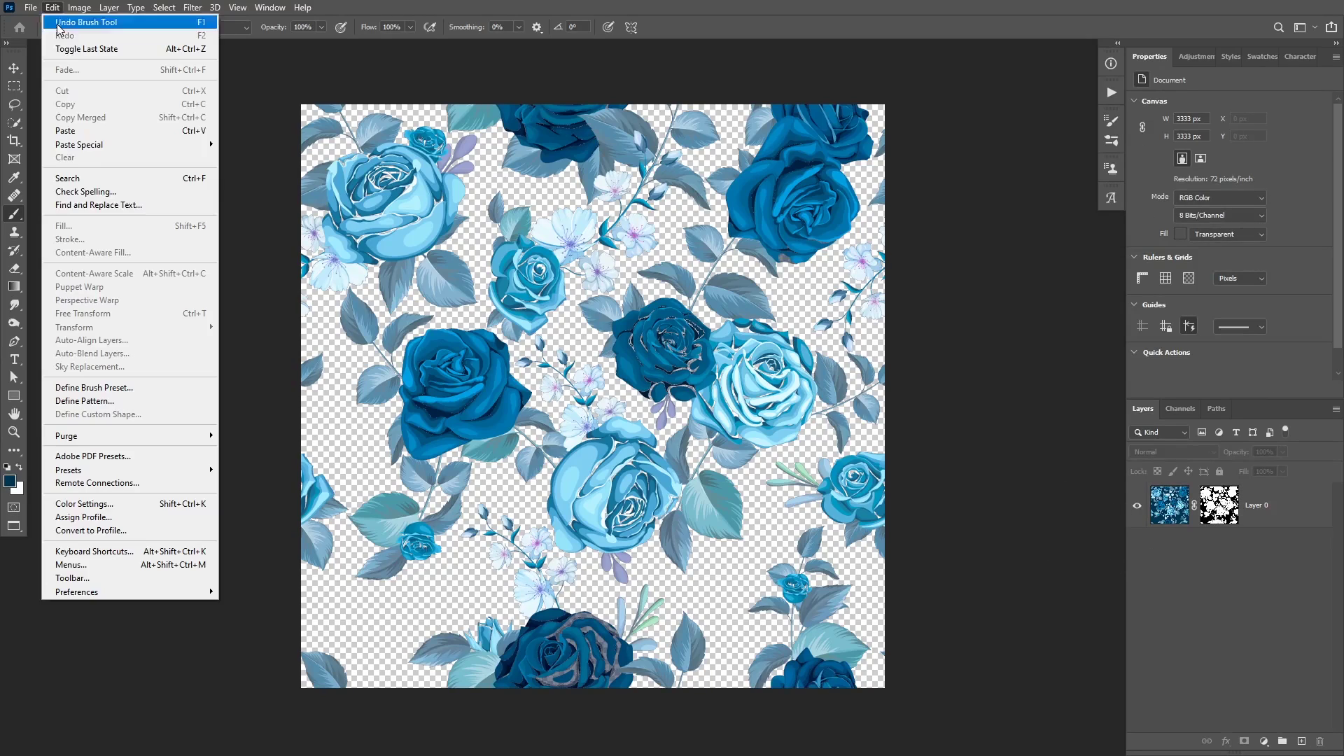
click(96, 400)
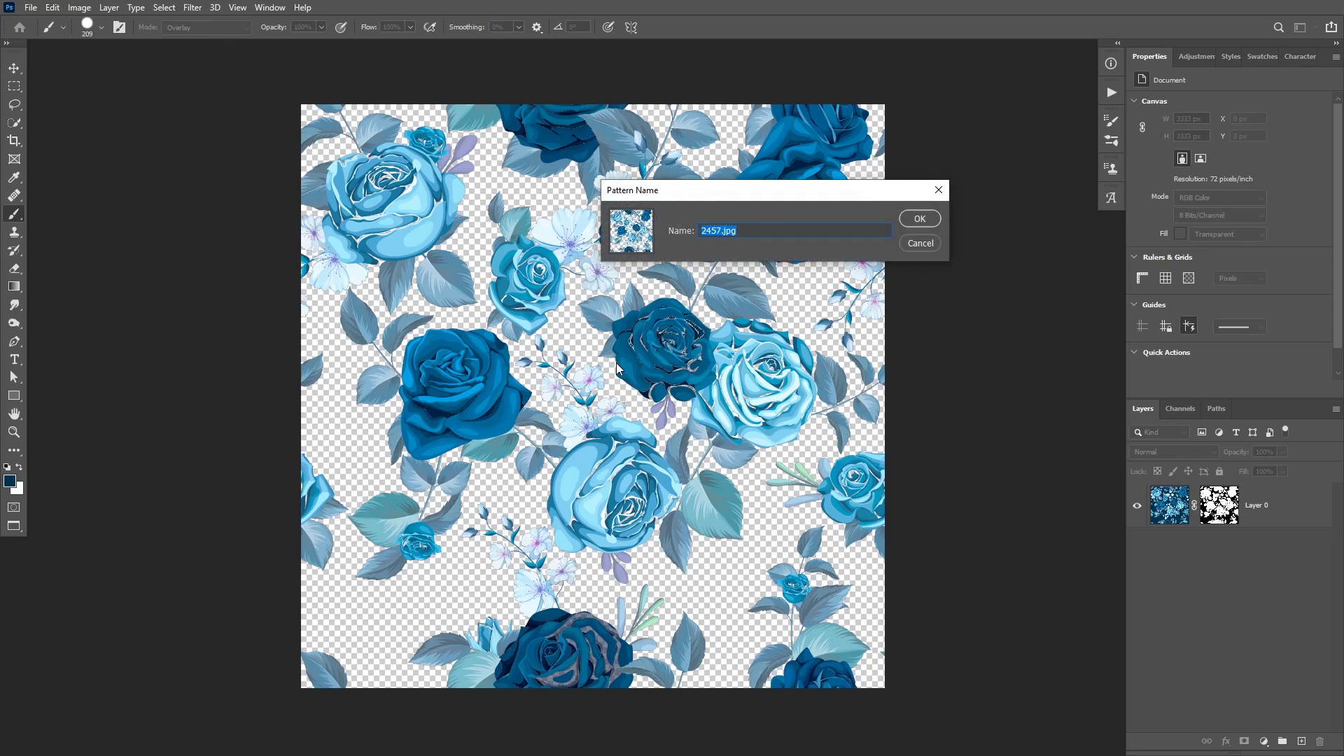
text(rose)
click(909, 221)
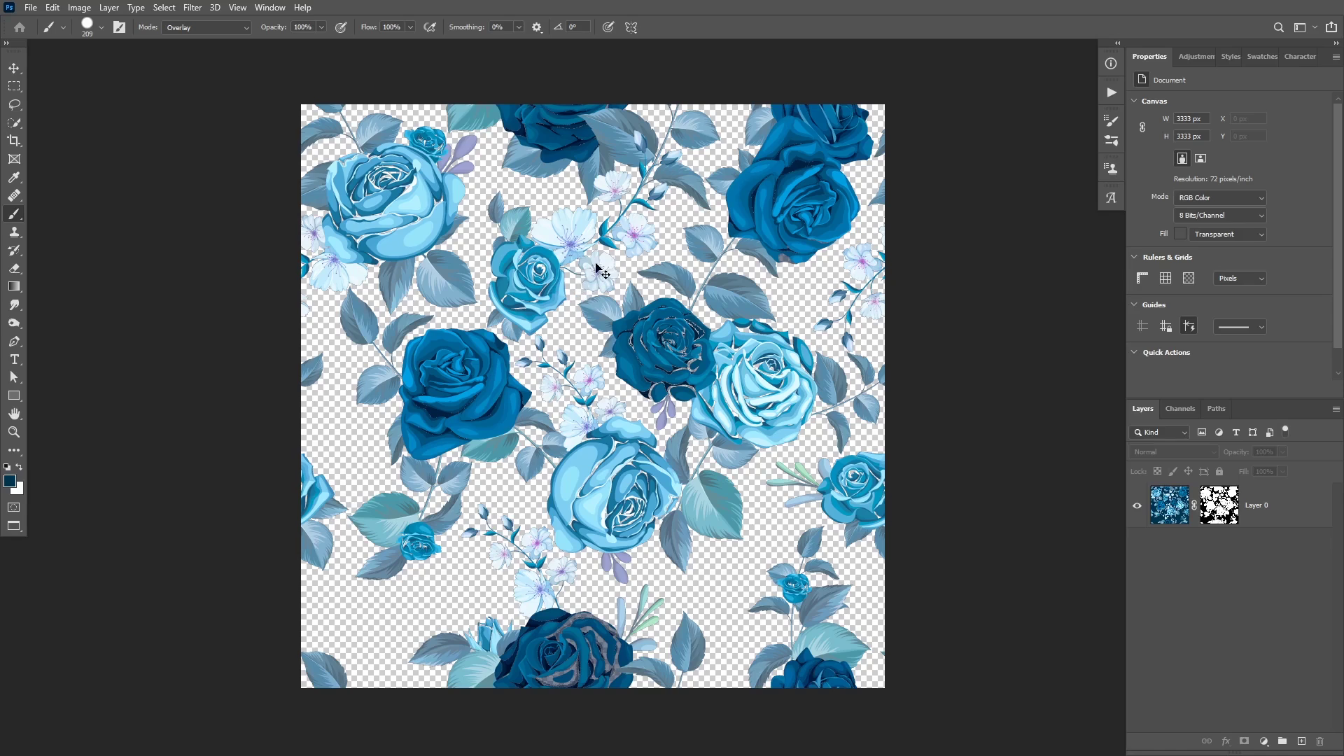
Close 2457.jpg without saving it and open the contents of Layer 1's smart object in the T-shirt document.
key(ctrl+w)
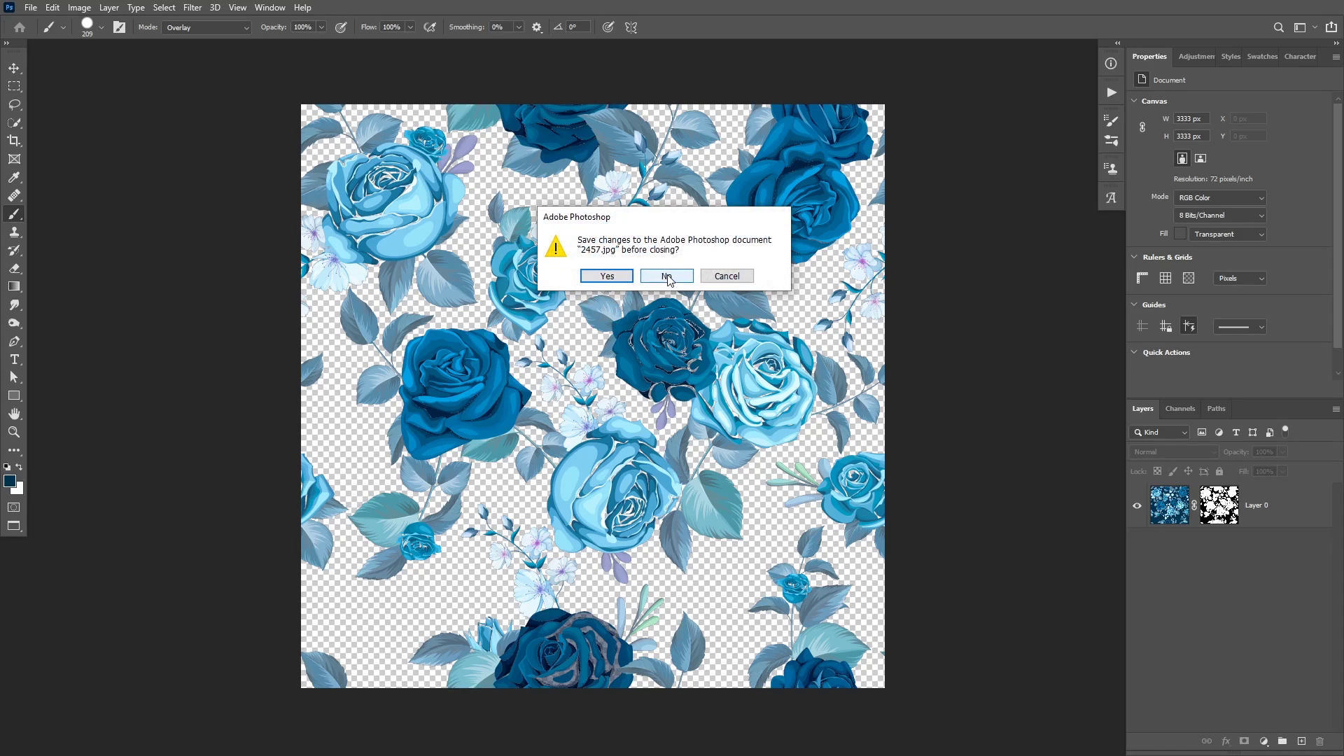
click(667, 277)
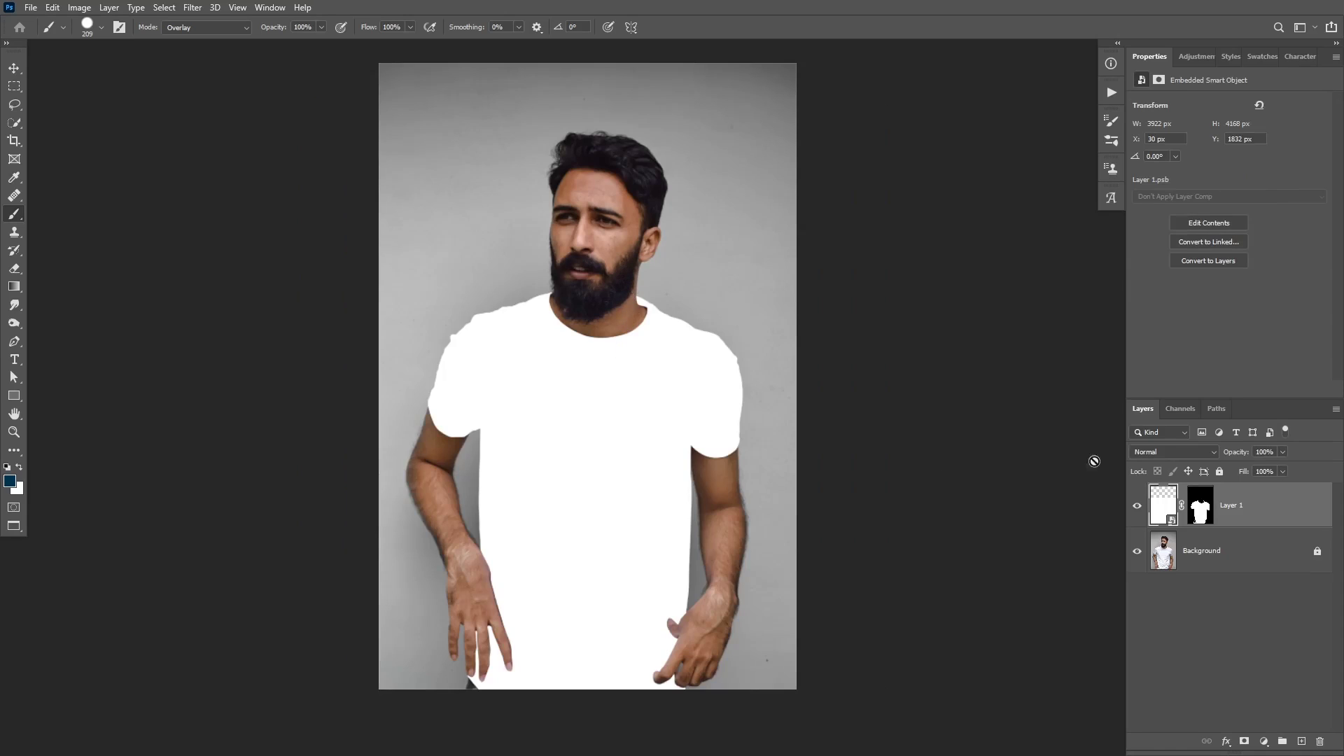
double_click(1165, 502)
double_click(1166, 501)
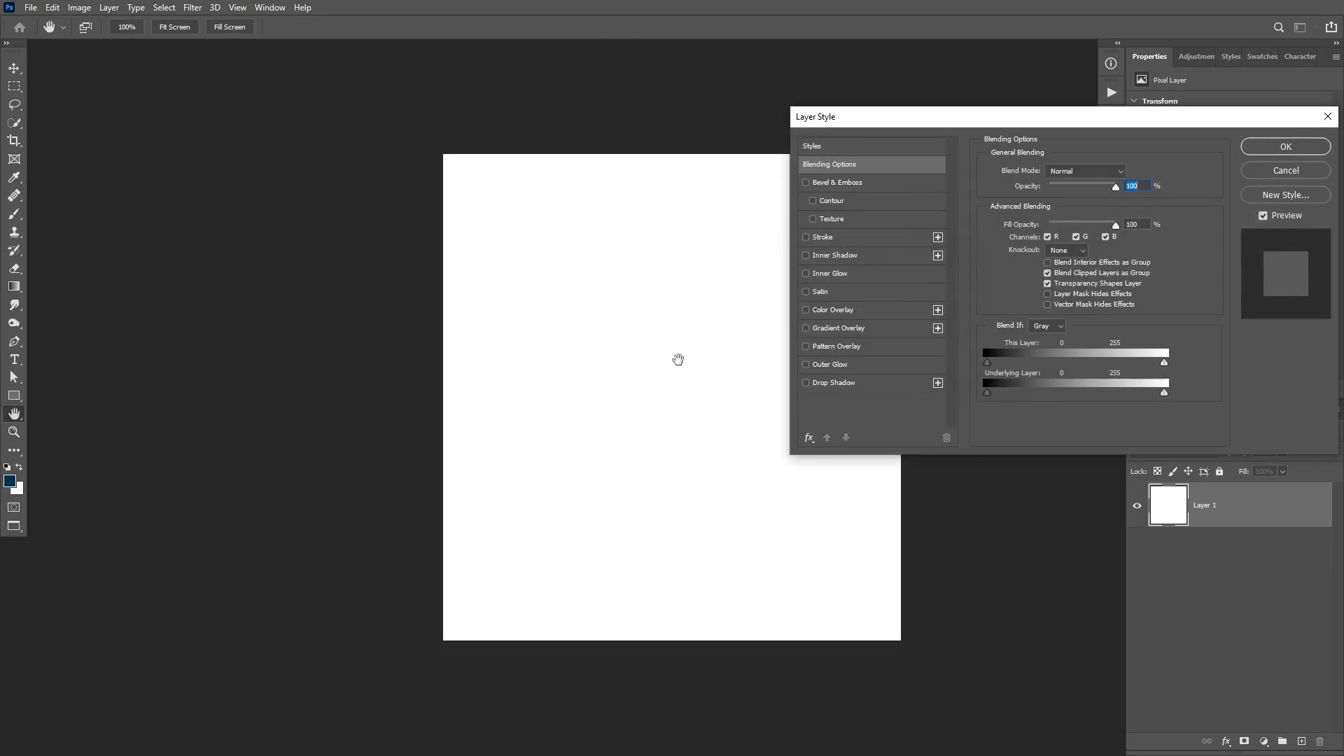
key(Escape)
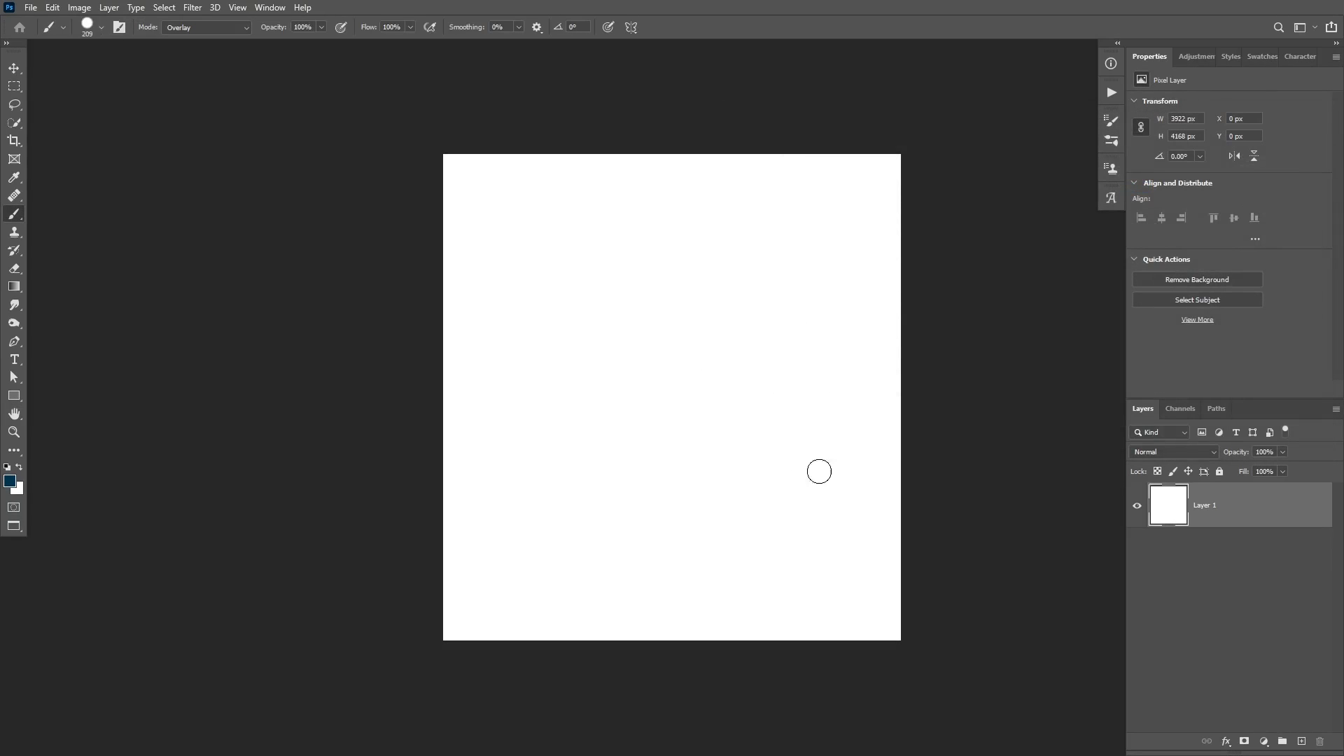
Add a Pattern fill layer above Layer 1 using the newly defined blue rose pattern.
click(1262, 740)
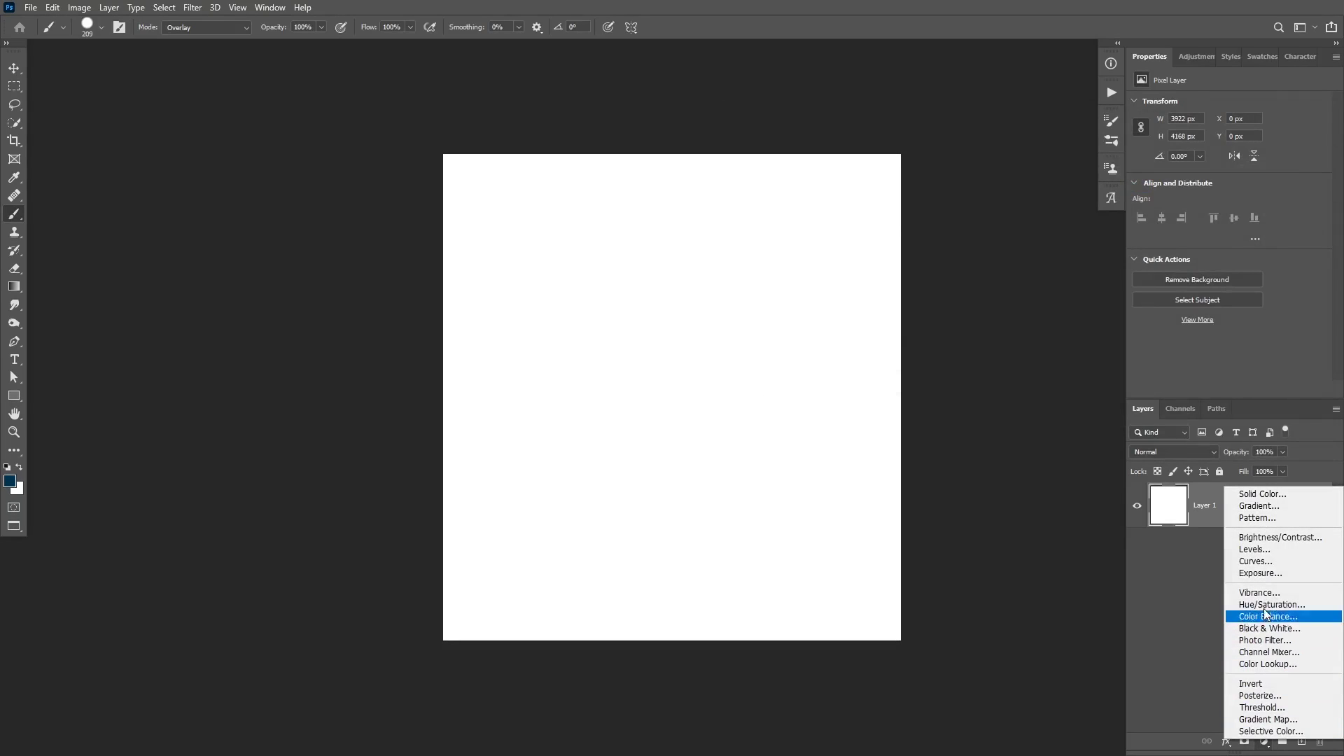
click(1256, 518)
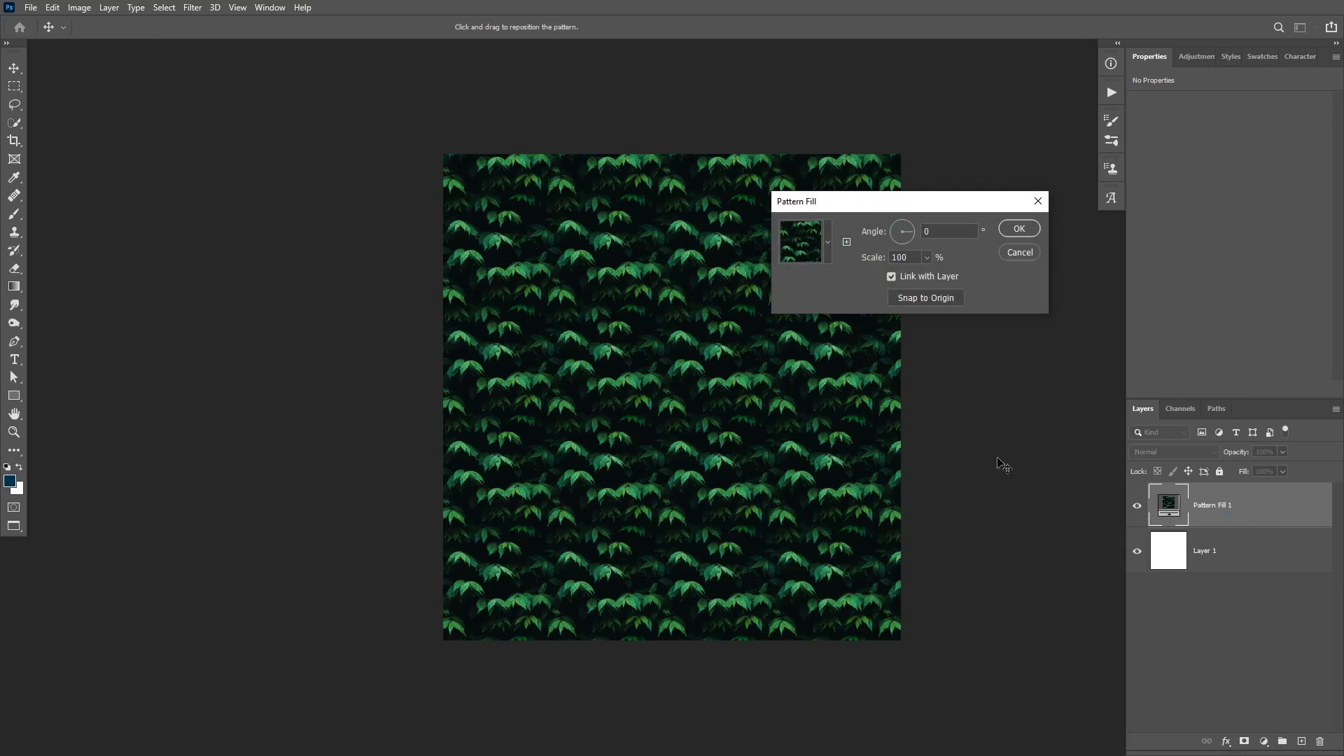
click(828, 242)
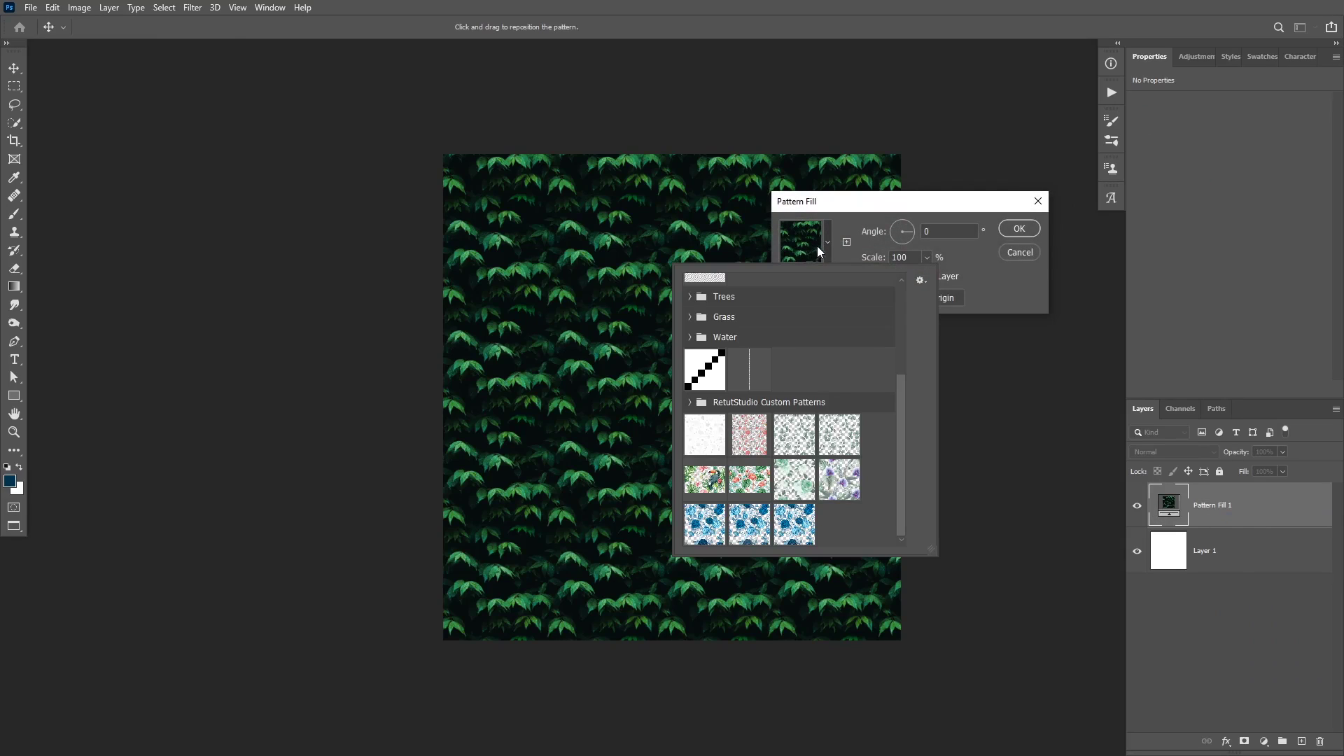
click(796, 523)
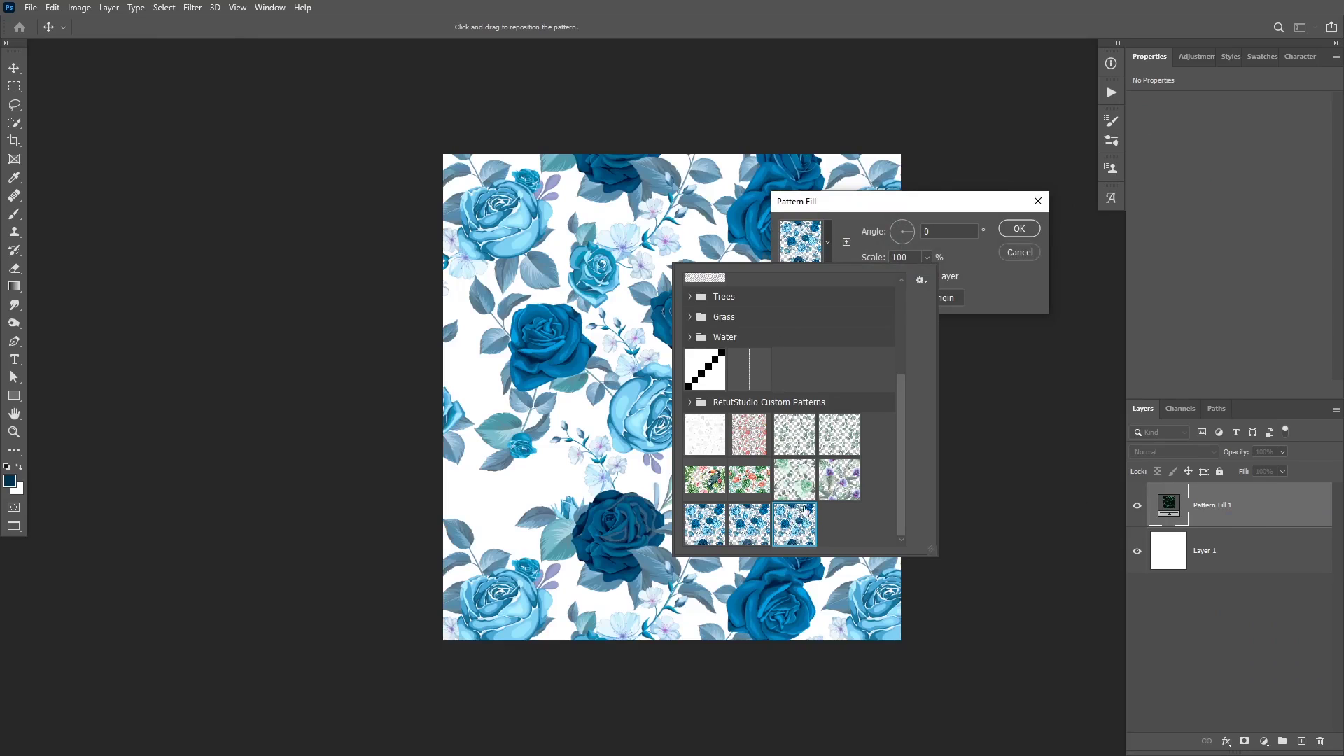
click(888, 208)
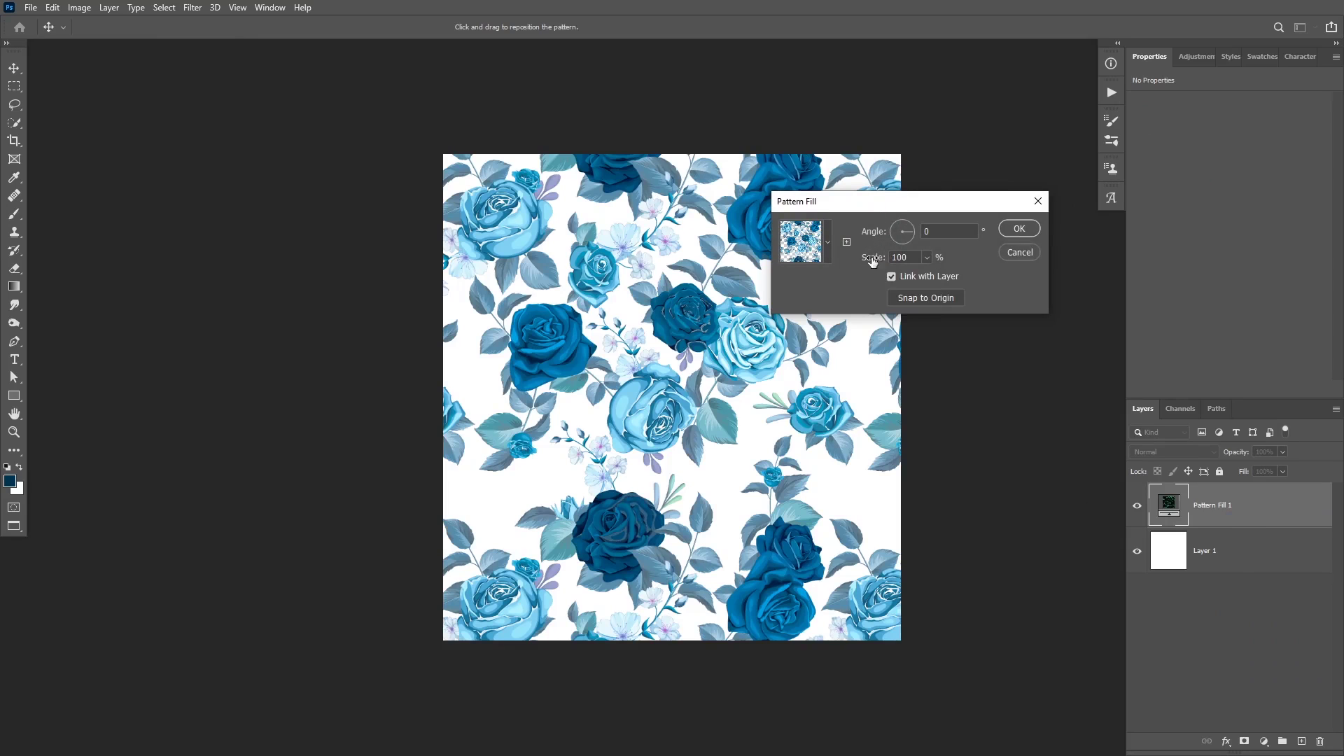
Scale the rose pattern fill to 64% and delete the white Layer 1 beneath it.
click(921, 258)
drag(926, 275, 923, 275)
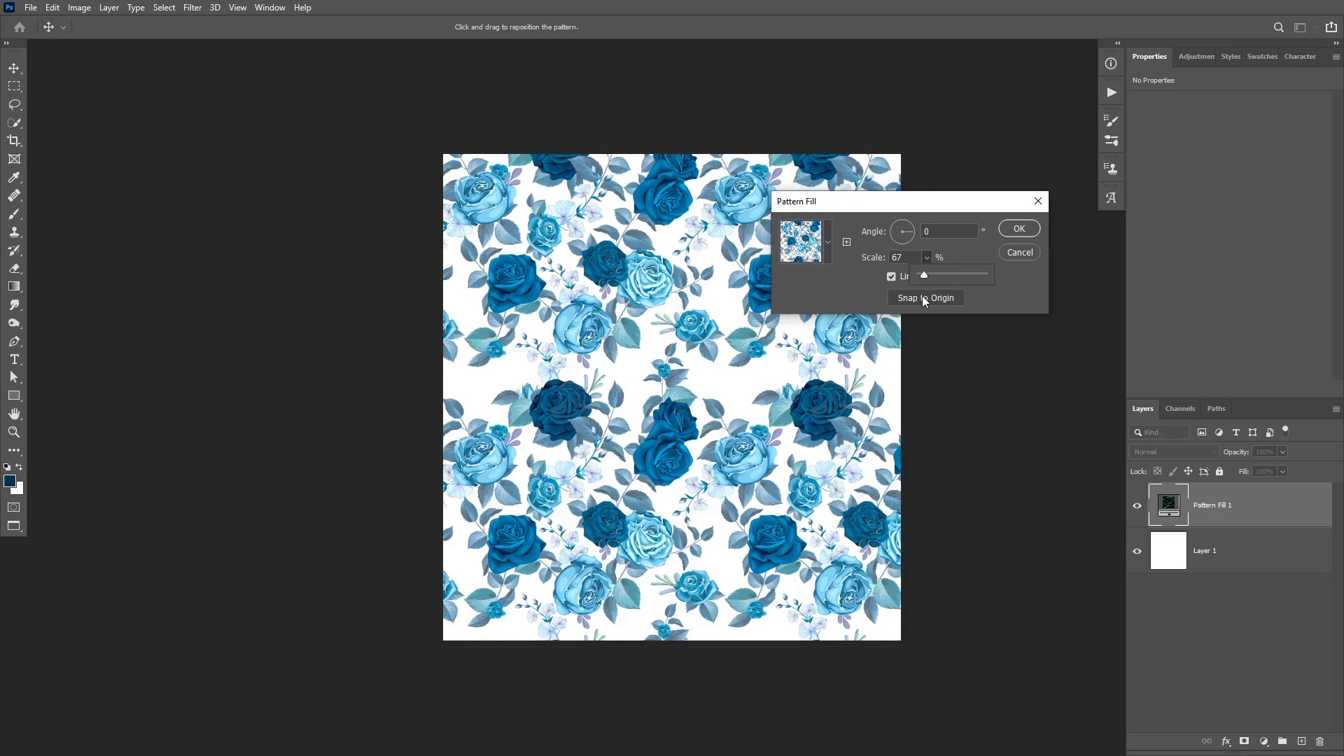
click(914, 259)
key(Up)
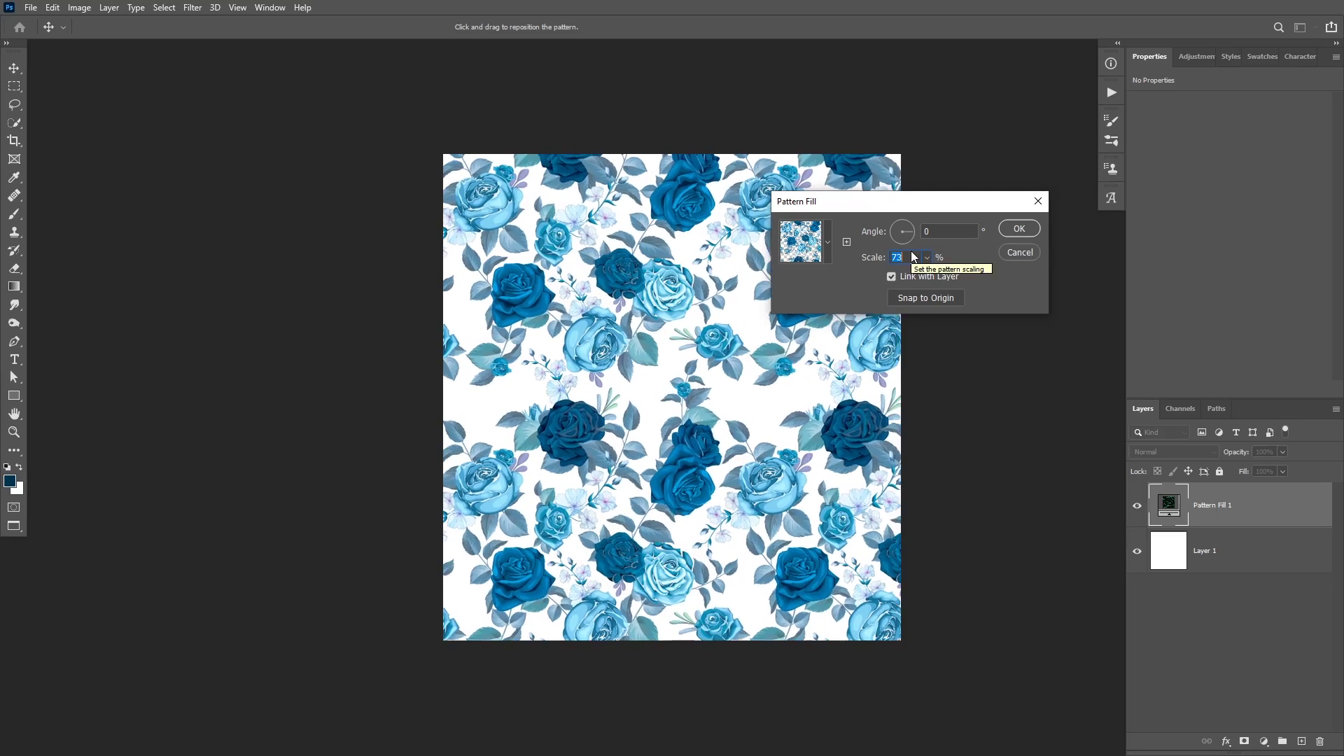
key(Down)
key(Down)
key(Down)
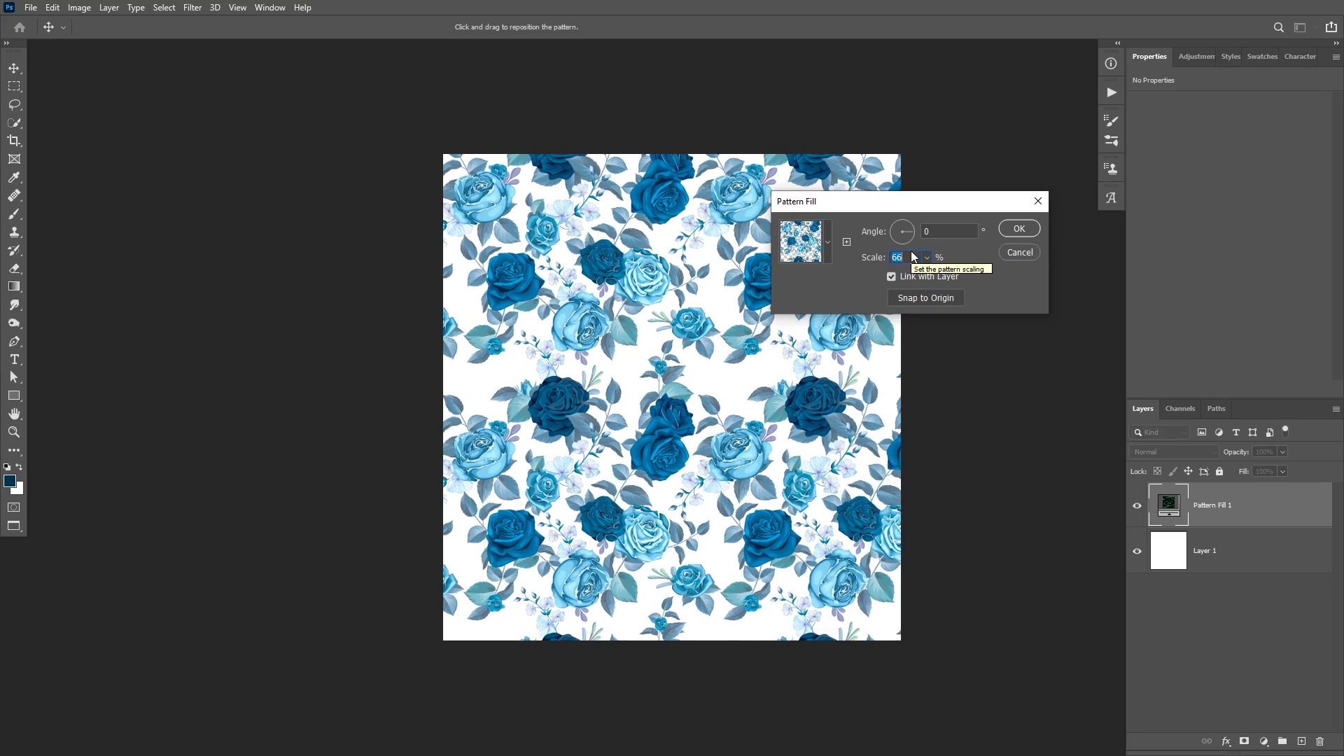
key(Down)
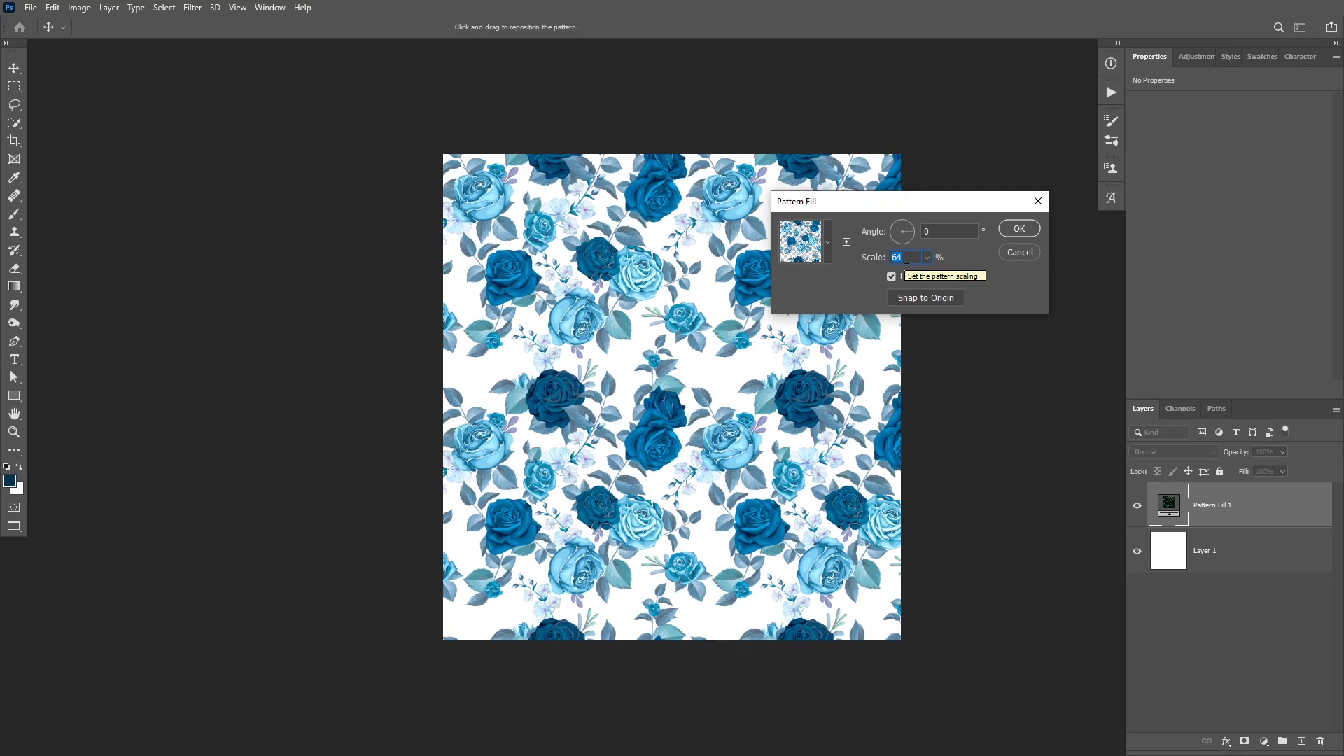
click(1019, 229)
click(1222, 560)
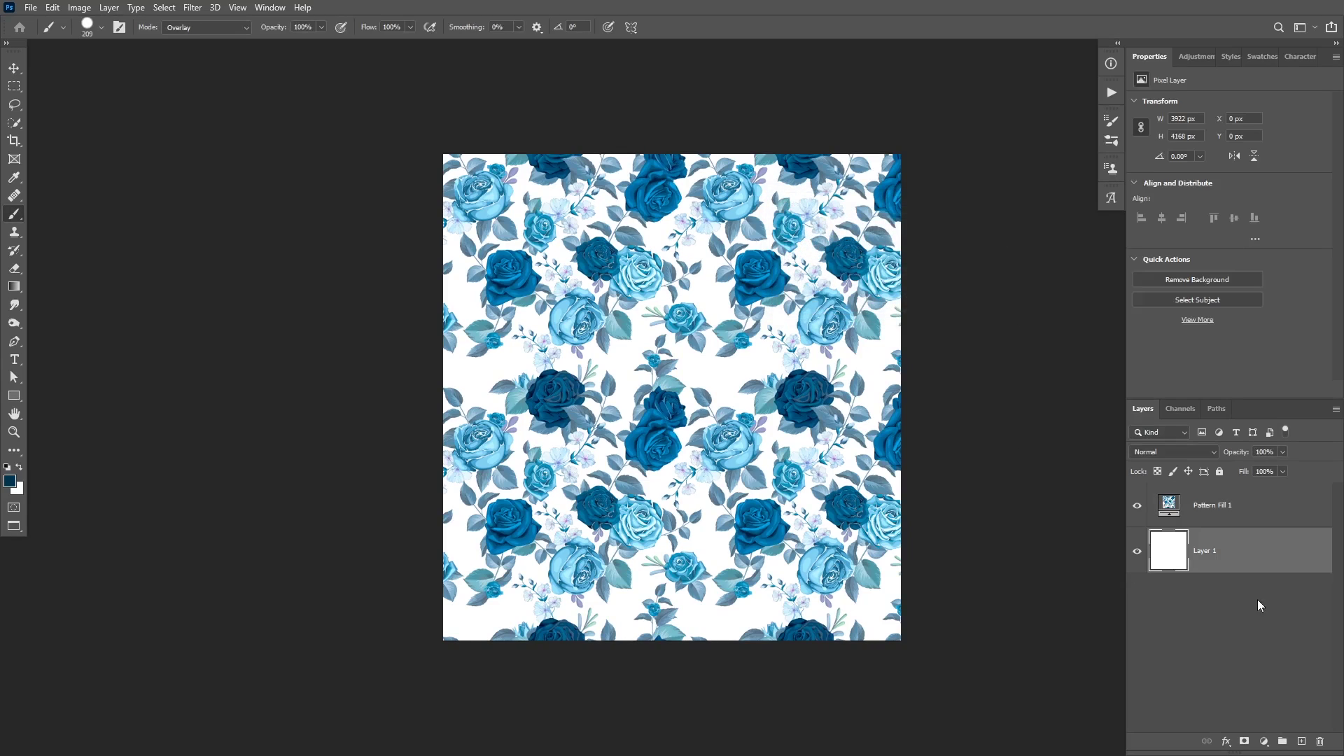
click(1320, 740)
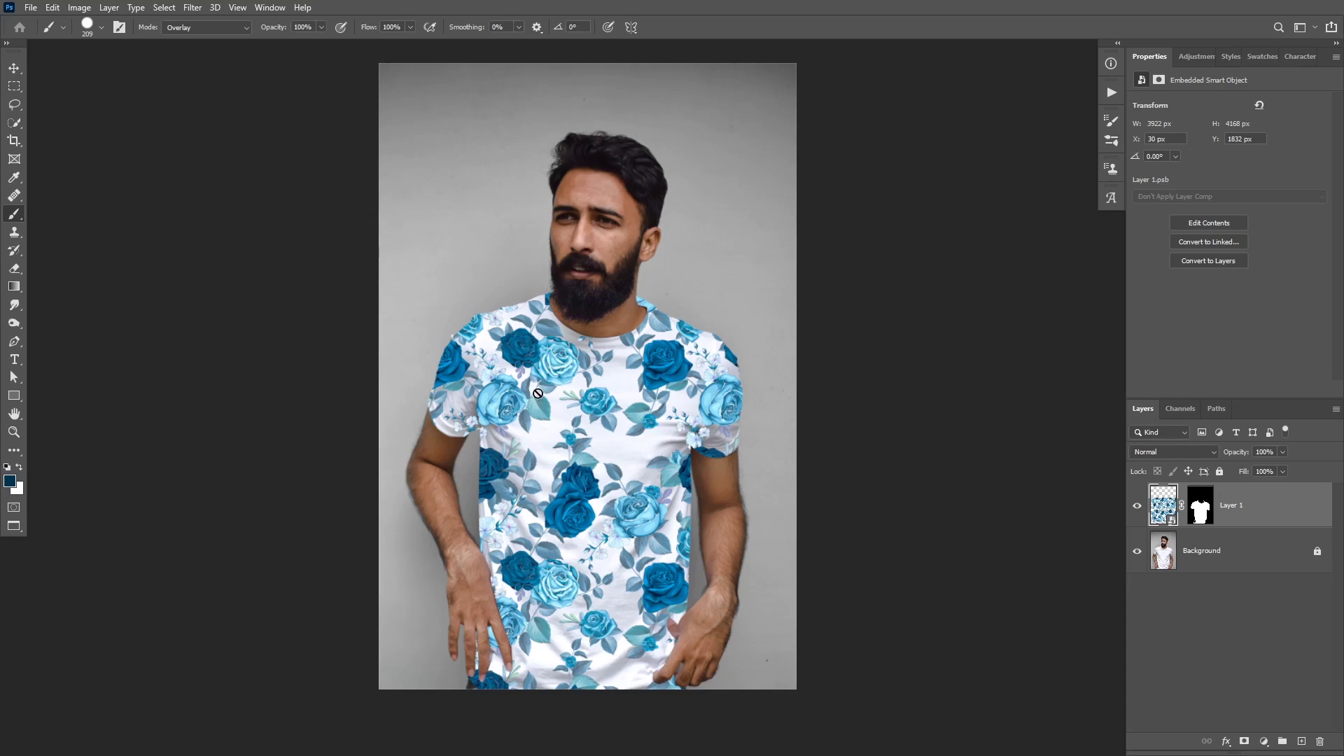
Try to warp the floral pattern on the T-shirt's Layer 1 smart object.
key(ctrl+space)
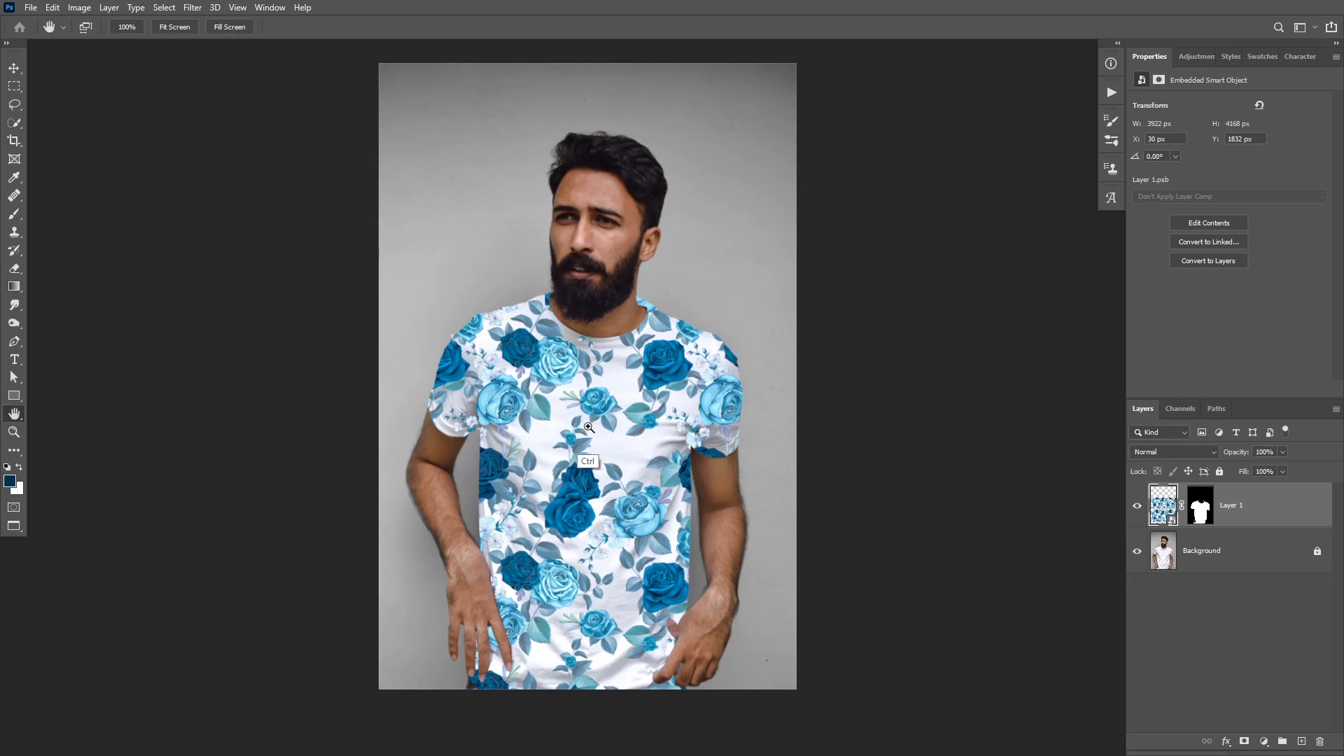
mouse_move(602, 428)
mouse_down()
mouse_move(638, 439)
mouse_move(618, 413)
mouse_up()
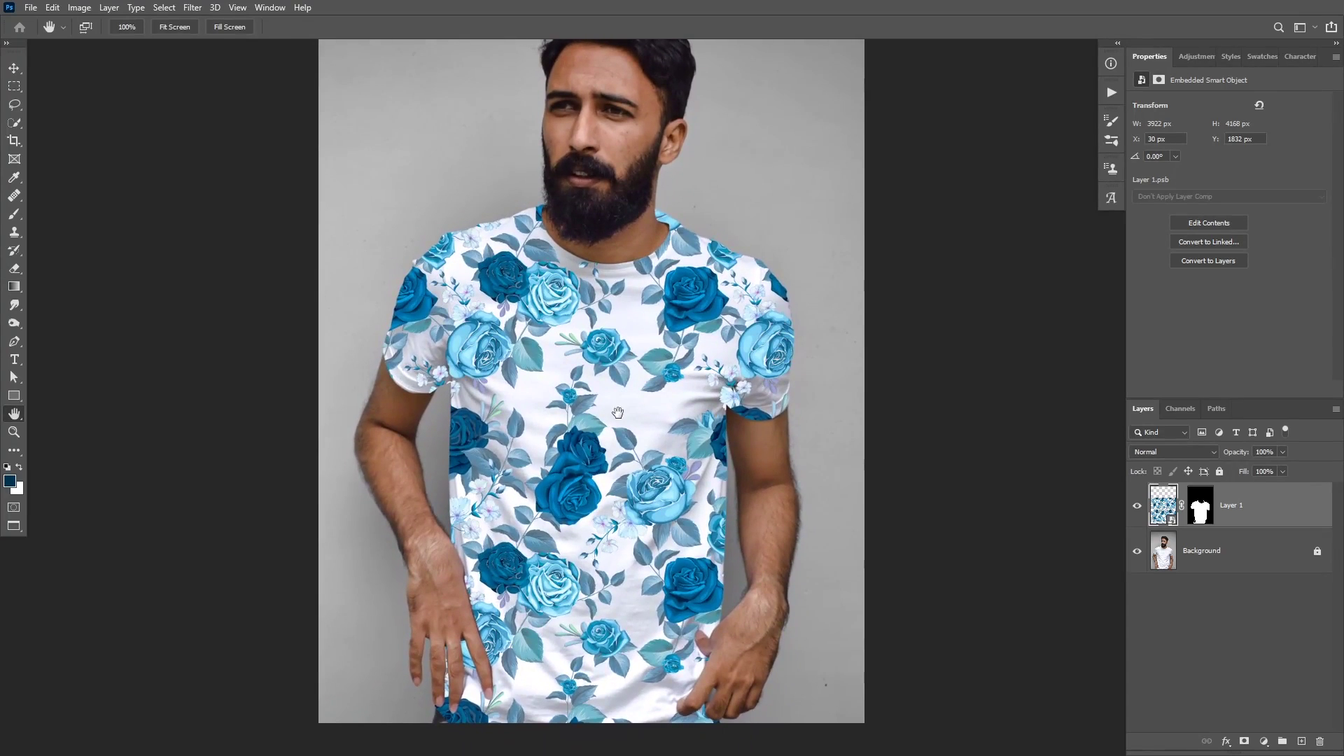
key(ctrl+t)
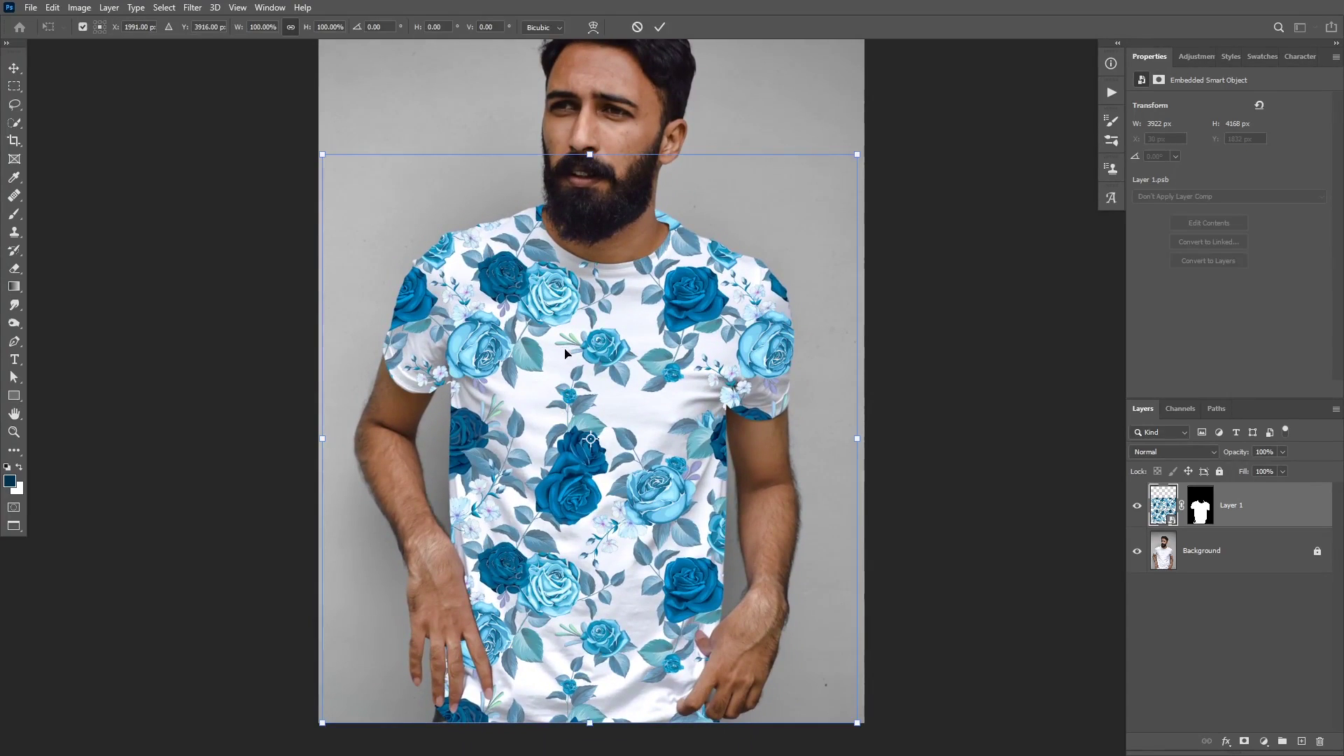
right_click(620, 290)
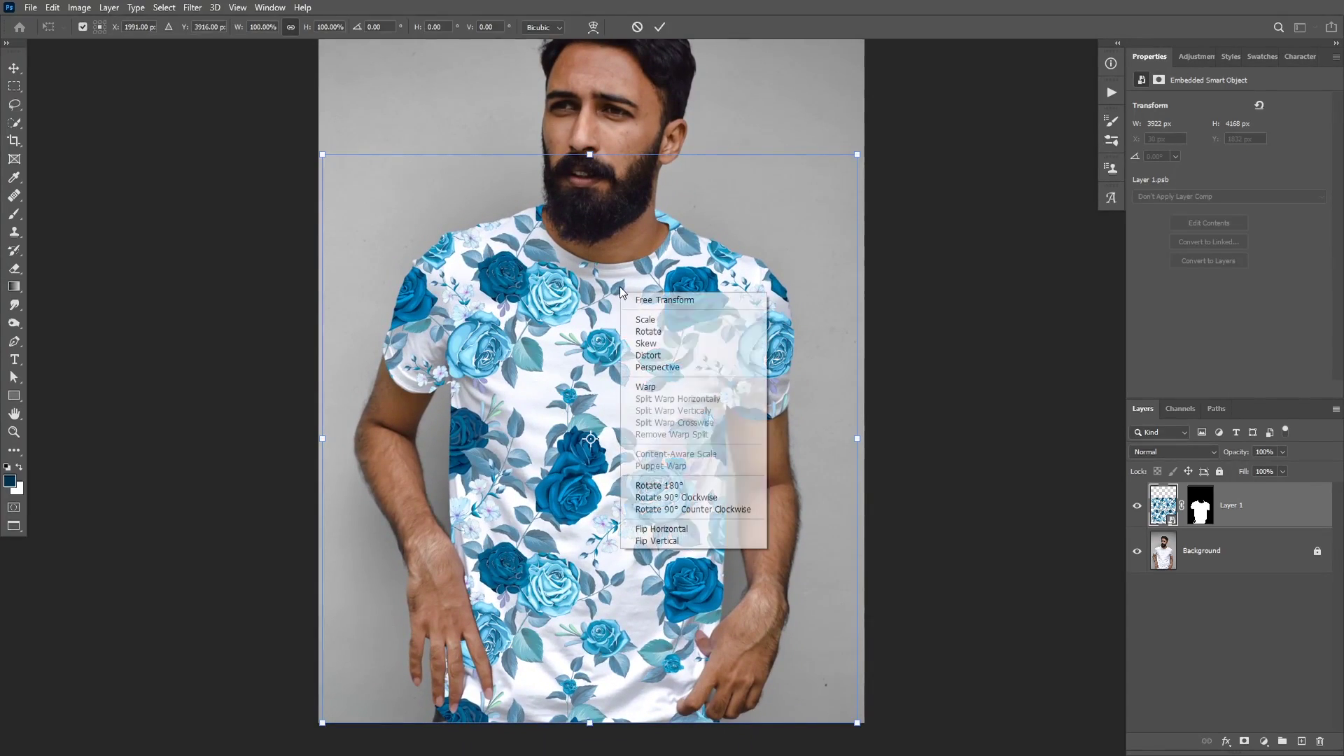
click(648, 389)
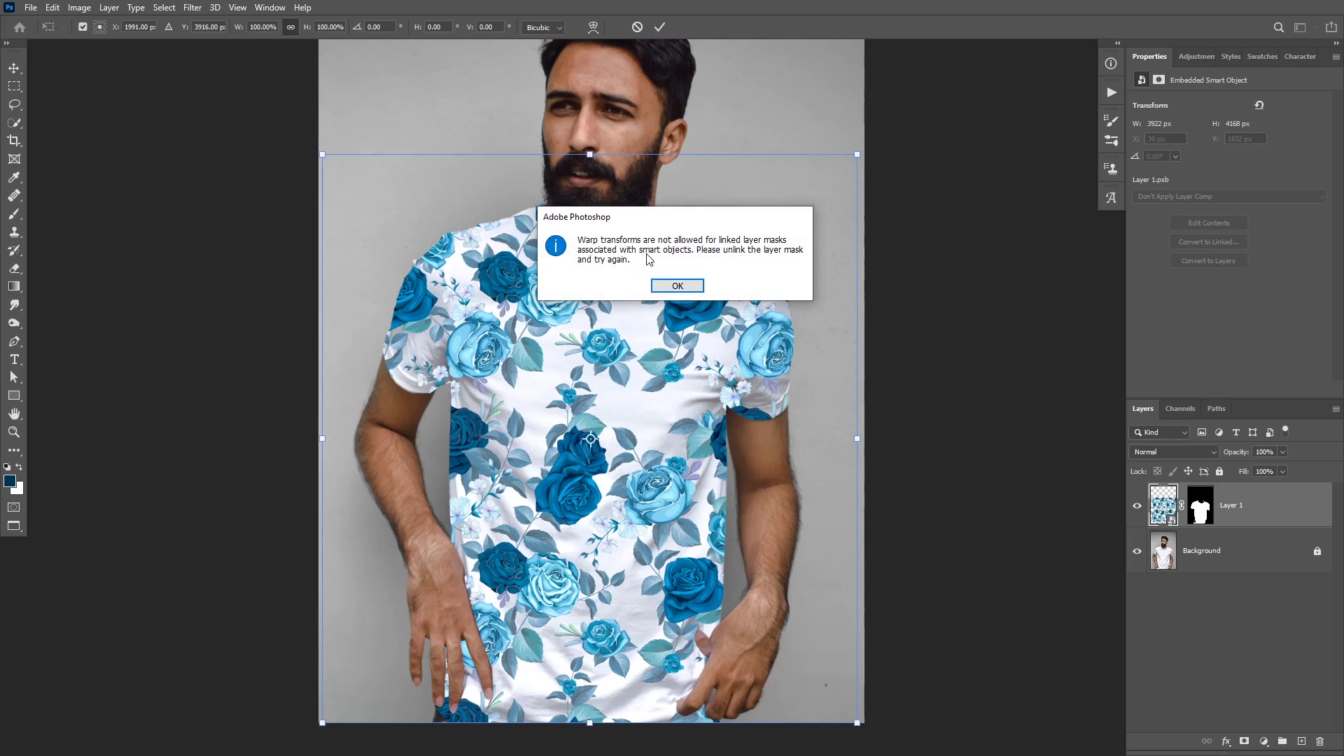
click(658, 288)
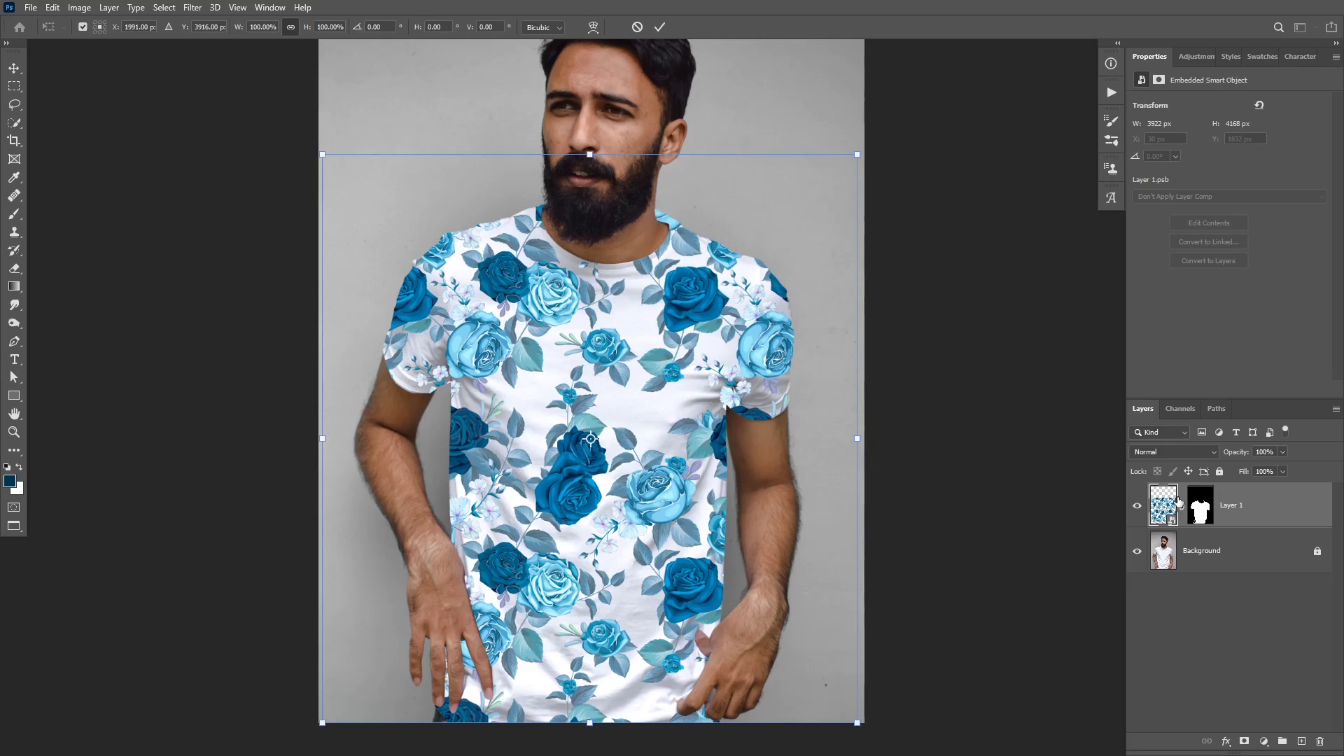
Start a new warp of the Layer 1 smart object and switch its warp grid to 4 x 4.
key(Return)
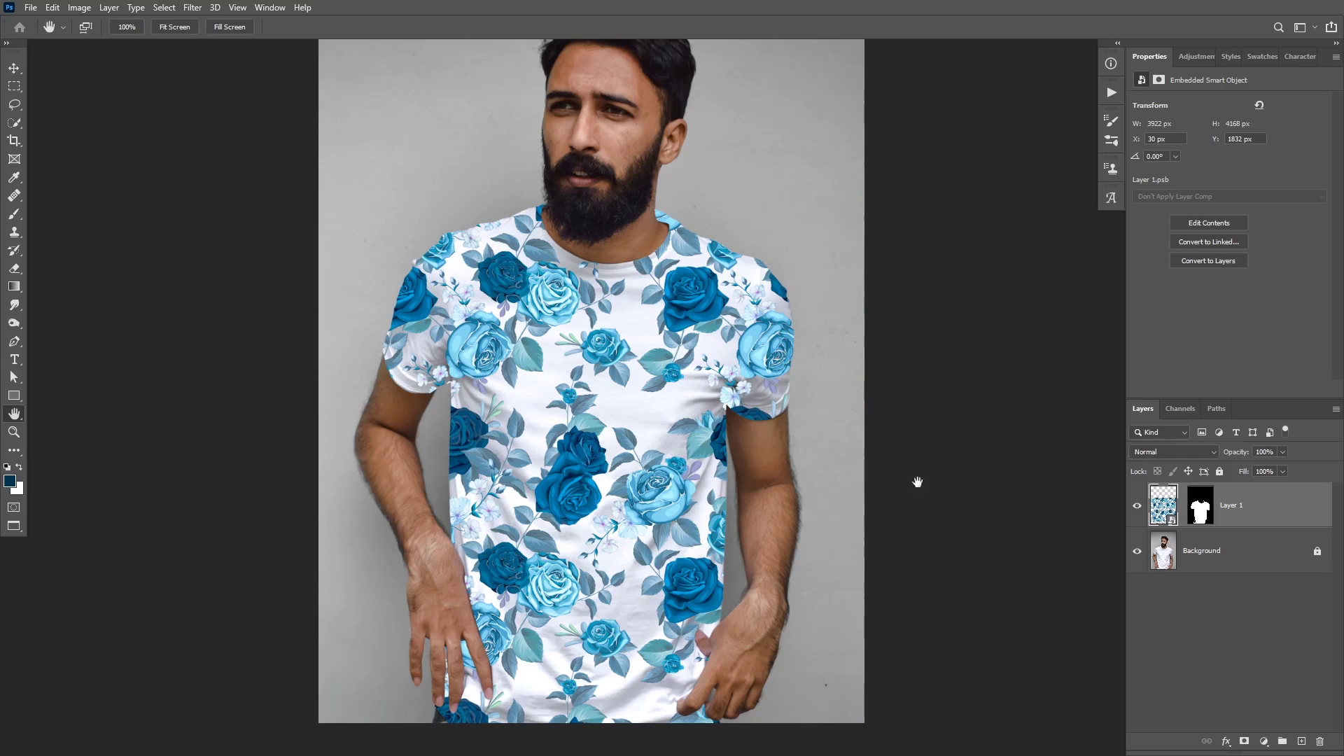
key(ctrl+t)
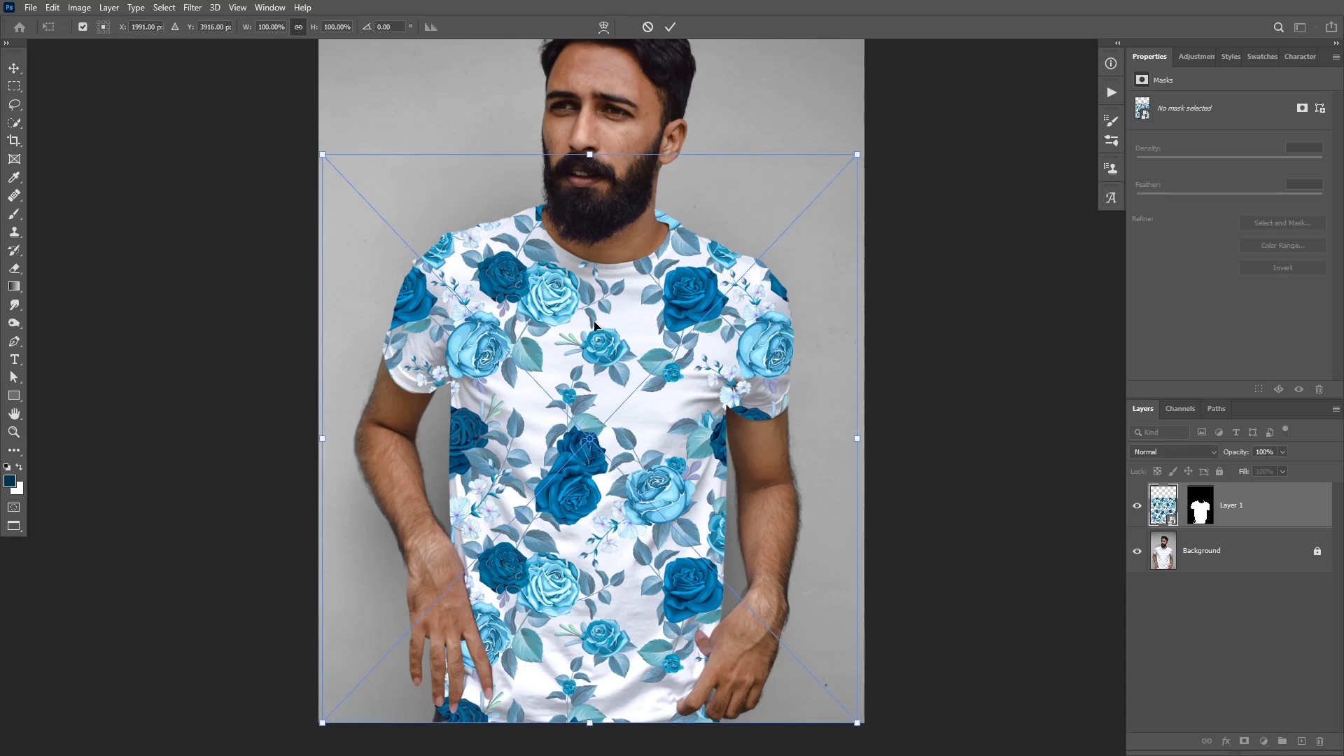
right_click(606, 290)
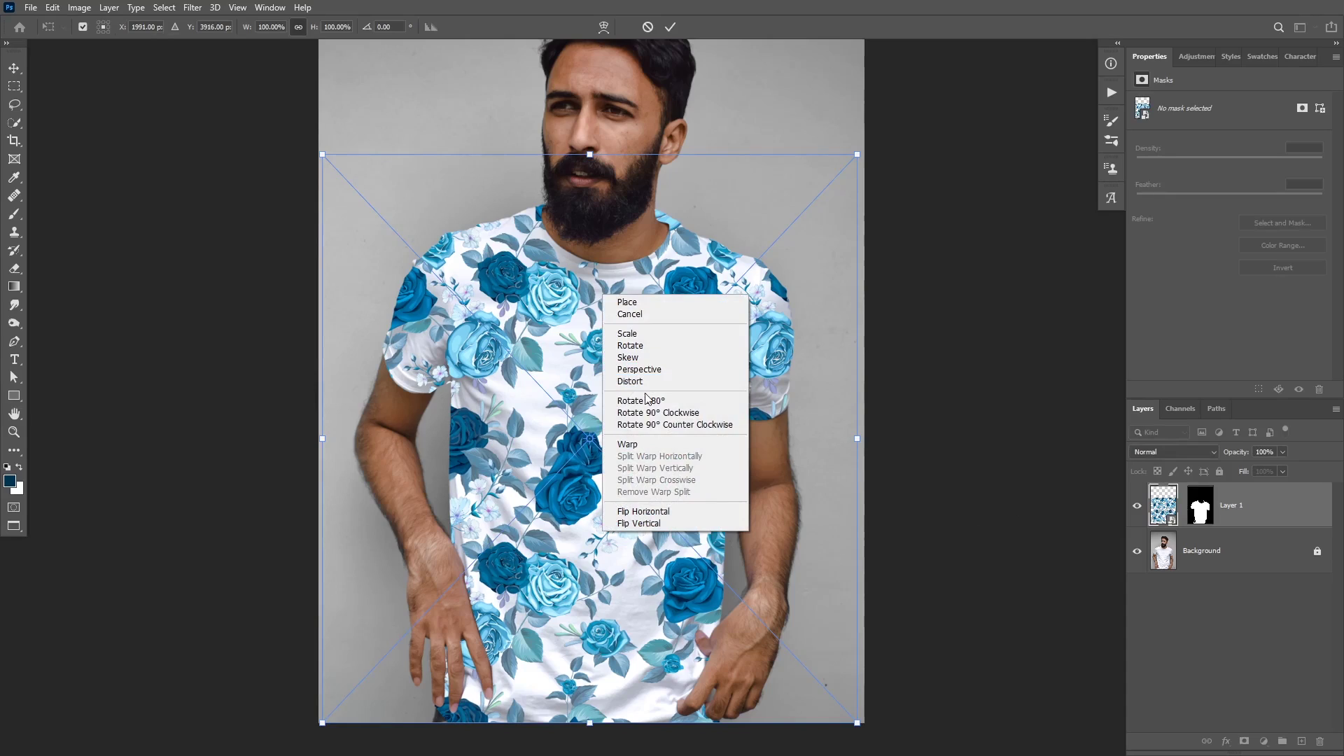
click(633, 446)
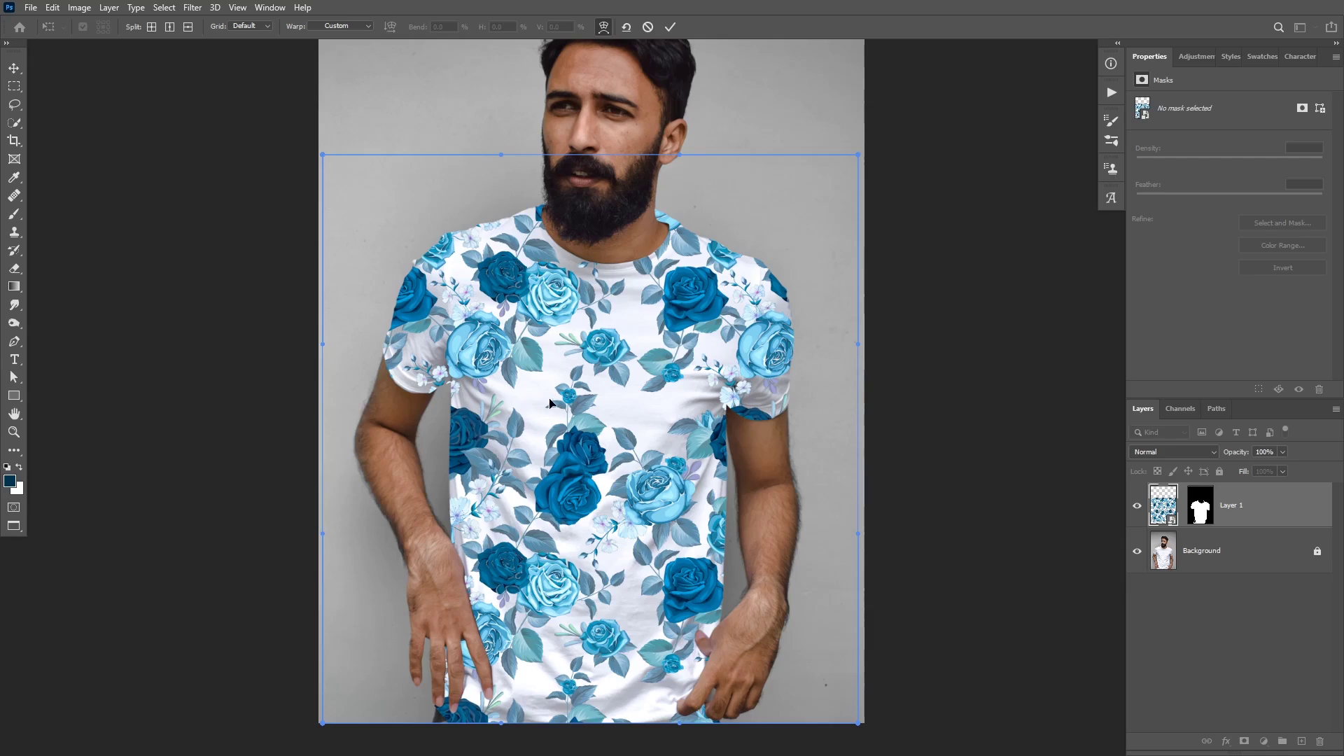
click(259, 26)
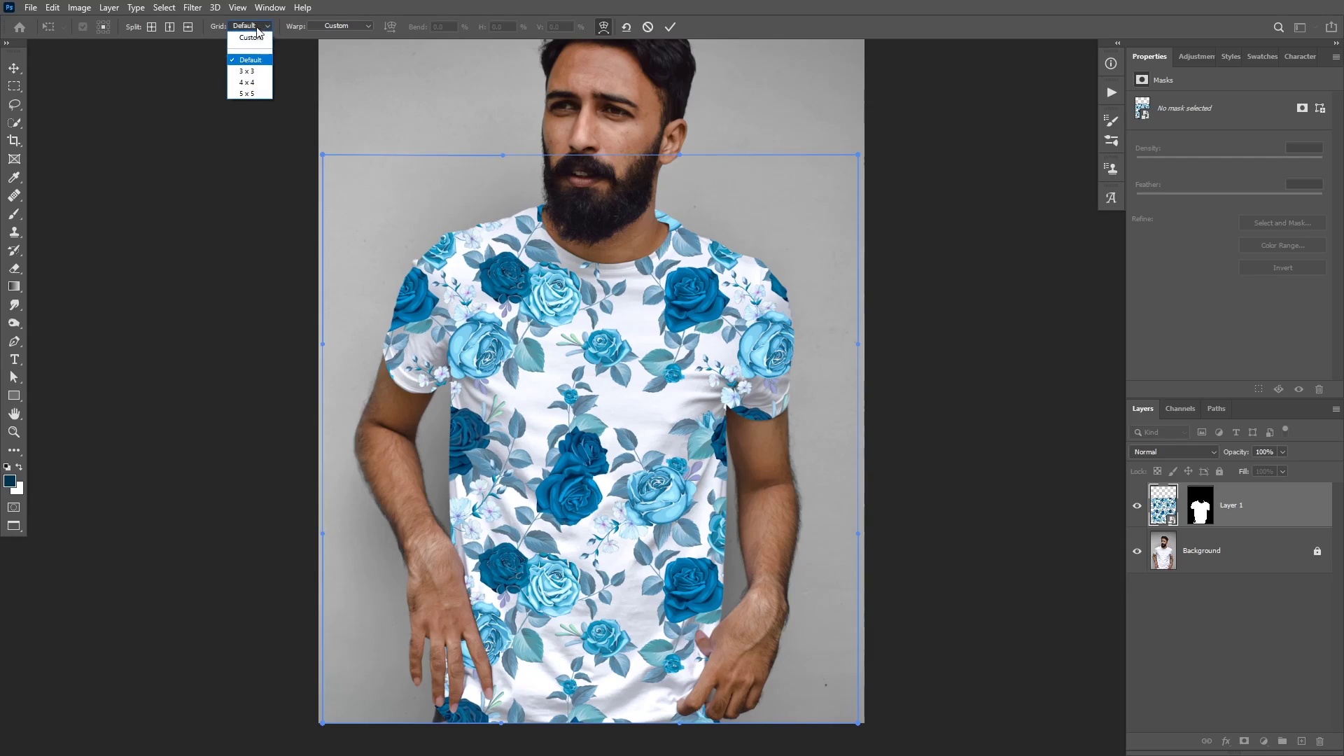
click(249, 83)
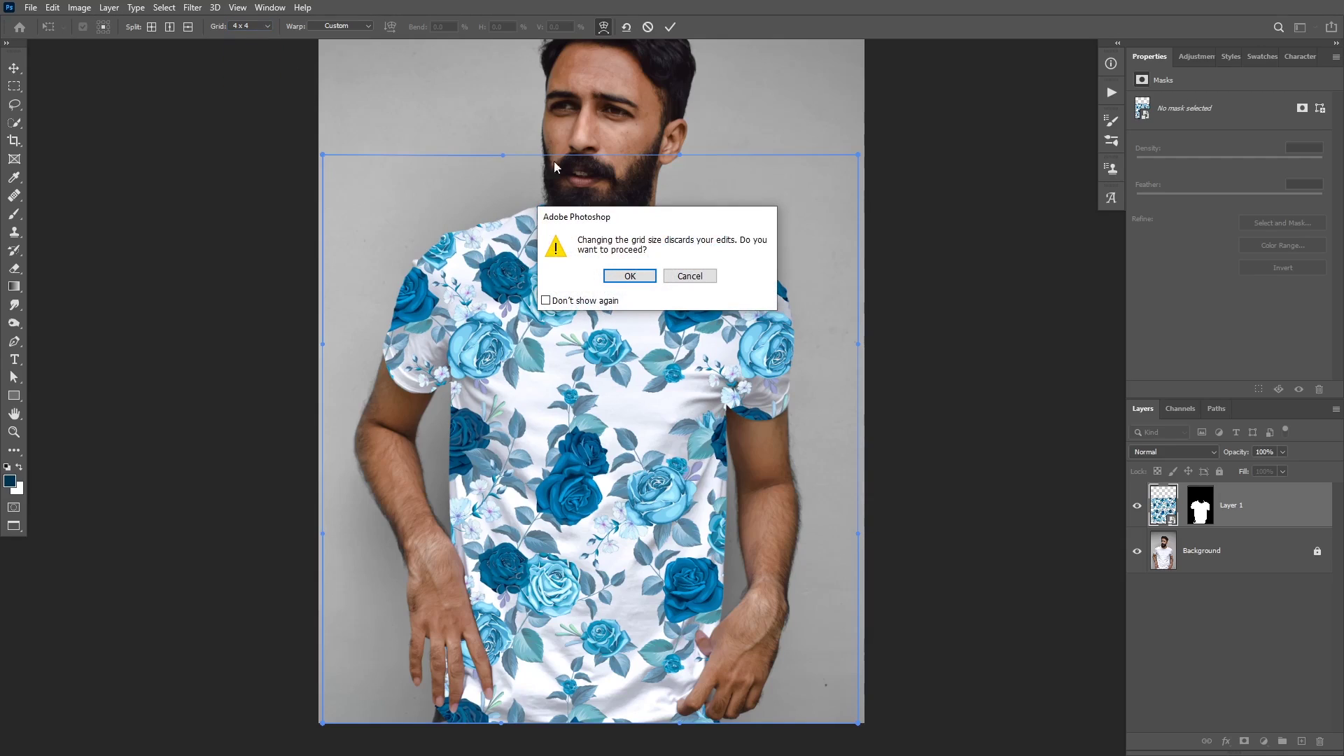
click(613, 277)
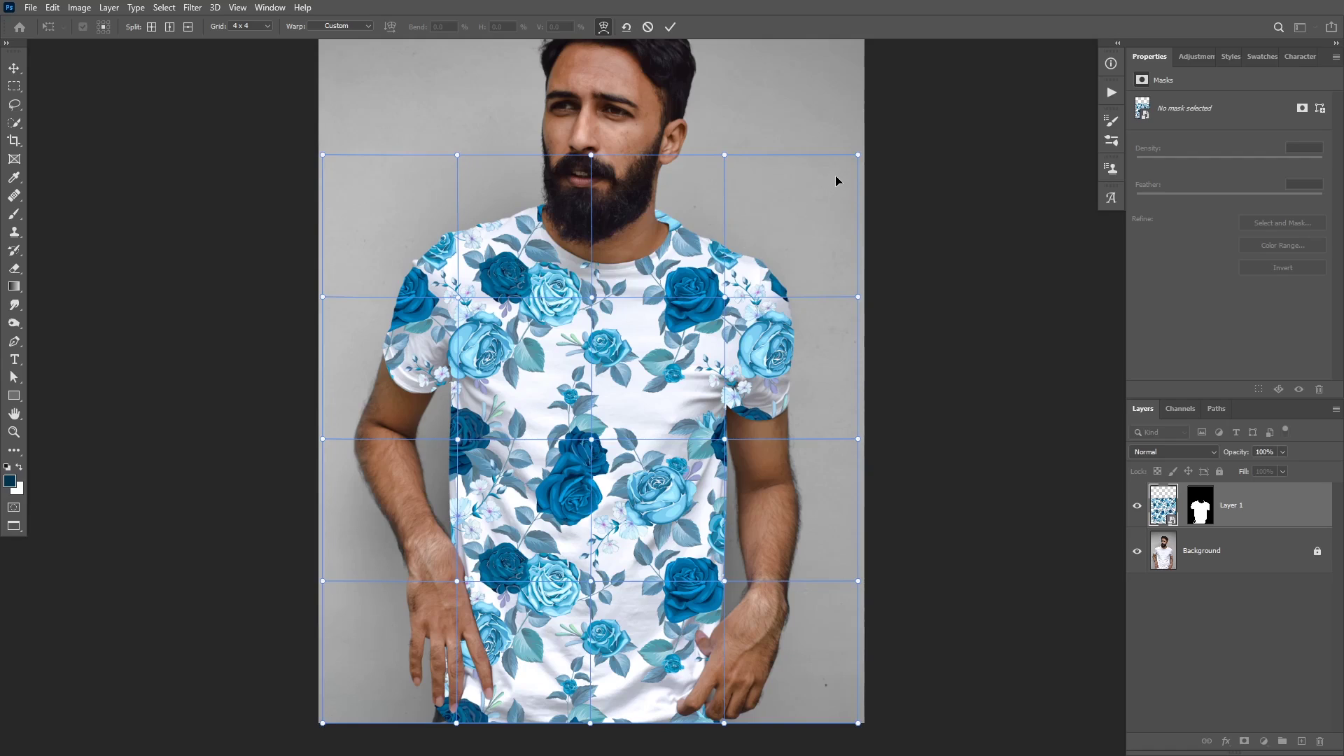
Warp the pattern's outer grid points inward around both shoulders and bend the flowers upward at the man's left armpit.
mouse_move(834, 186)
mouse_down()
mouse_move(816, 200)
mouse_move(832, 181)
mouse_up()
drag(840, 324, 820, 332)
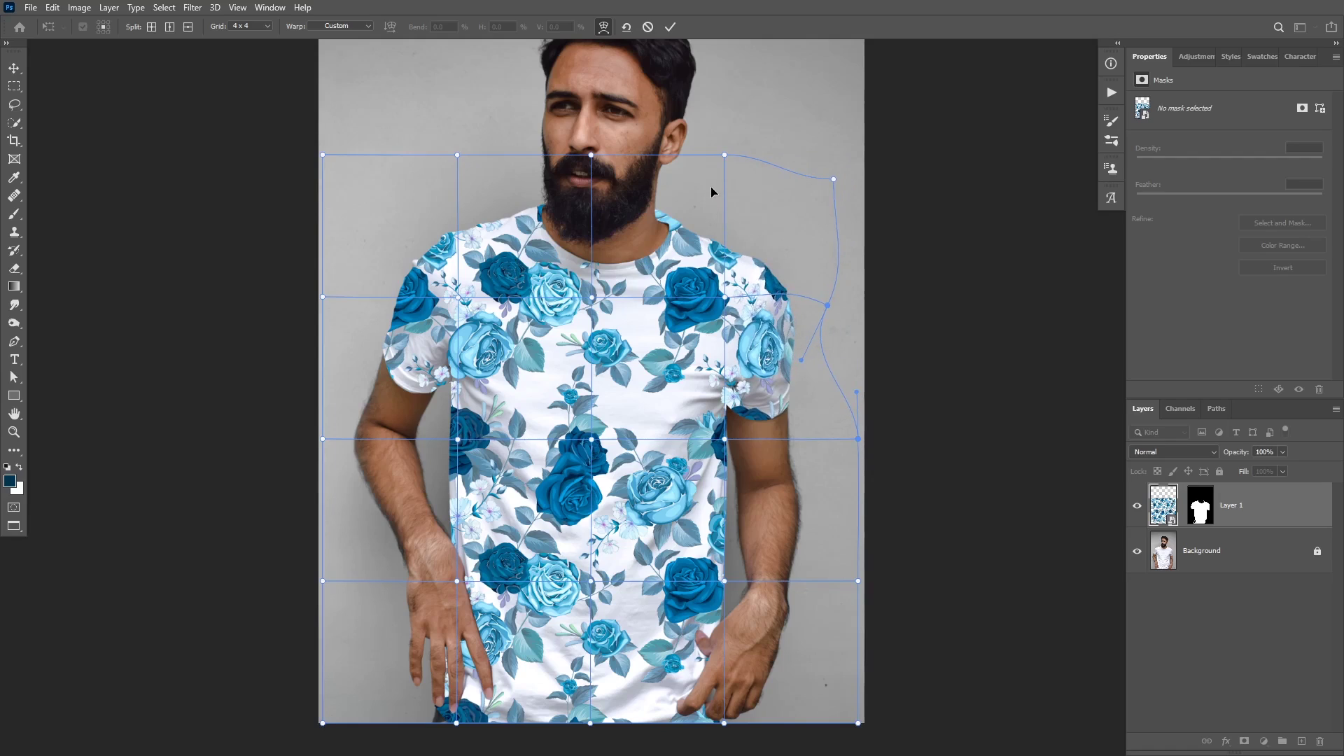
drag(709, 188, 712, 200)
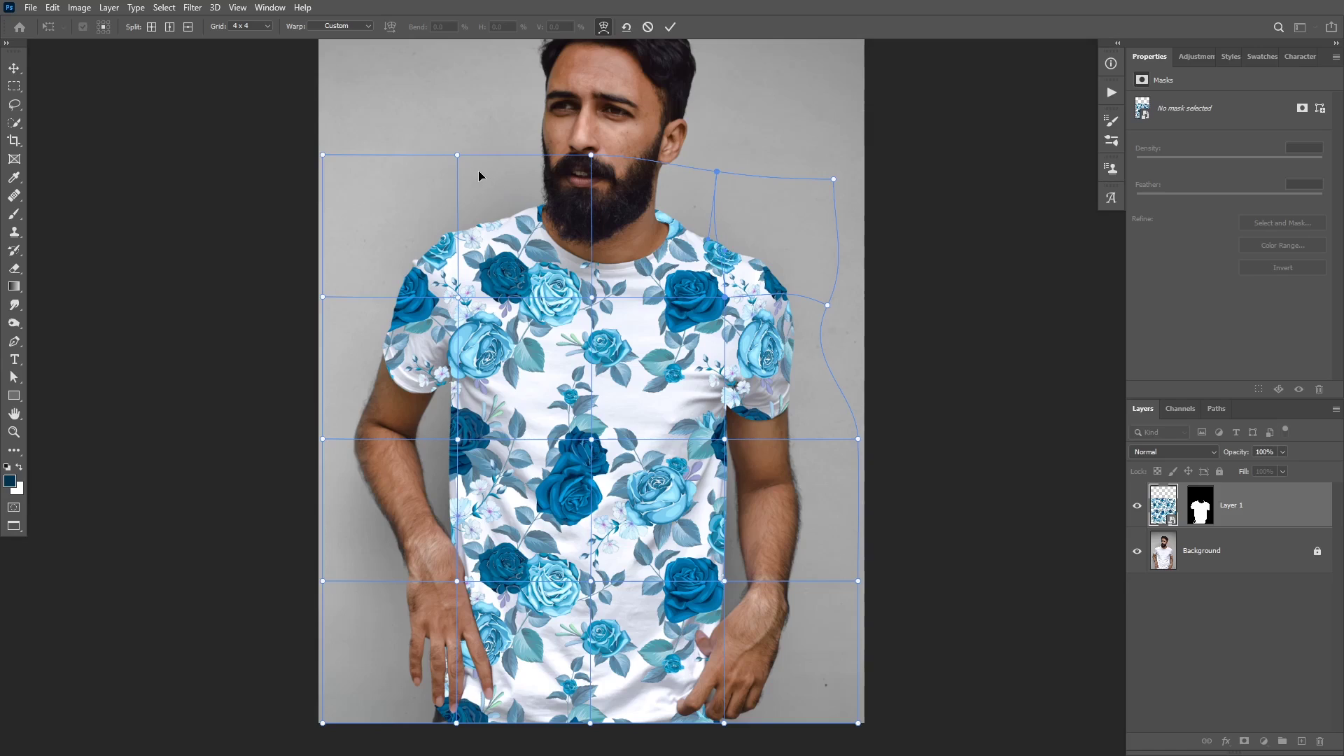
drag(479, 172, 493, 197)
drag(326, 301, 354, 303)
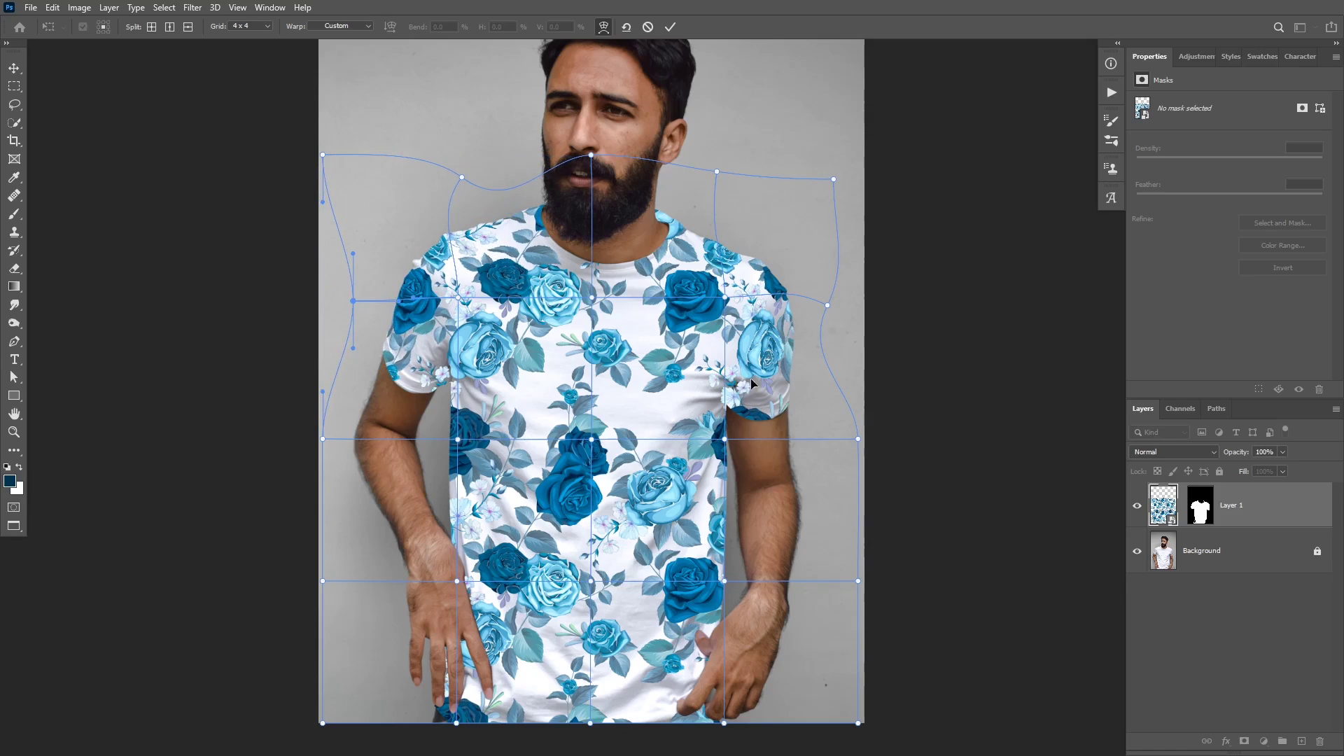
drag(712, 439, 716, 436)
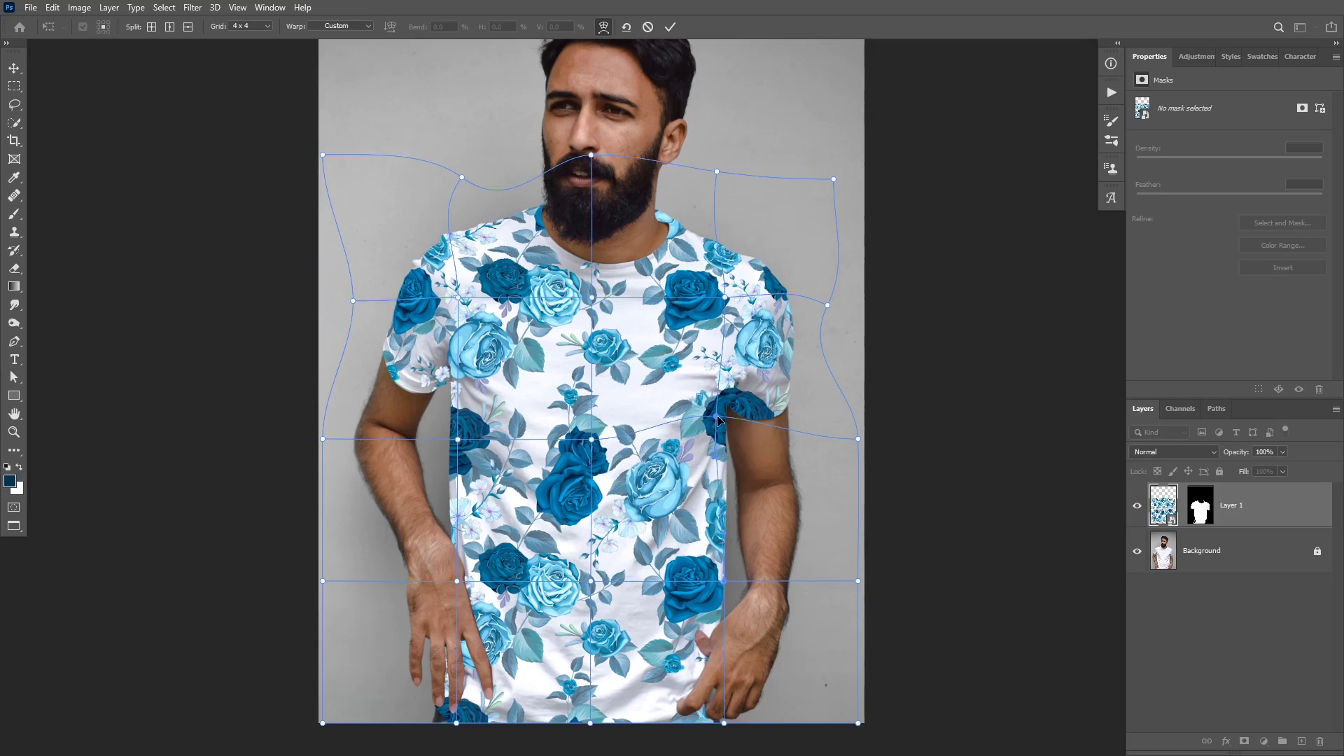
click(718, 416)
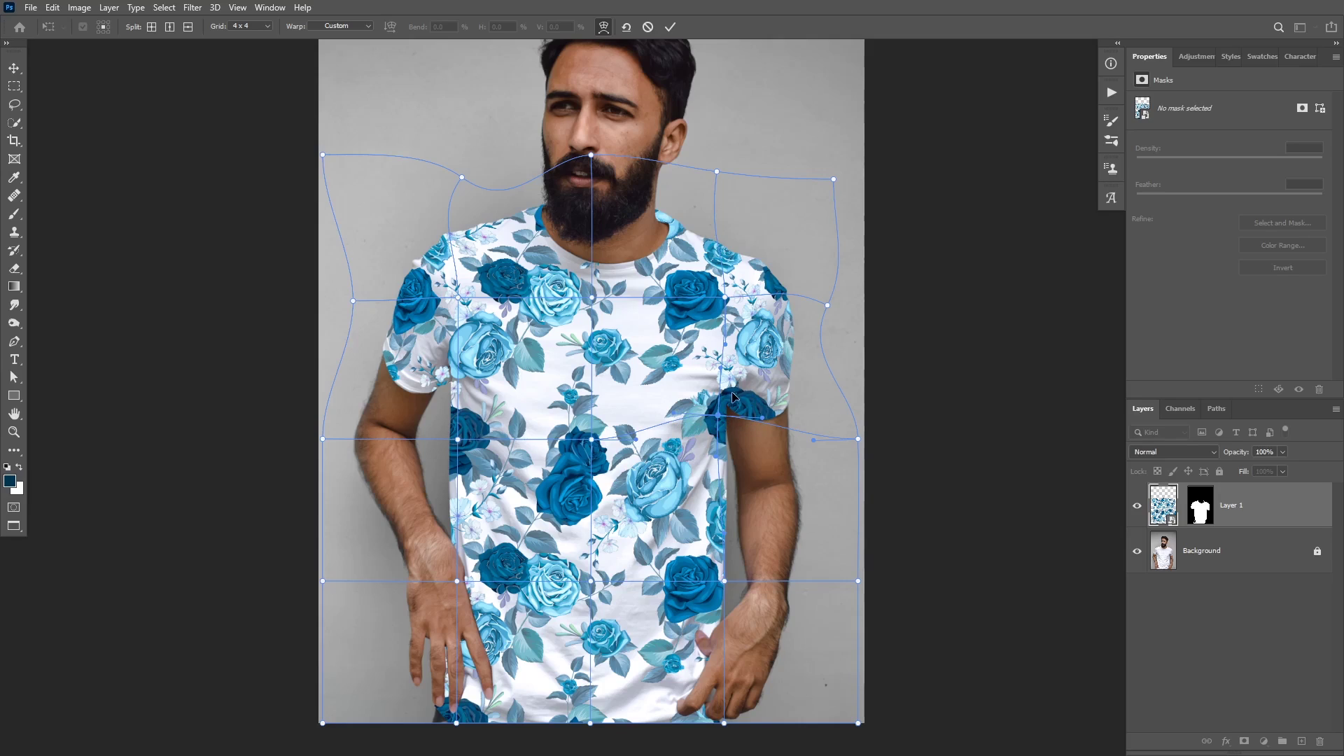
drag(760, 418, 752, 399)
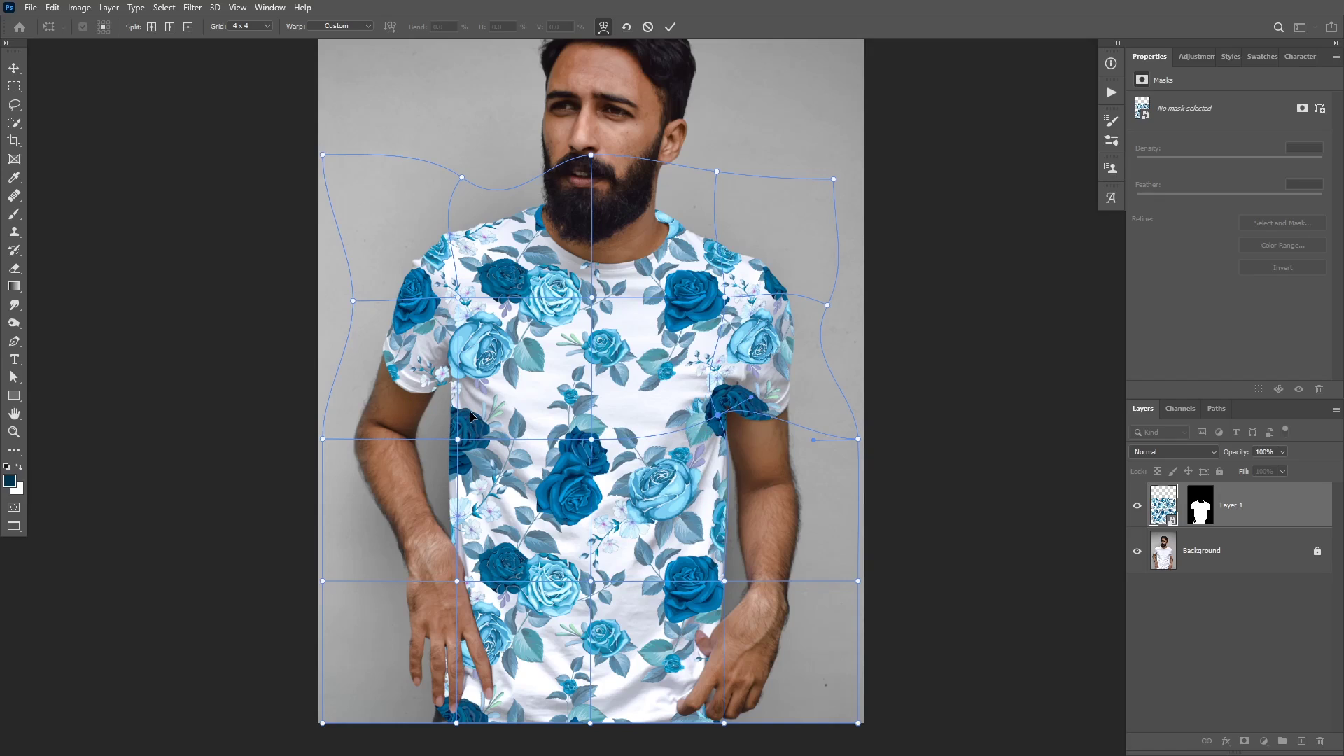
Warp the pattern at the man's right armpit, pull the grid's lower sides inward, lower the neckline points and apply the warp.
drag(468, 413, 446, 350)
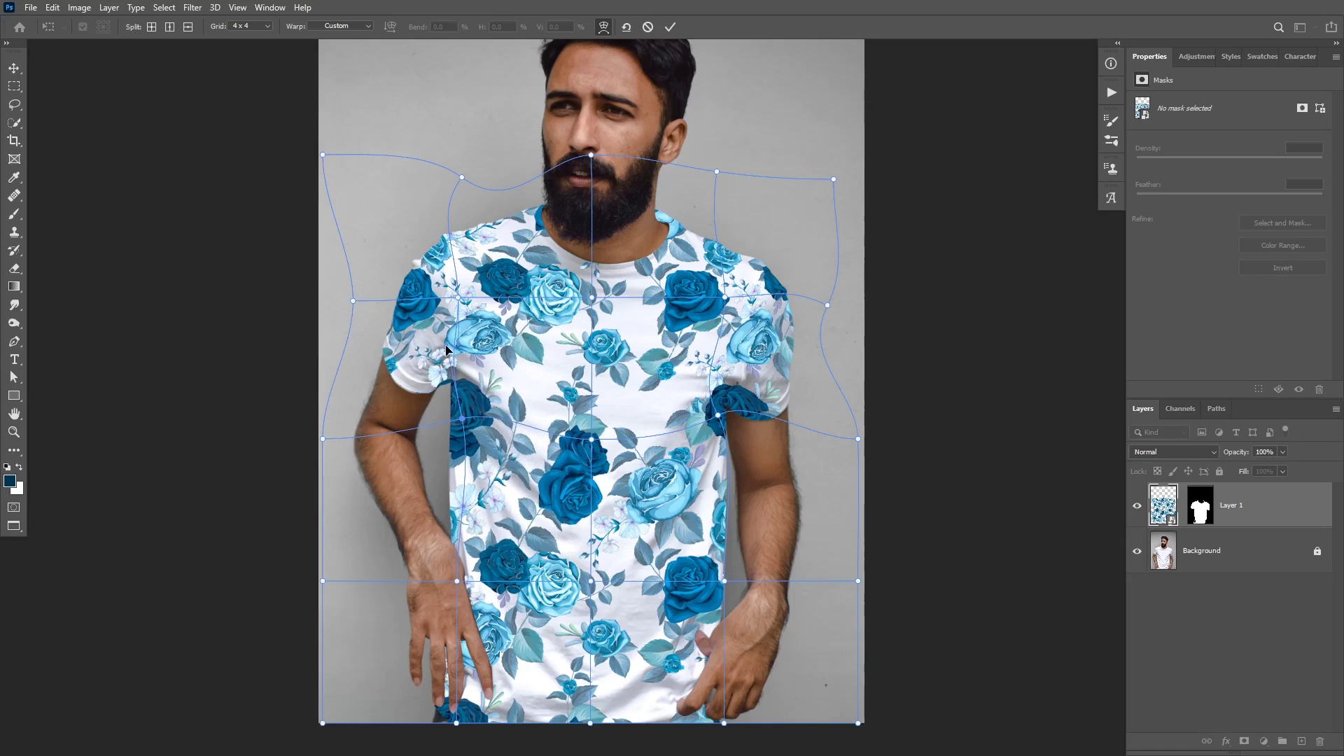
drag(462, 433, 464, 418)
drag(330, 578, 405, 518)
drag(809, 652, 788, 656)
drag(804, 498, 791, 510)
drag(837, 584, 779, 568)
drag(836, 727, 791, 715)
drag(716, 172, 708, 194)
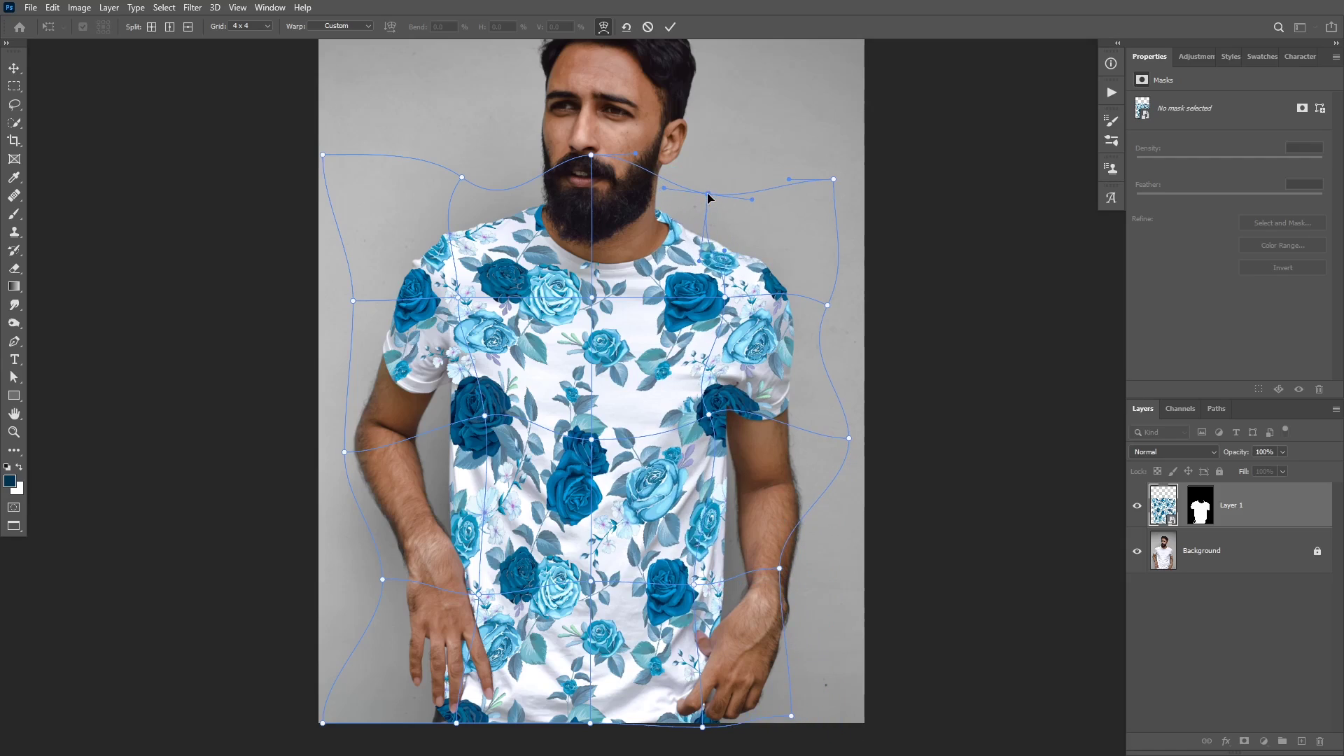
click(592, 156)
drag(594, 160, 586, 171)
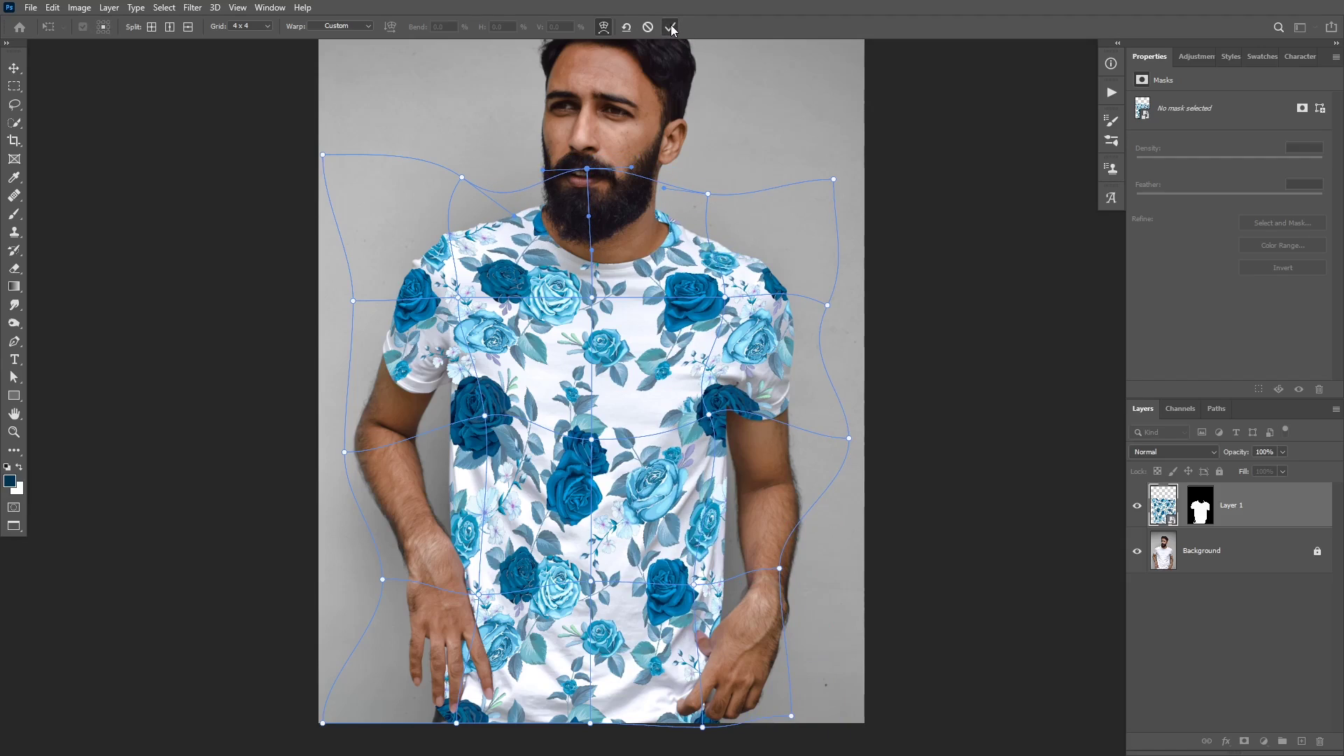
click(671, 27)
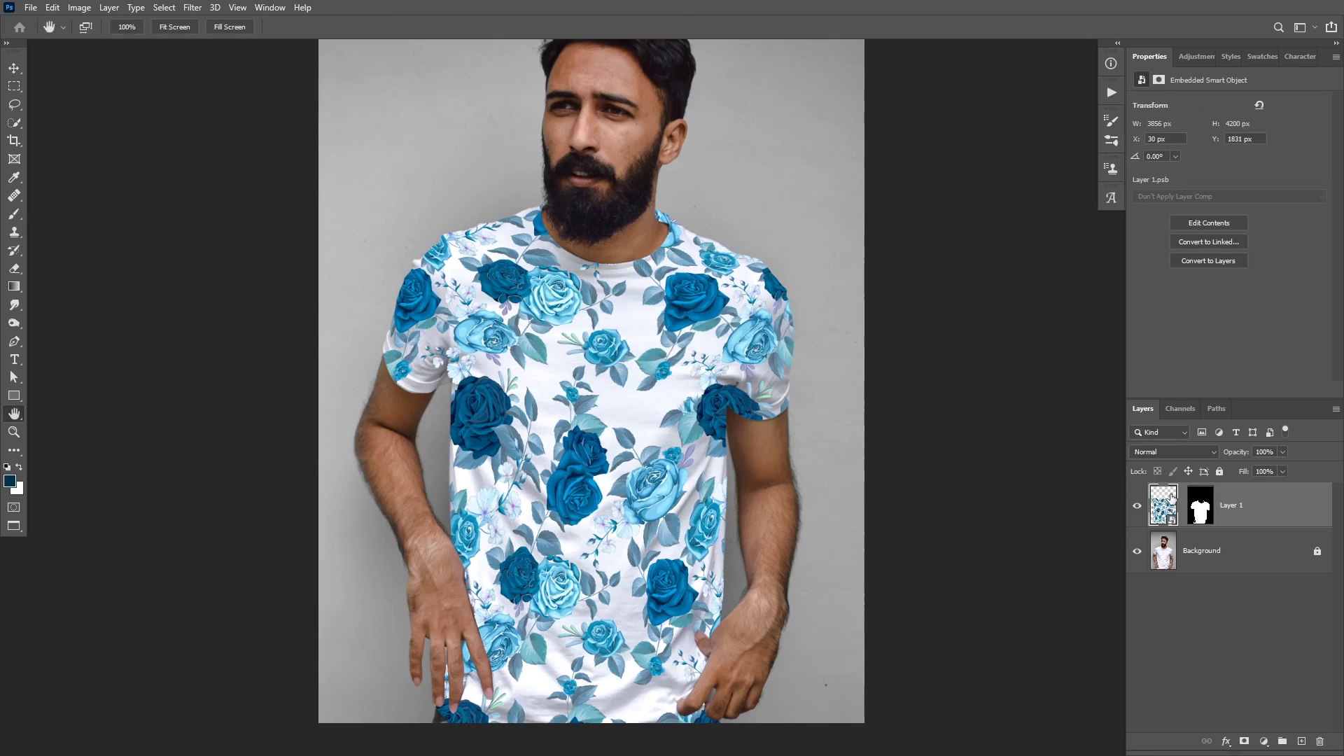
Warp Layer 1 again to nudge the pattern slightly beside the man's right wrist, and apply the change.
key(ctrl+t)
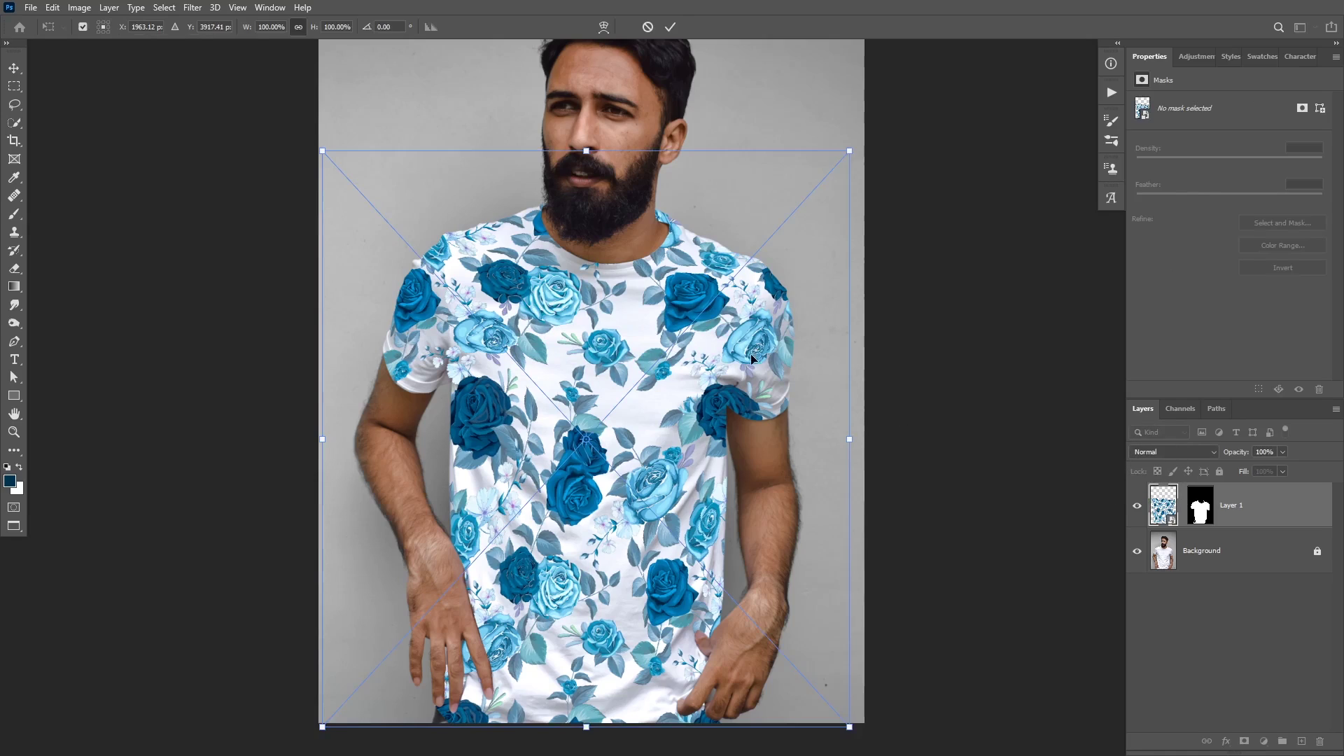
right_click(604, 307)
click(651, 454)
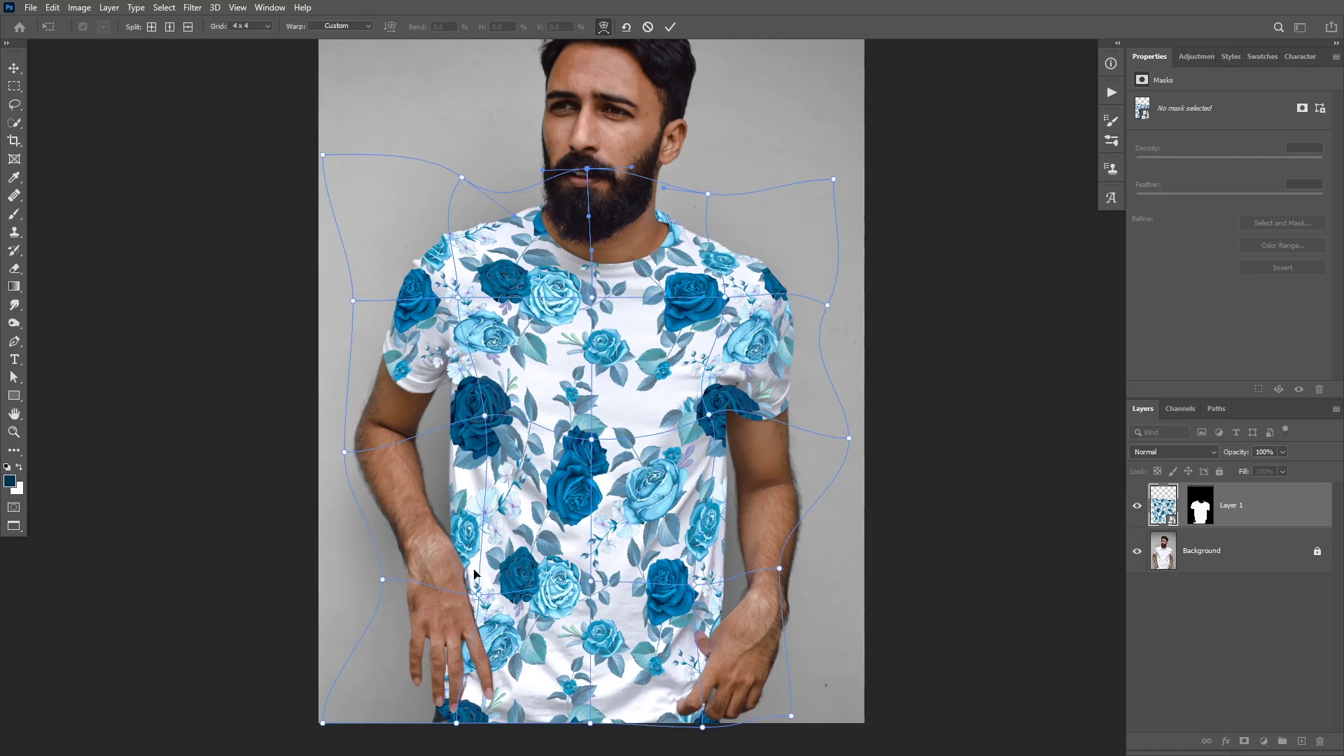
drag(476, 597, 483, 594)
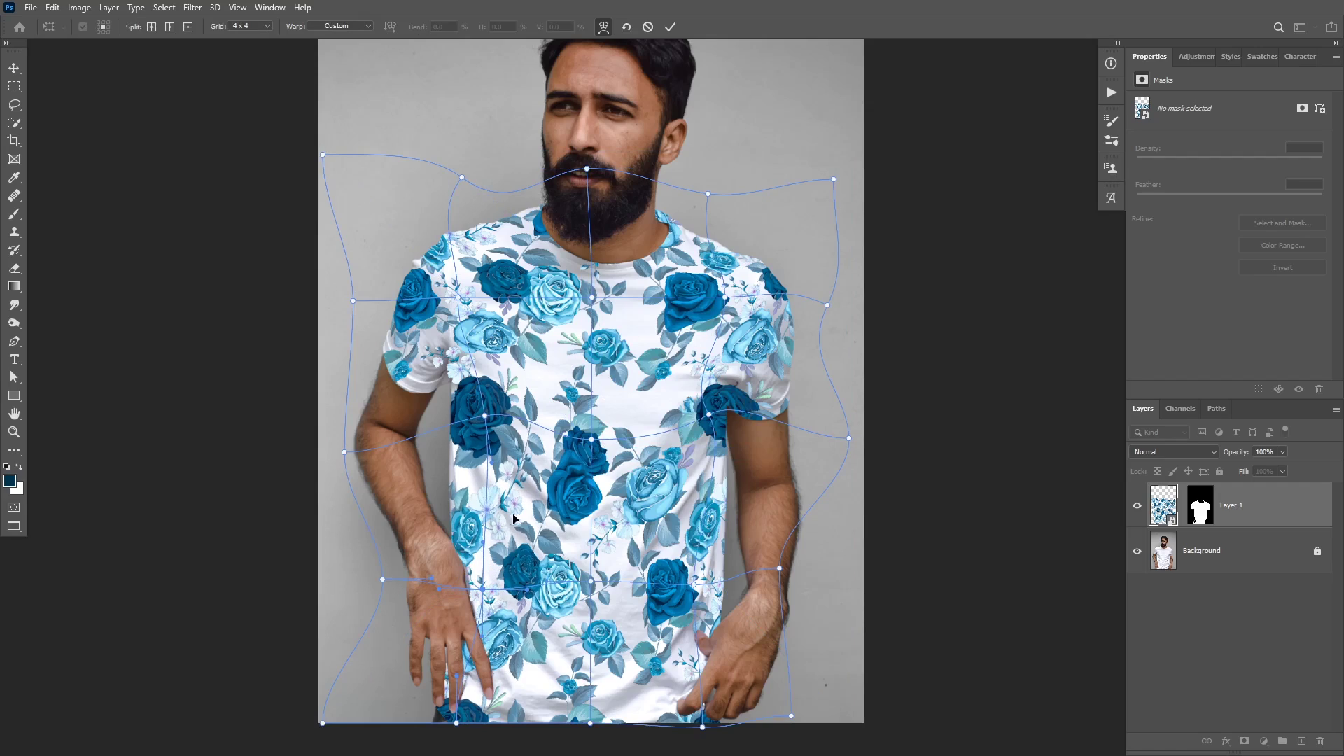
click(671, 27)
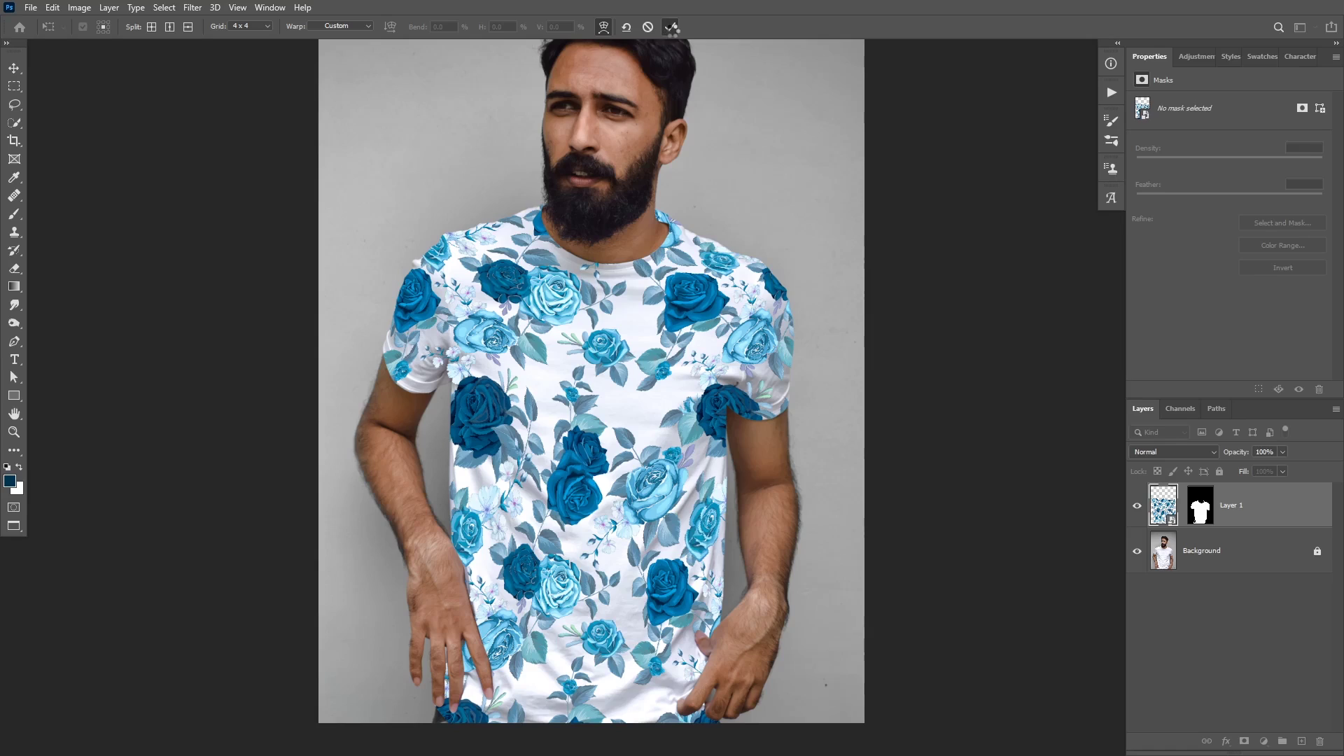
Set Layer 1's blend mode to Multiply.
key(h)
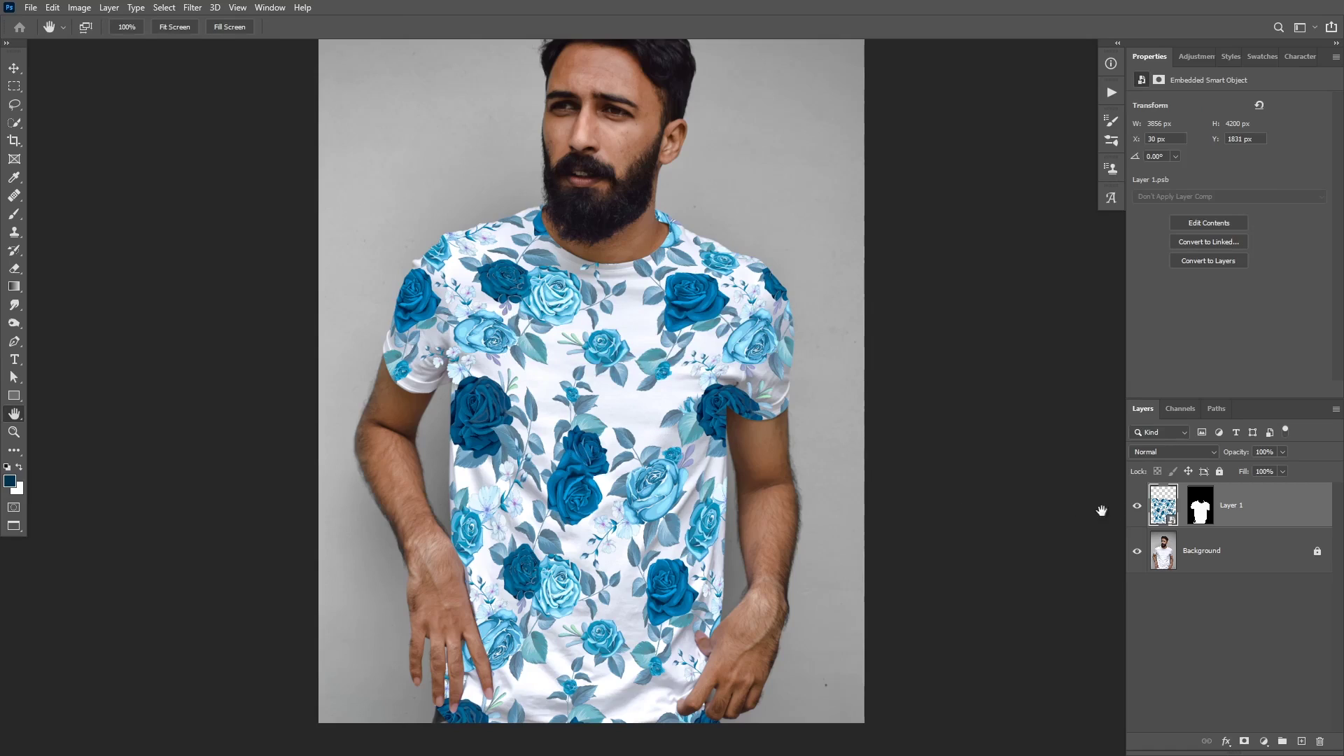
click(1164, 454)
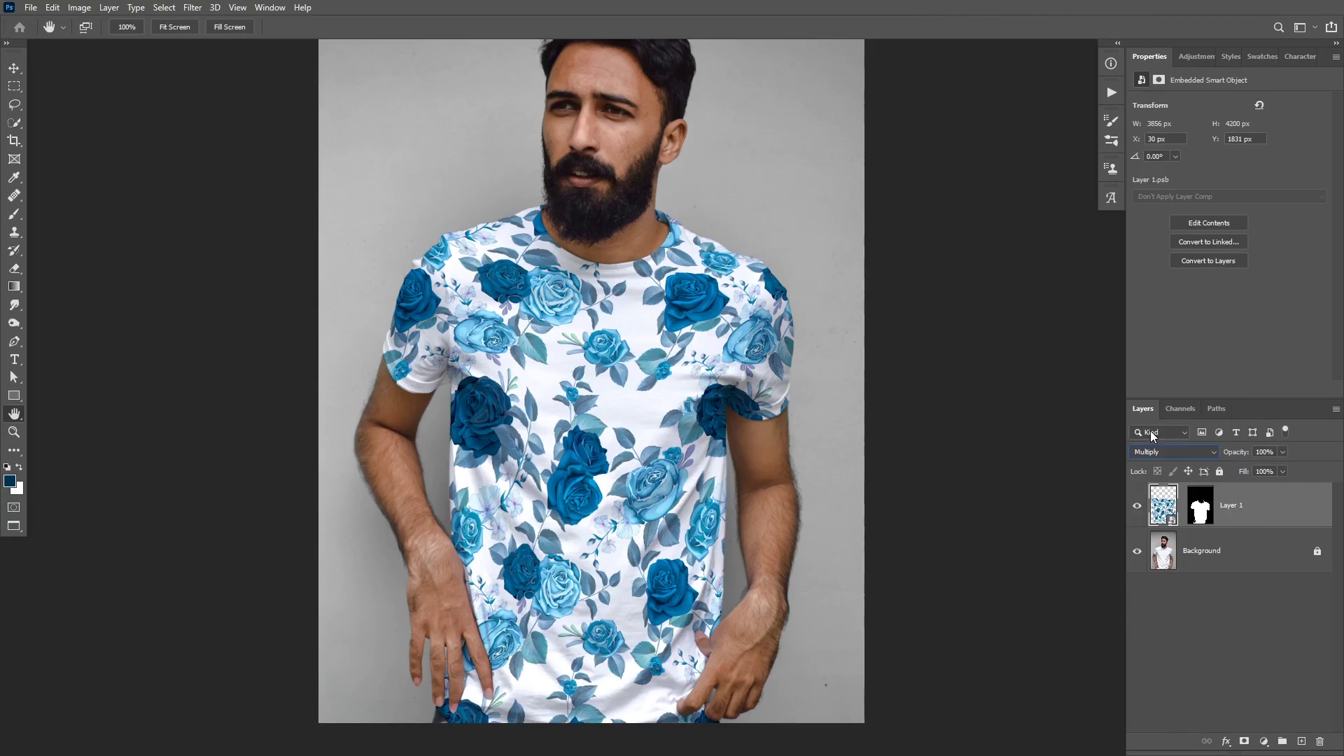
click(1154, 433)
Duplicate the Background layer above Layer 1, desaturate the copy, set it to Multiply and compare the image with and without it.
click(1242, 558)
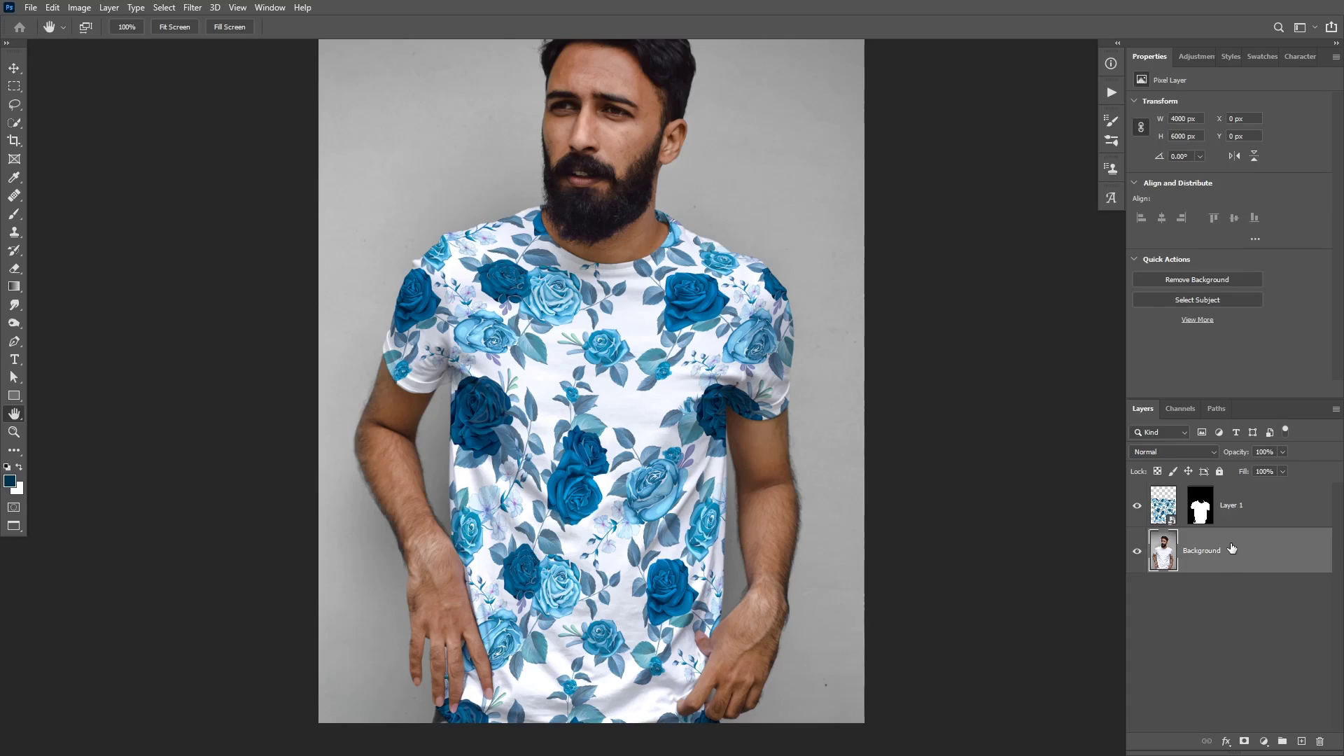
drag(1233, 553, 1249, 496)
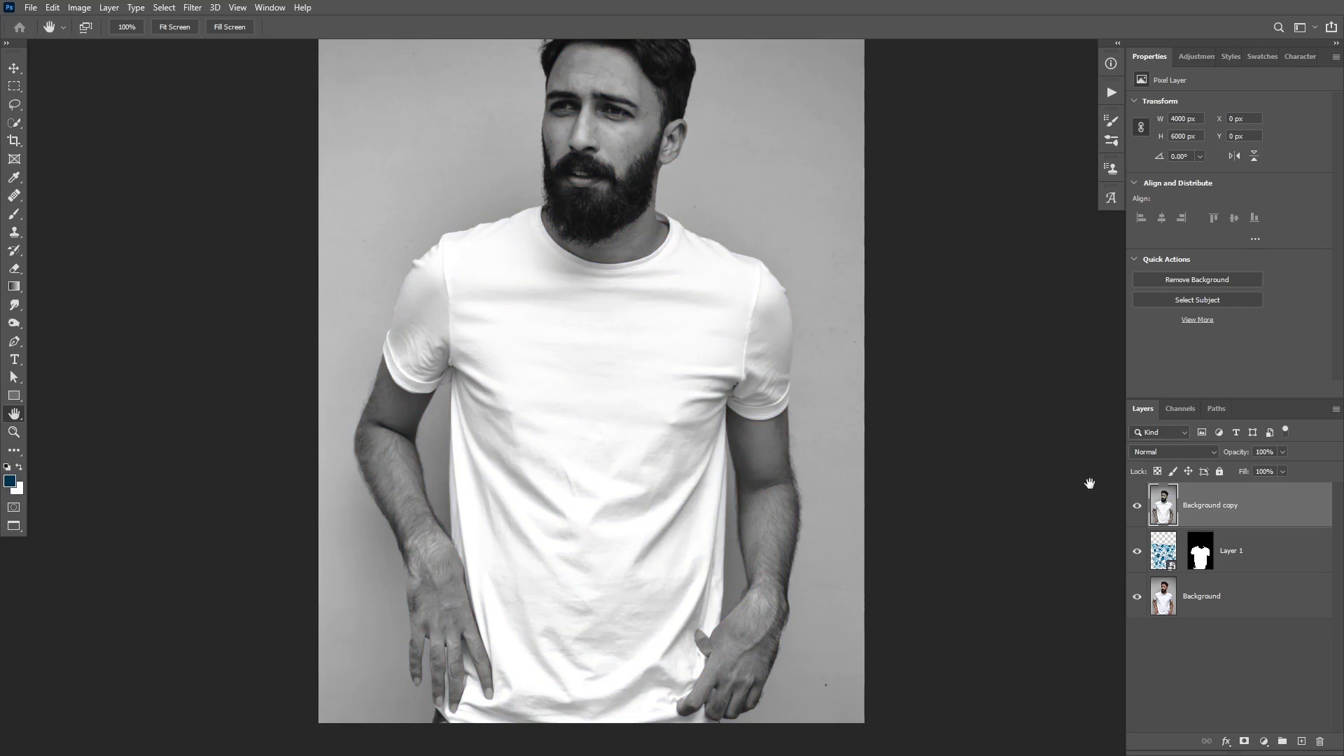
click(1166, 454)
click(1153, 436)
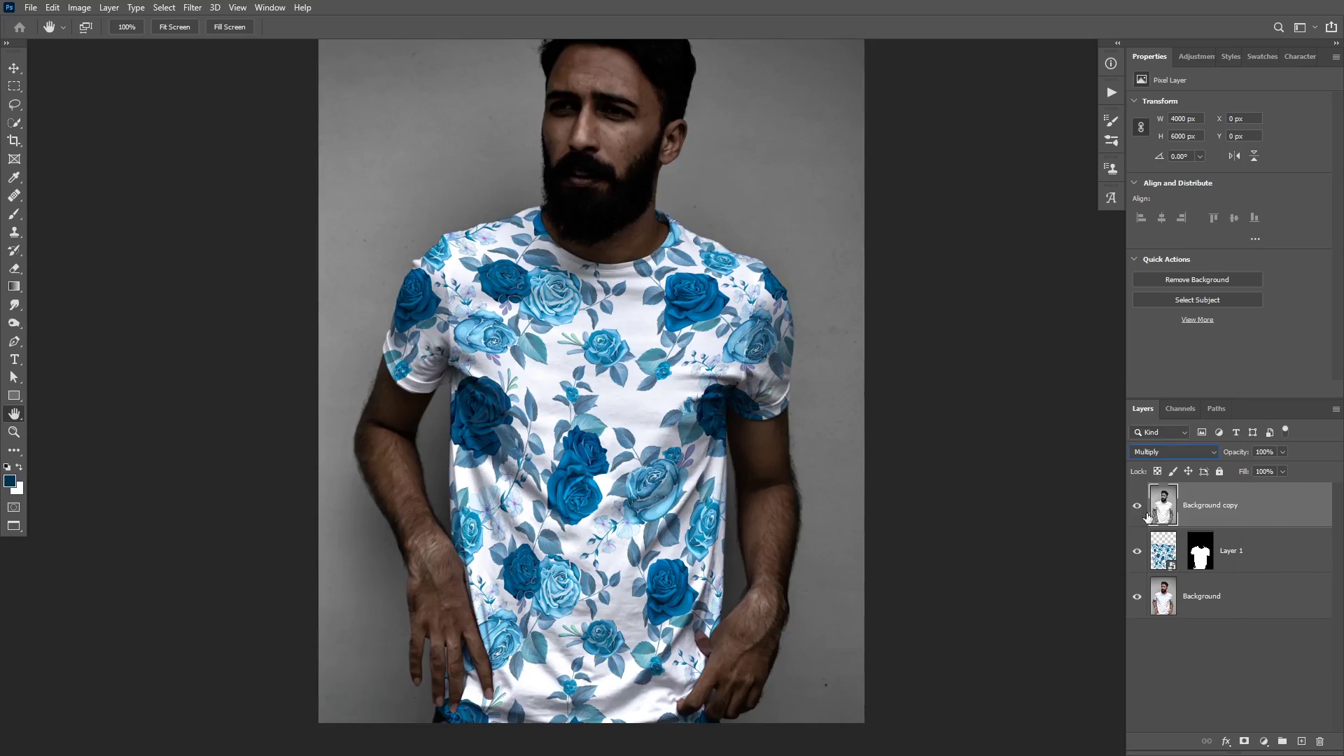
click(1137, 506)
click(1136, 506)
Put Background copy into a group and copy Layer 1's T-shirt mask onto that group.
key(ctrl+g)
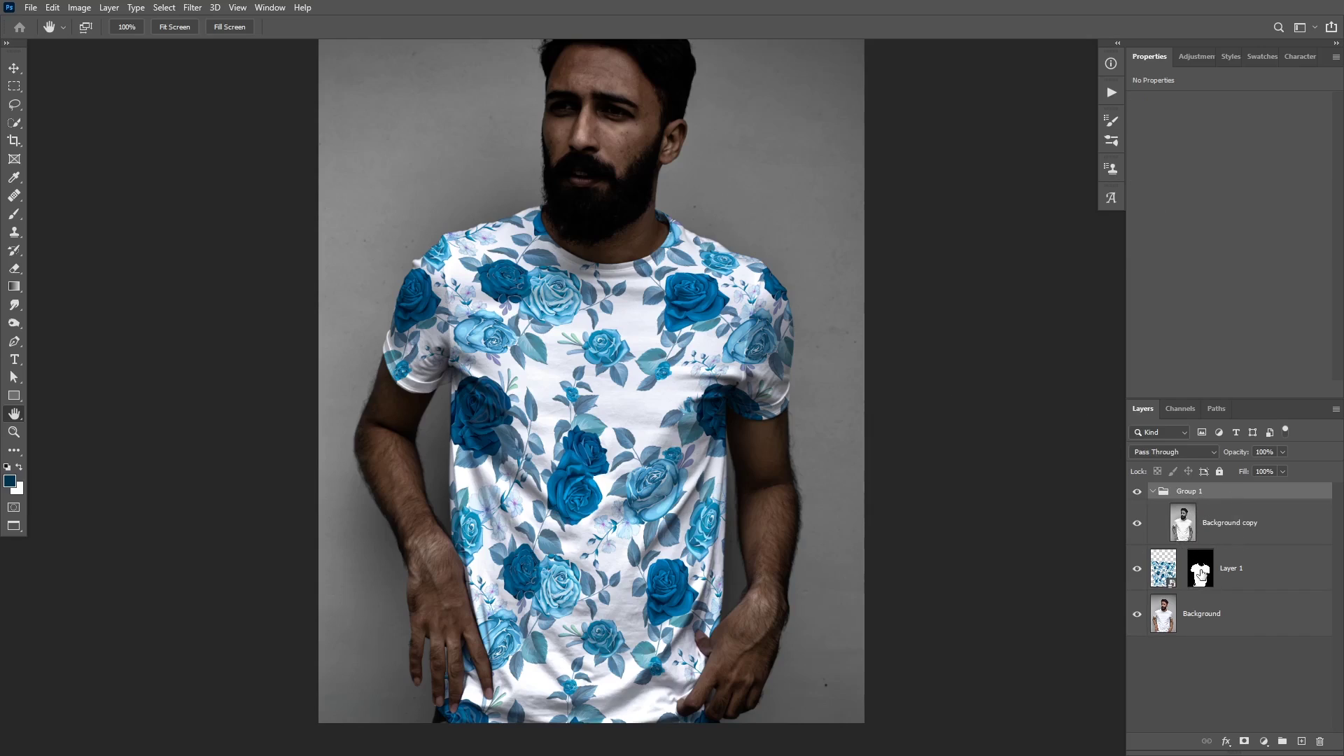
click(1201, 572)
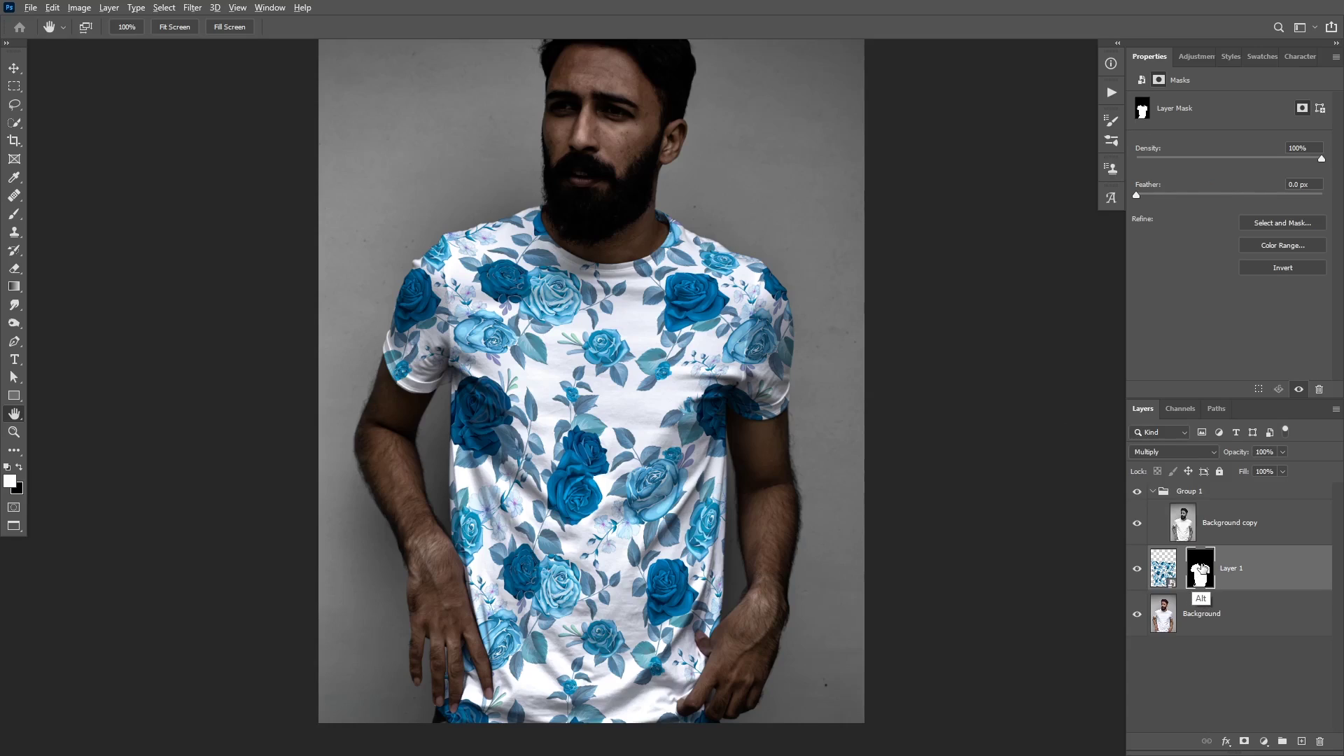
drag(1201, 568, 1196, 495)
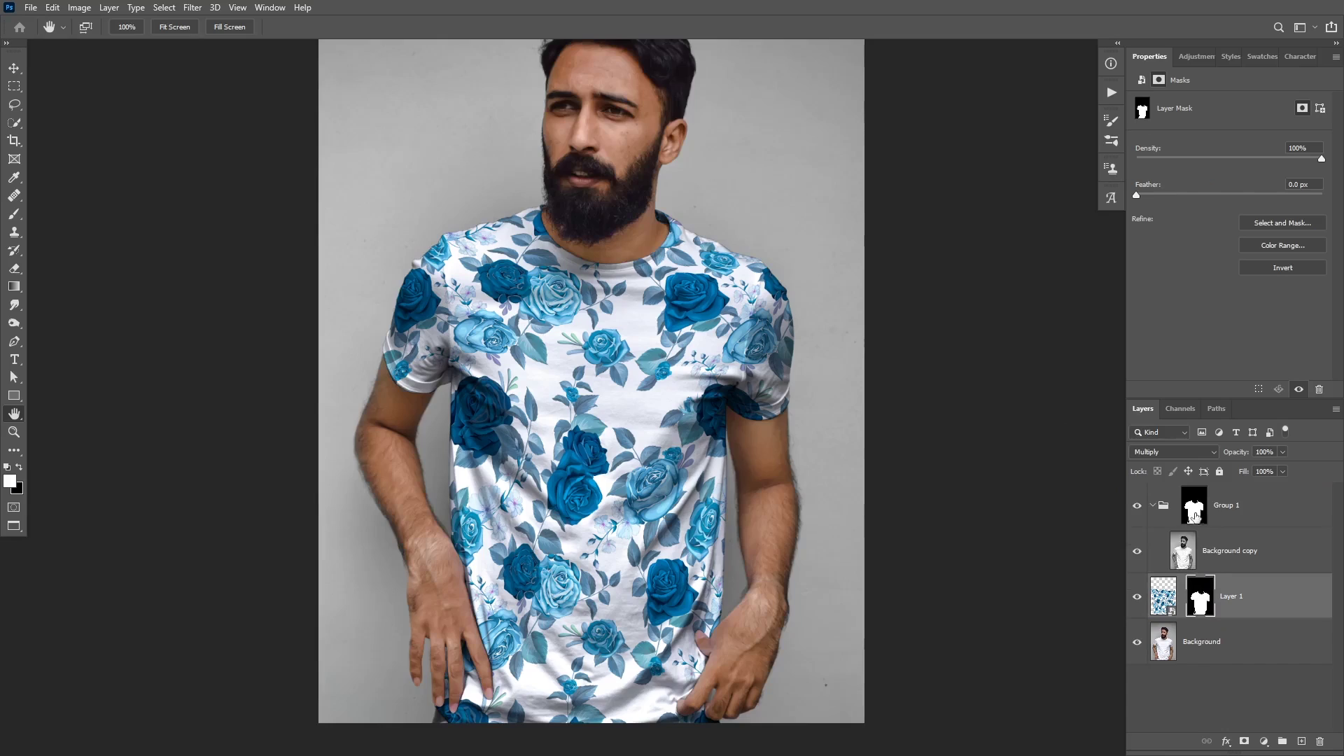
Duplicate Background copy inside the group and set the duplicate's blend mode to Screen.
click(1218, 558)
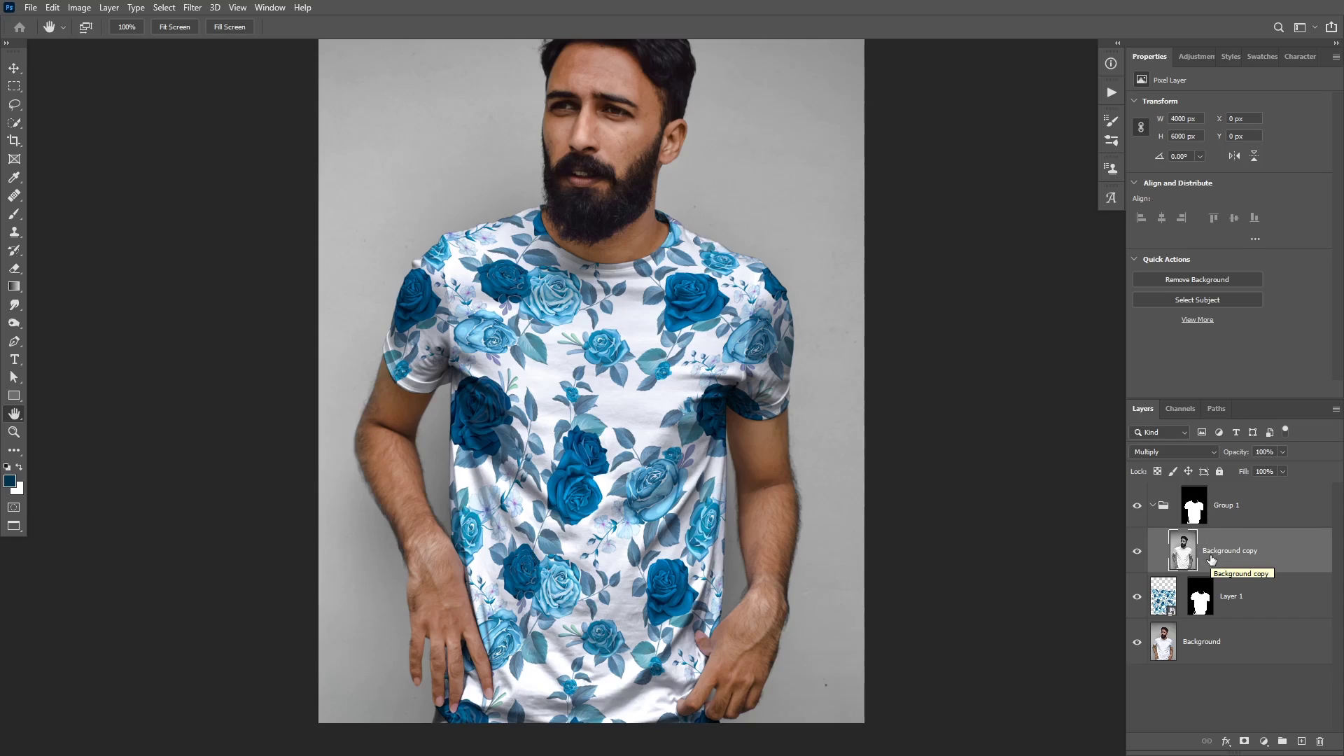
key(ctrl+j)
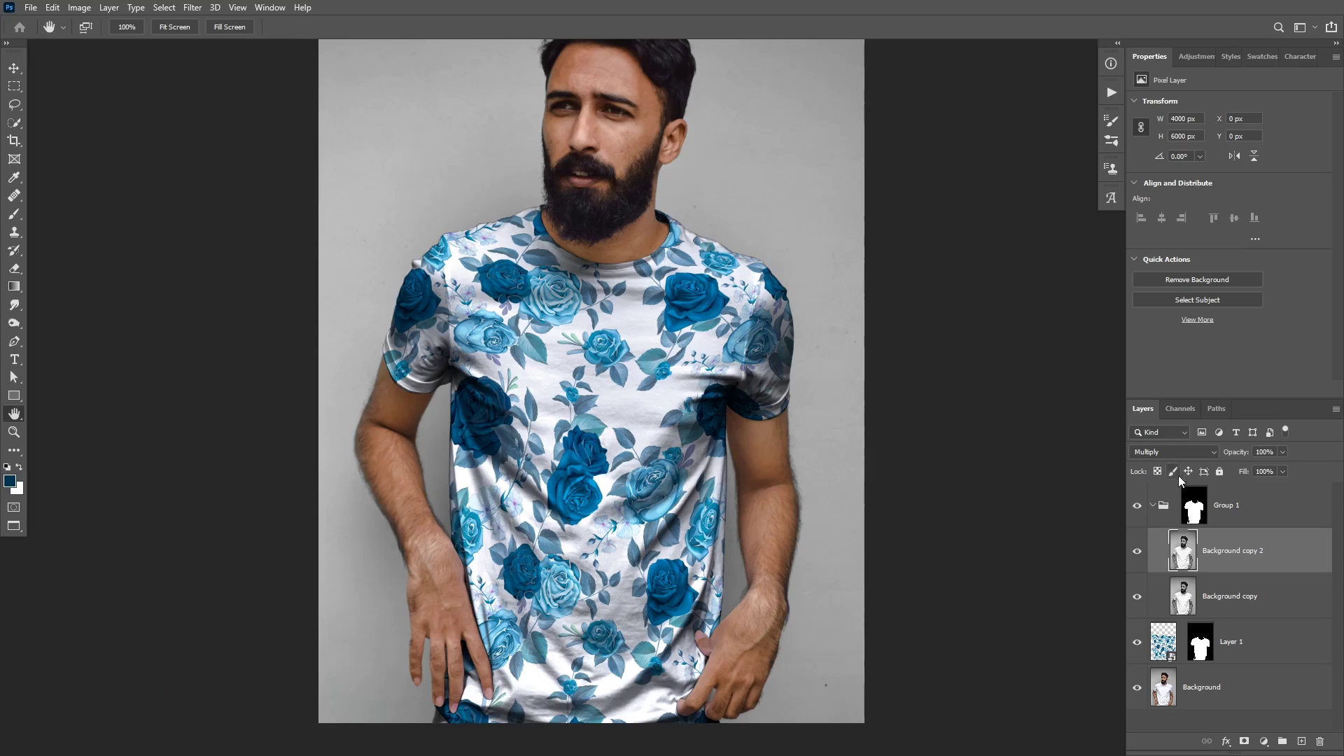
click(1176, 453)
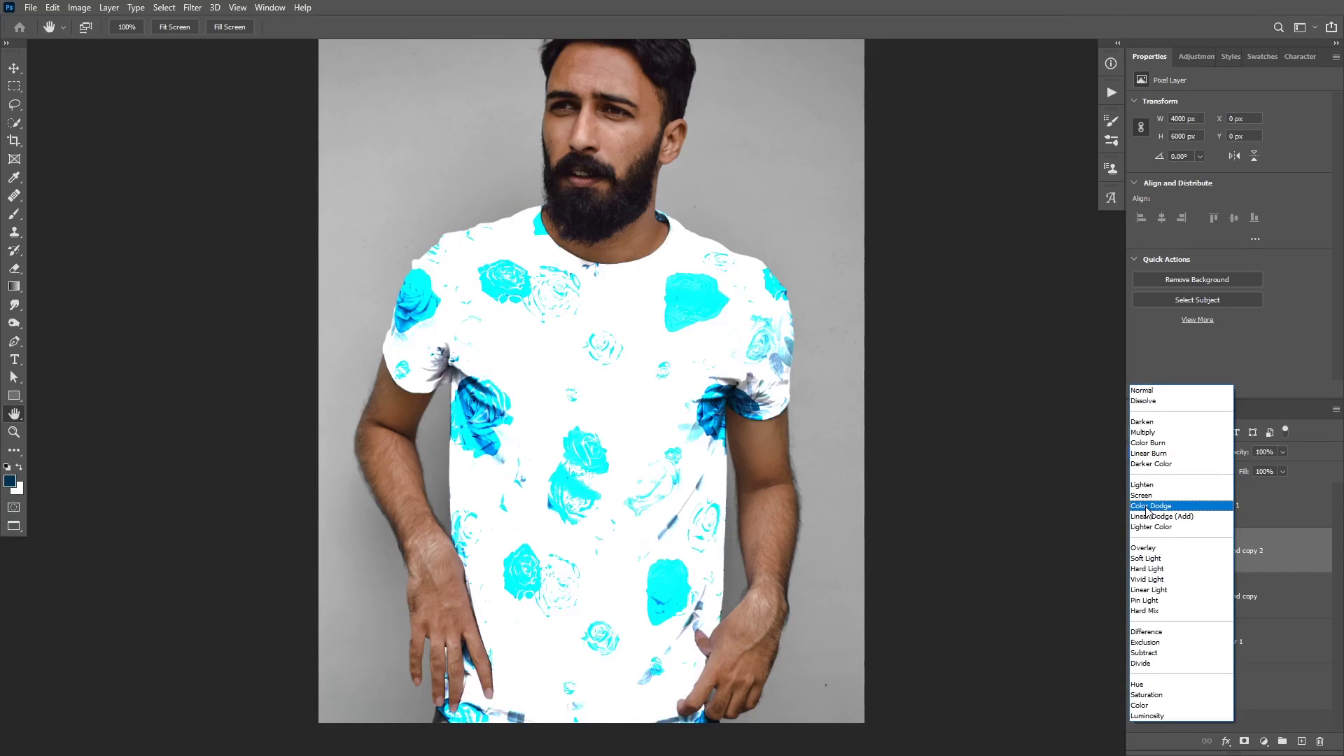
click(1147, 497)
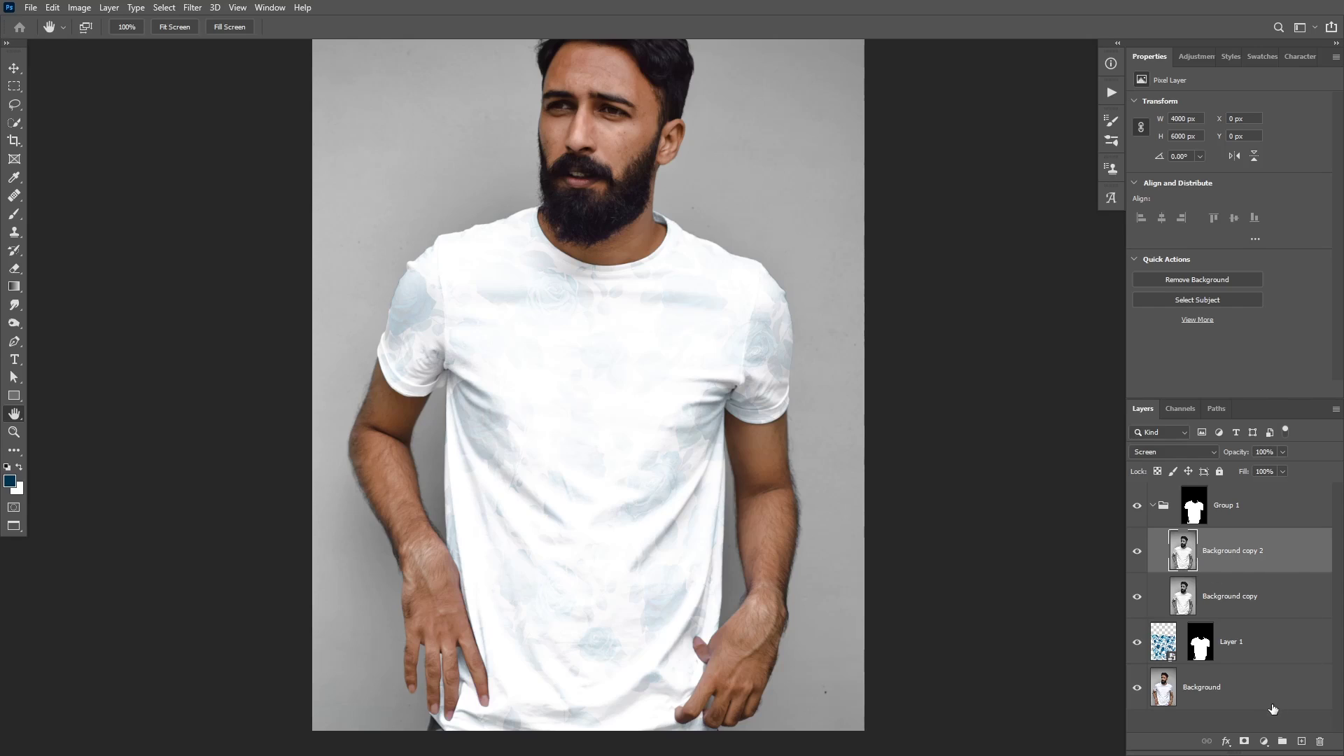
Add a Levels adjustment clipped to Background copy 2, with its shadow input at 172 and midtone at 0.68.
click(1263, 740)
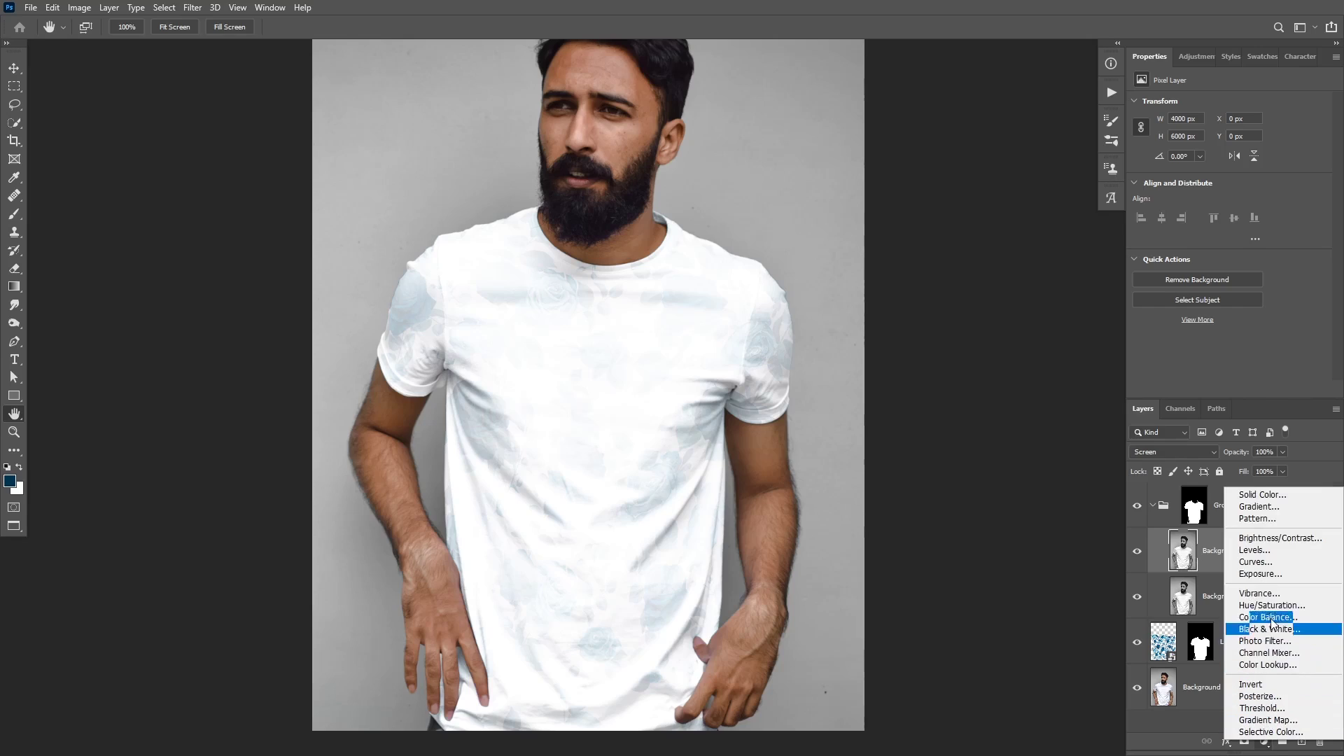
click(1257, 551)
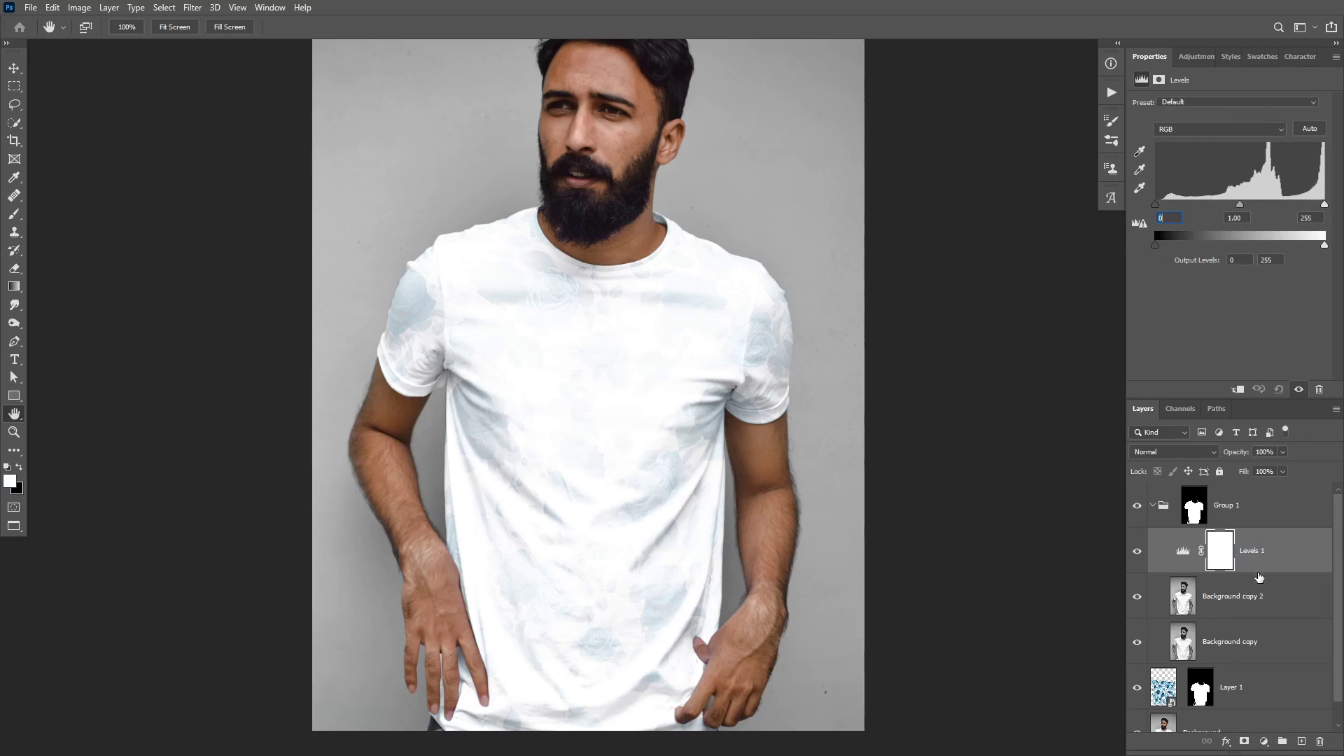
key(alt)
alt+click(1257, 571)
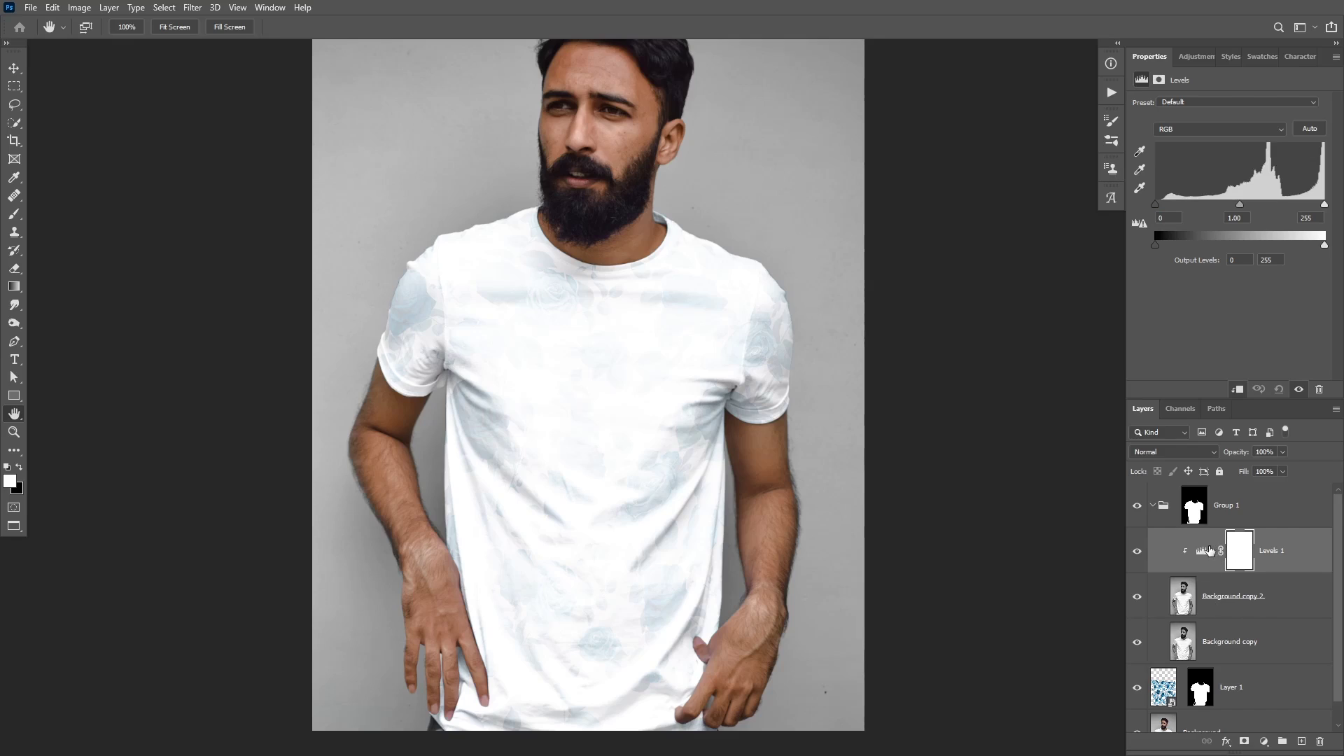
click(1203, 552)
drag(1157, 202, 1295, 204)
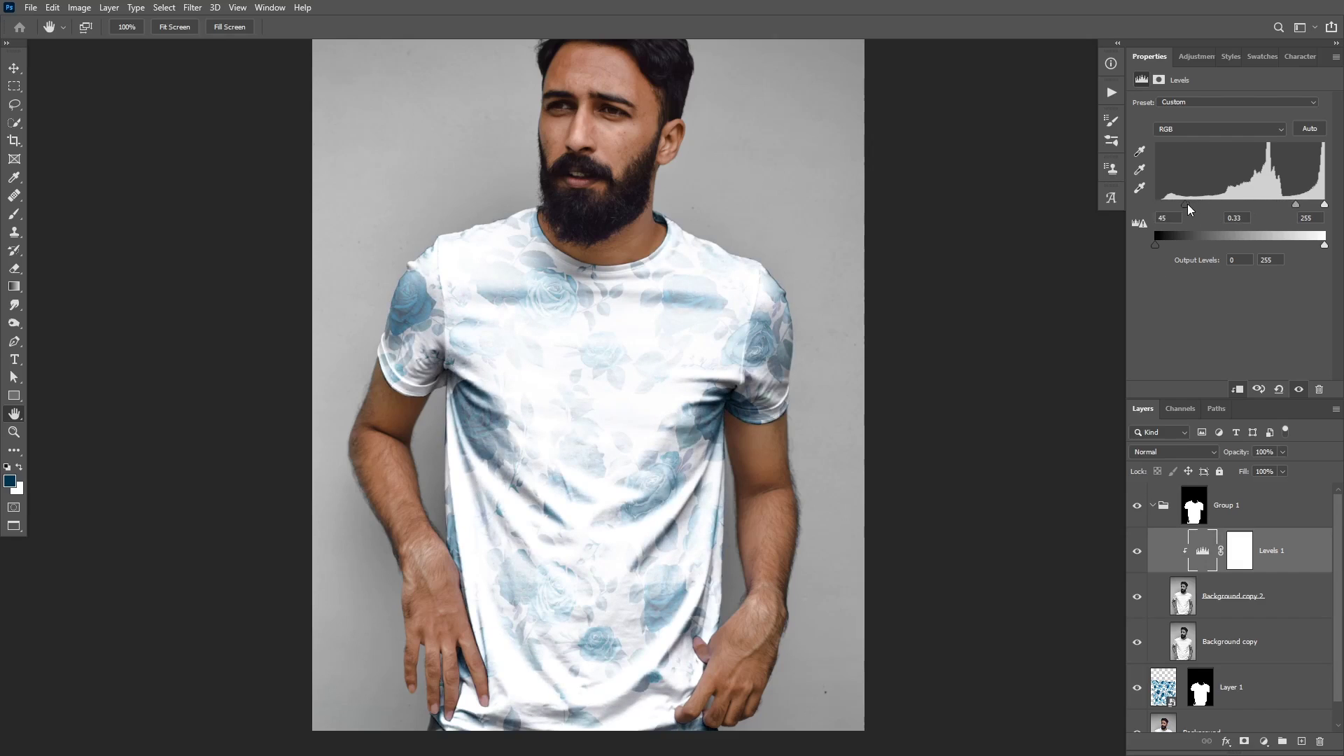
drag(1187, 204, 1305, 206)
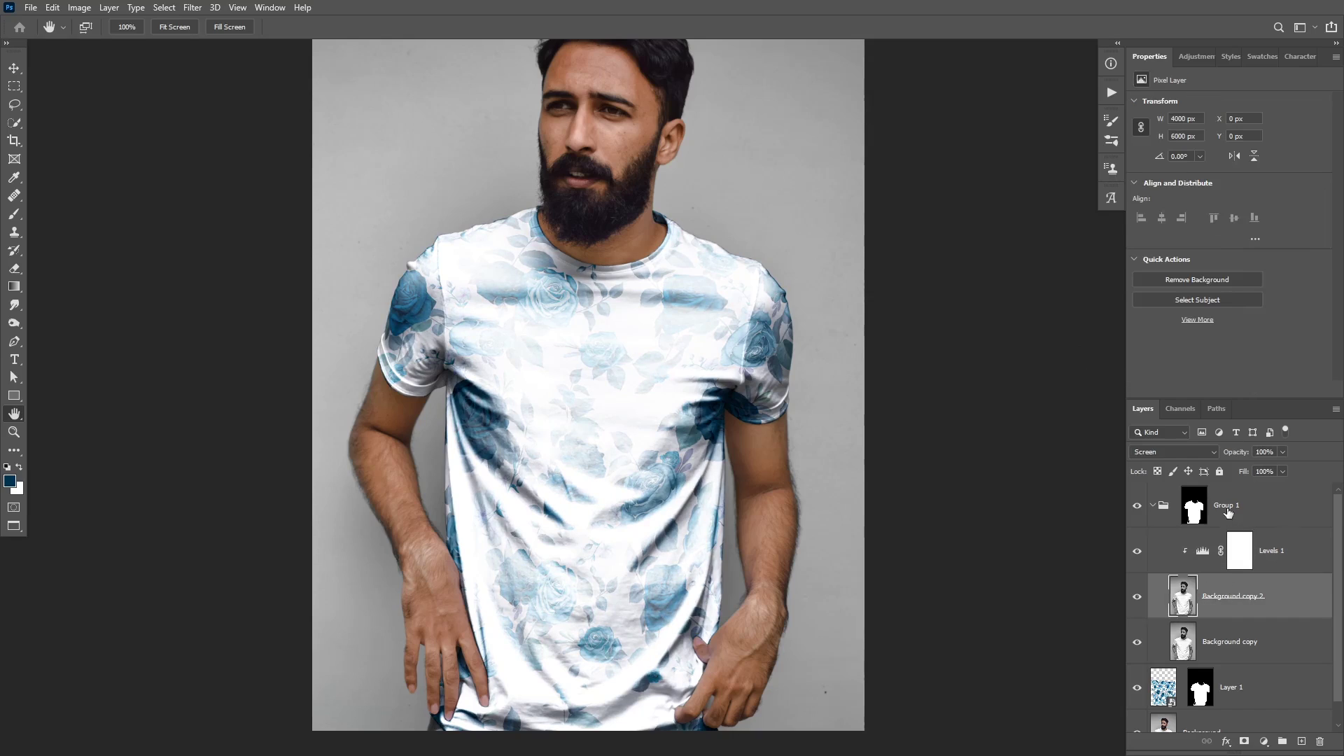
Lower Background copy 2's opacity to 64% and compare the shirt with and without that layer.
drag(1246, 456, 1223, 457)
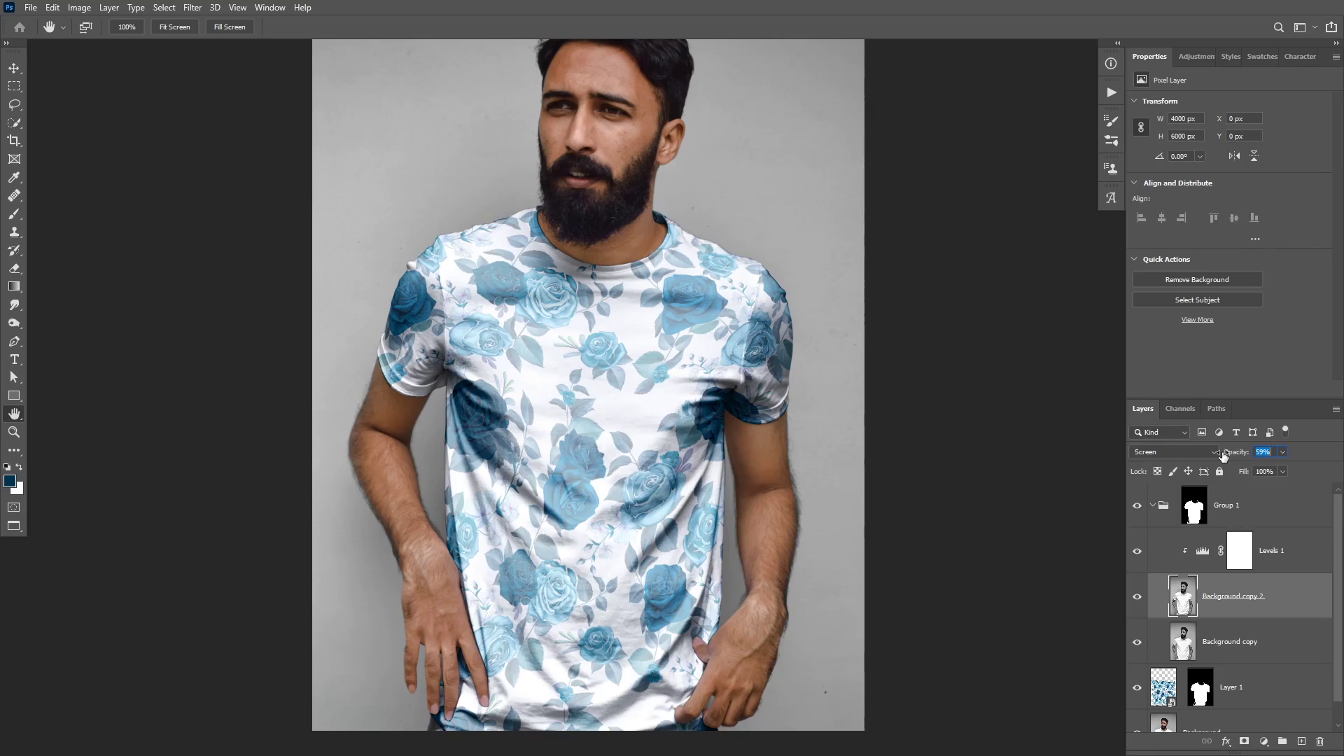
text(64)
key(Return)
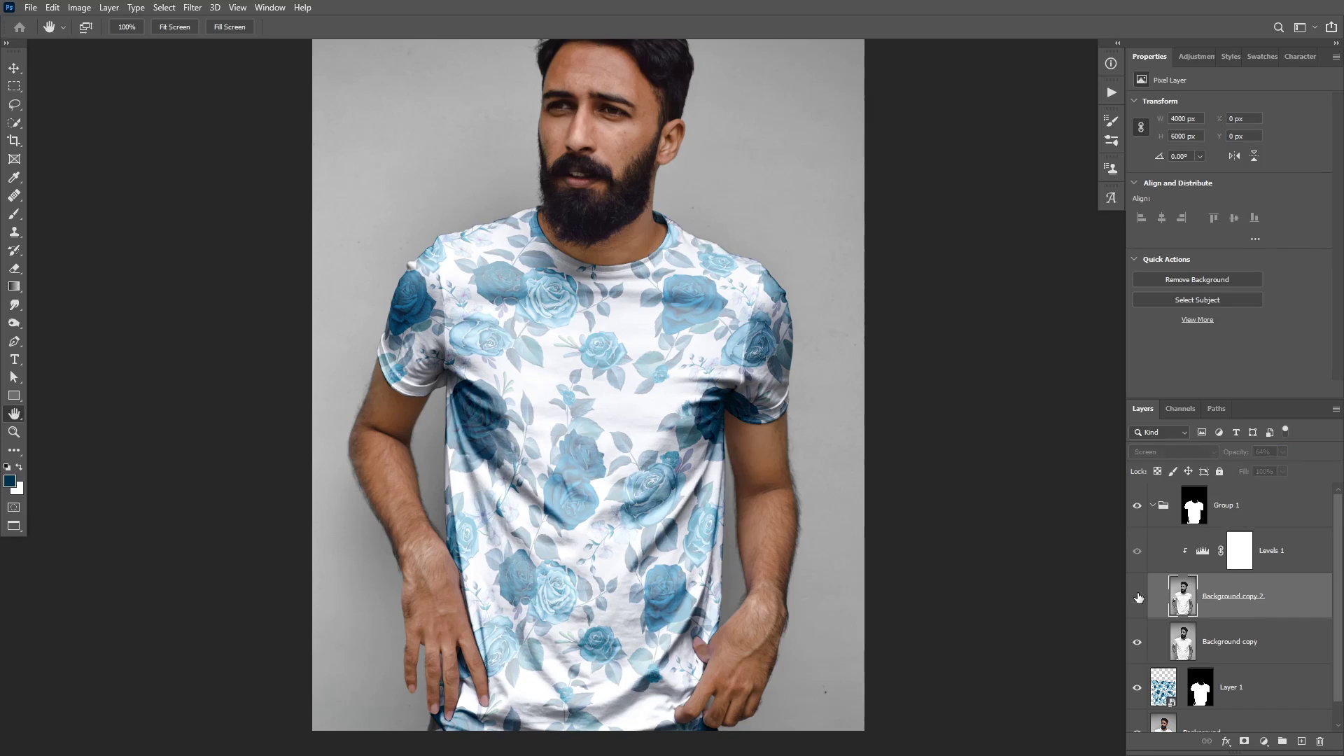
click(1137, 596)
click(1137, 597)
Set Levels 1's shadow input to 207 and midtone to 0.54, and lower Background copy 2's opacity to 42%.
double_click(1201, 551)
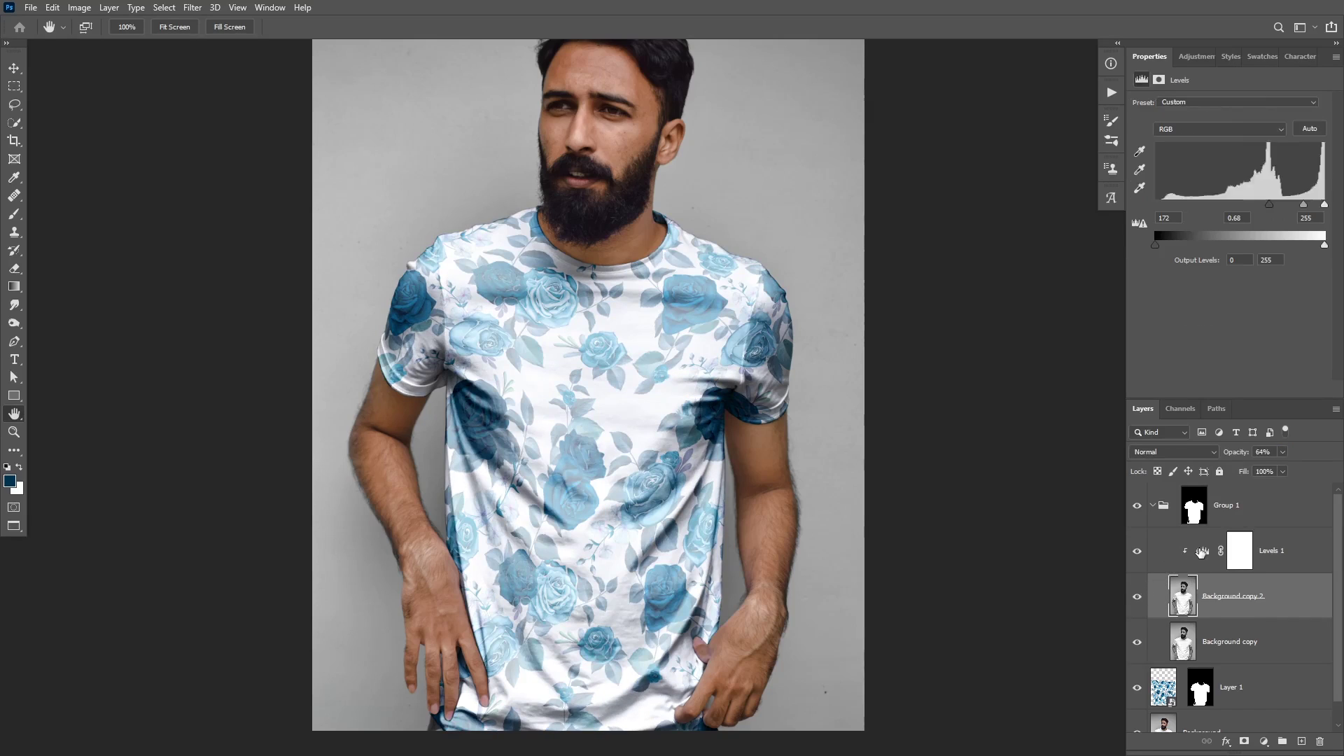
drag(1303, 205, 1292, 205)
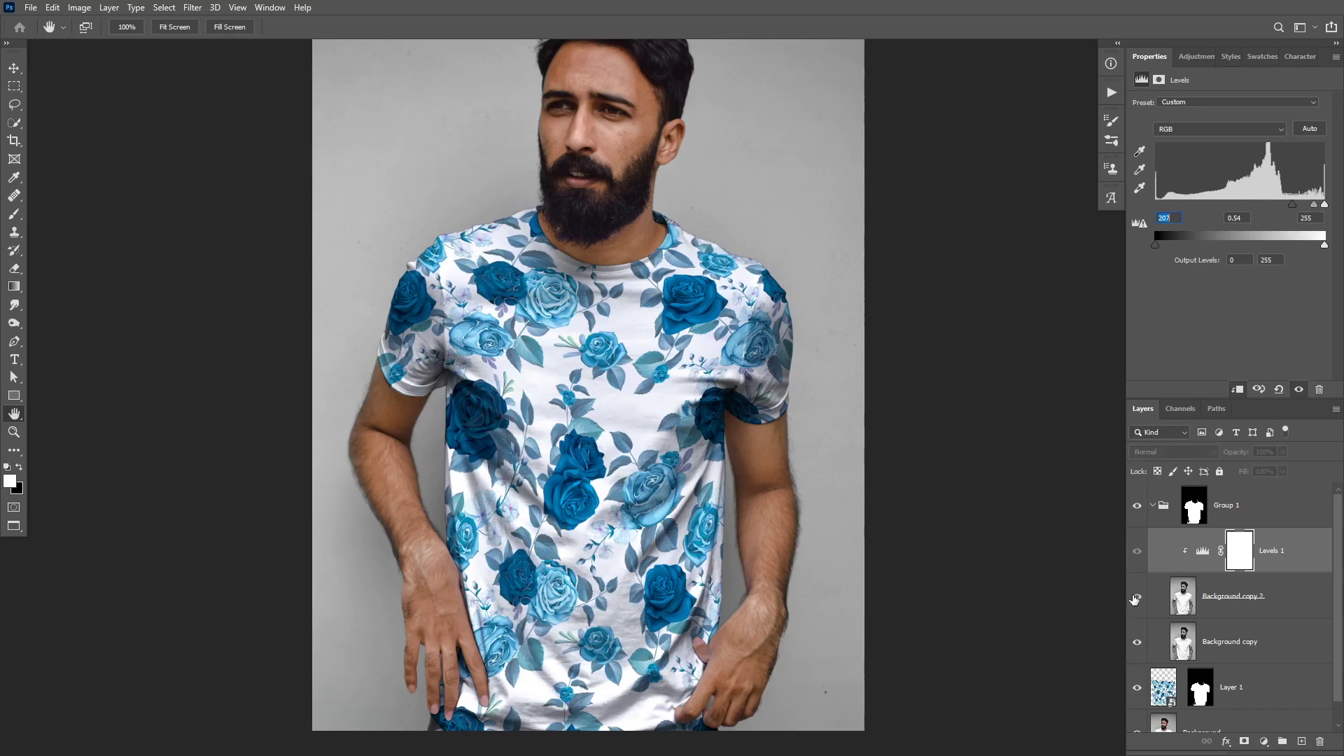
click(1236, 595)
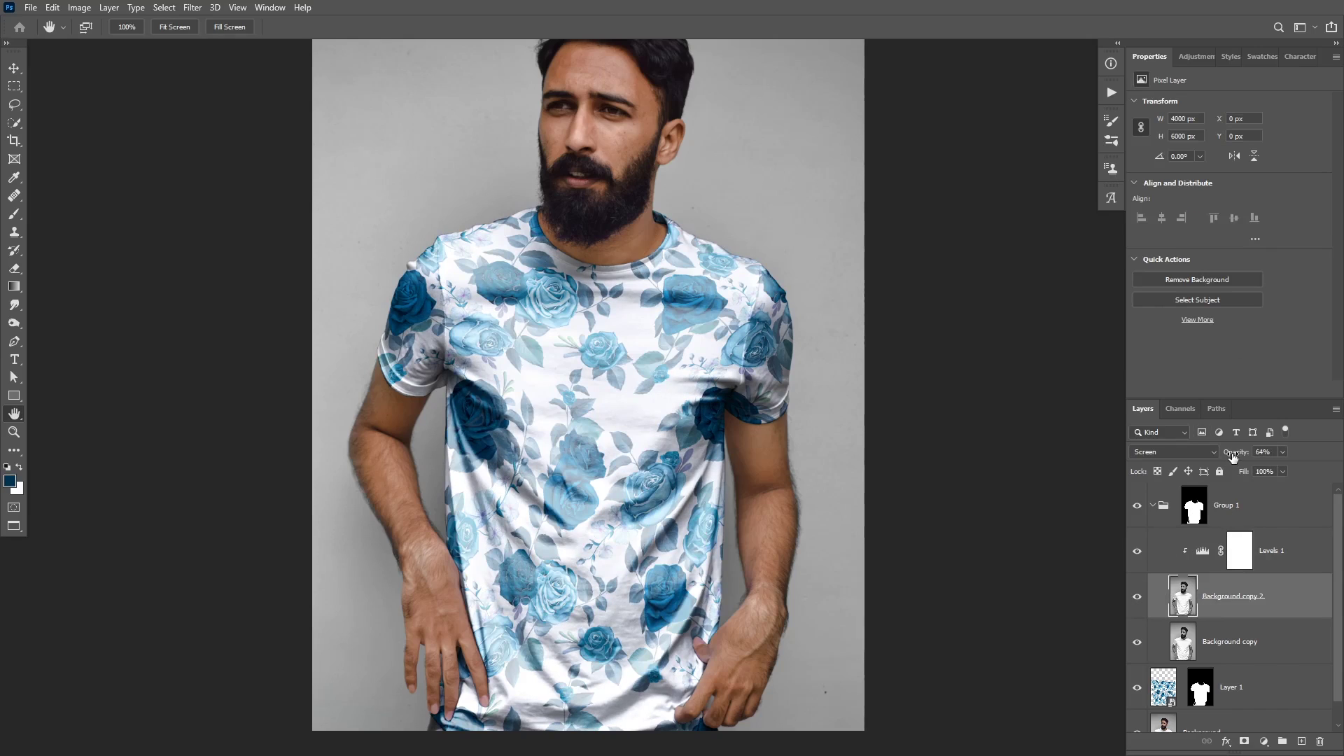
drag(1231, 457, 1222, 456)
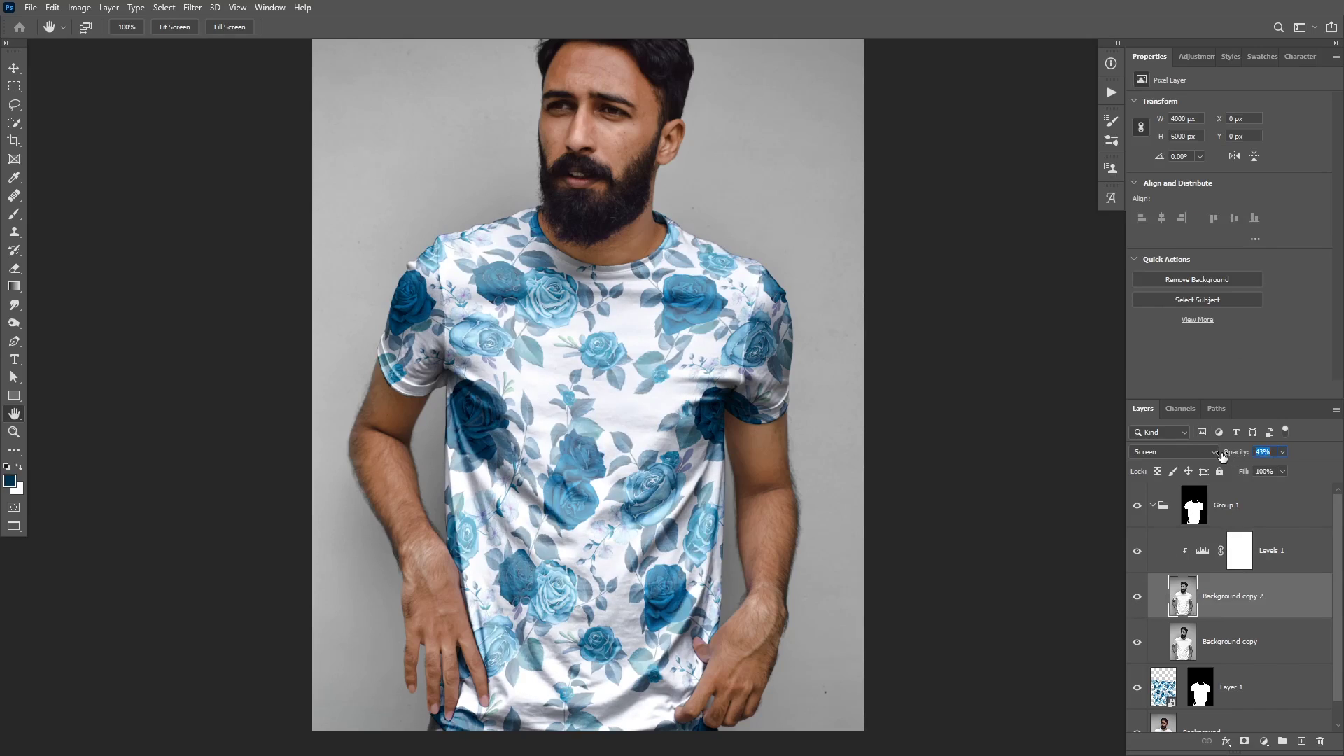
click(1139, 595)
click(1137, 597)
Soften the rose pattern on Layer 1 with a Gaussian Blur of 1.0 pixel radius.
scroll(608, 354, up, 5)
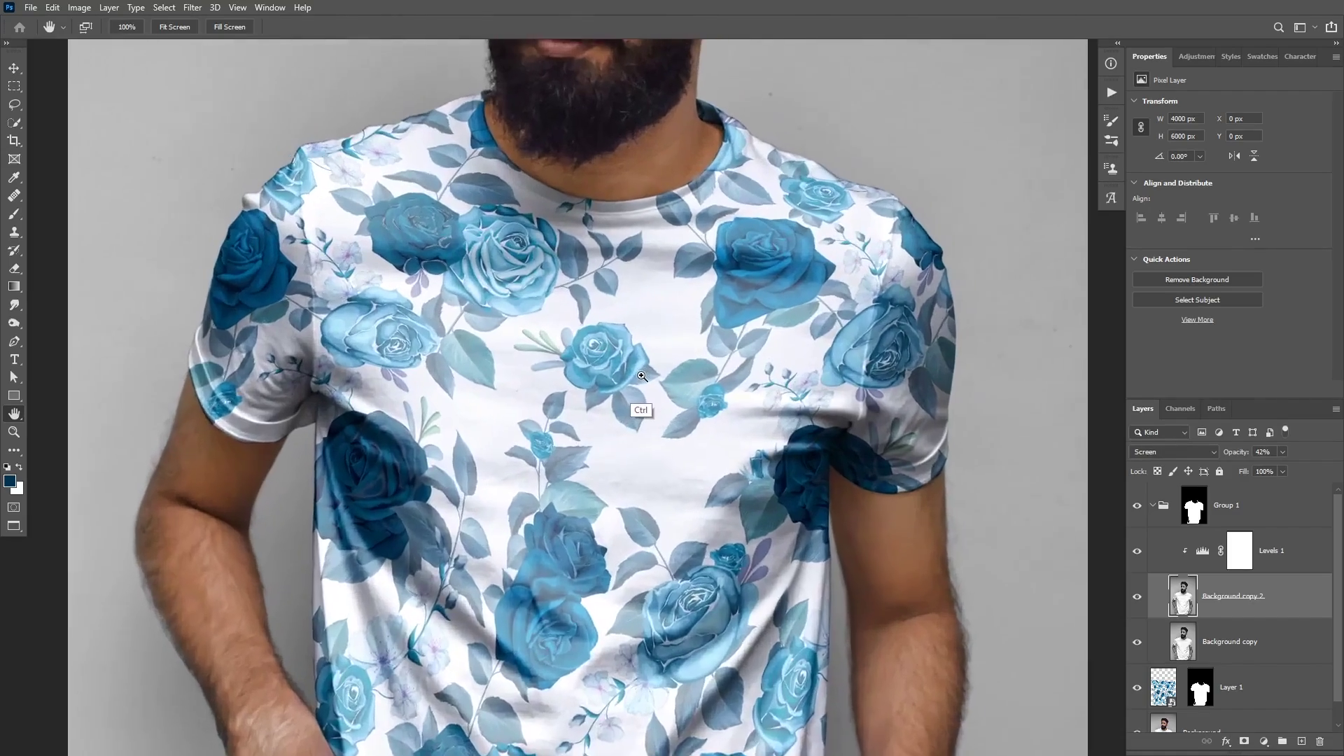
drag(608, 355, 662, 420)
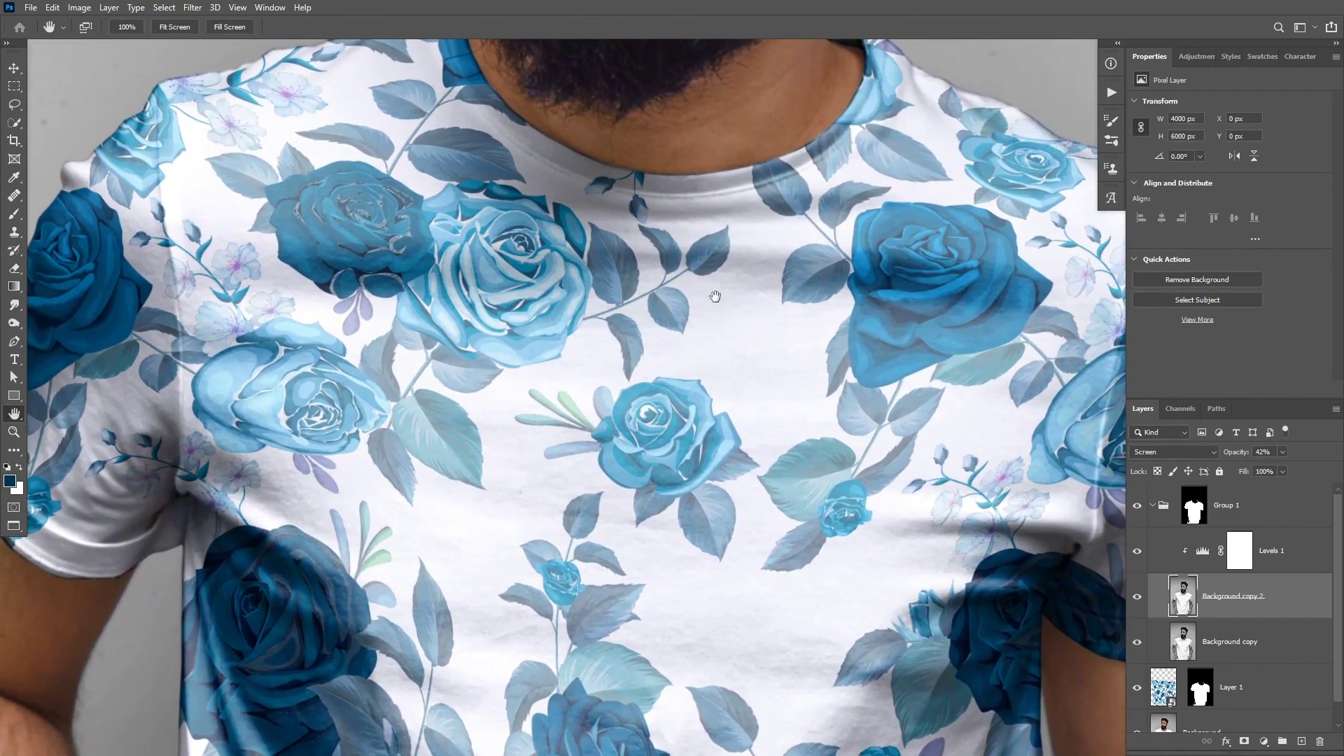
drag(714, 235, 662, 420)
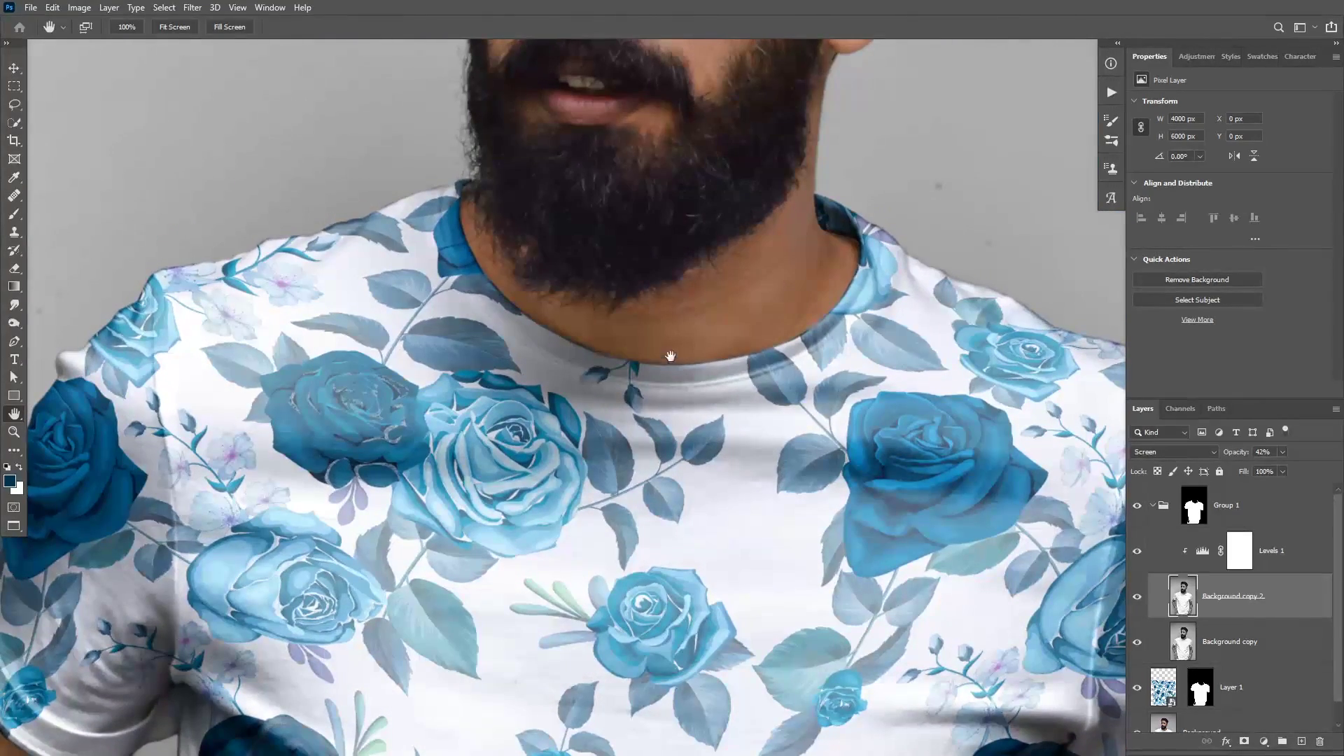
drag(635, 202, 664, 63)
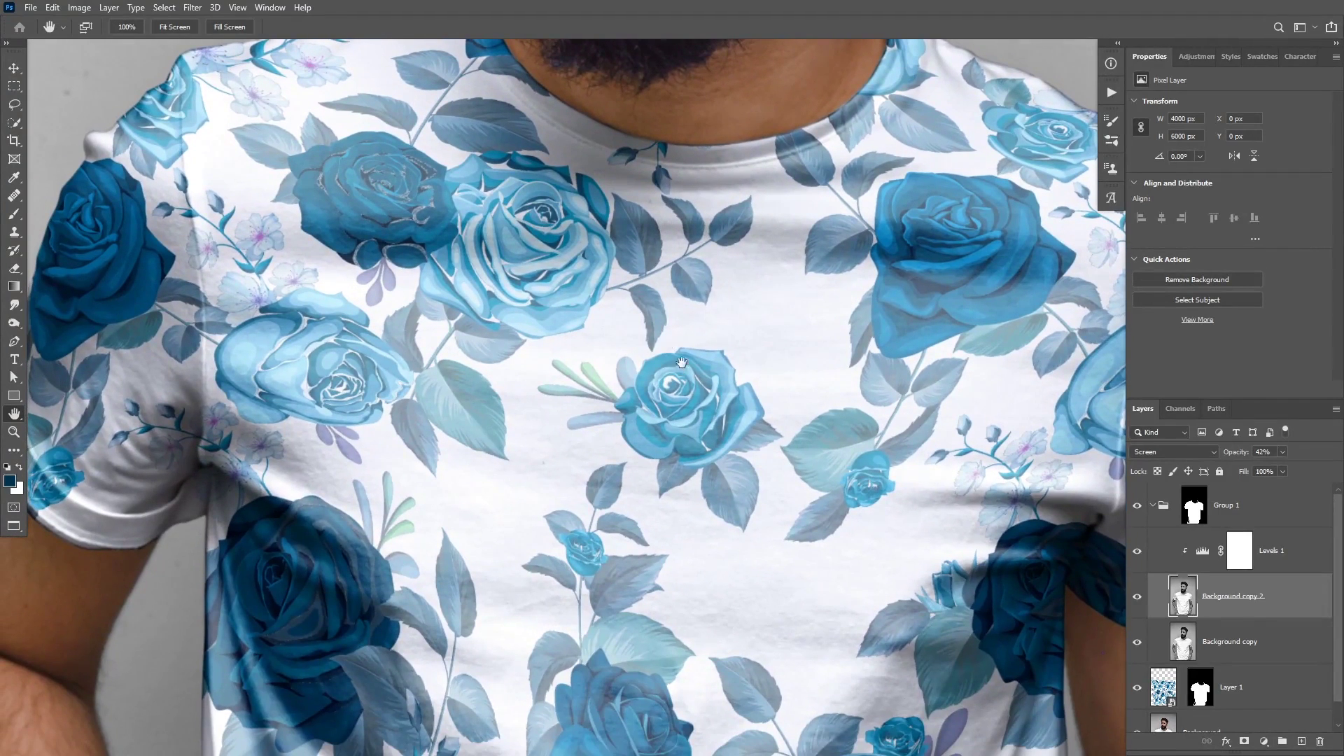
drag(683, 410, 623, 363)
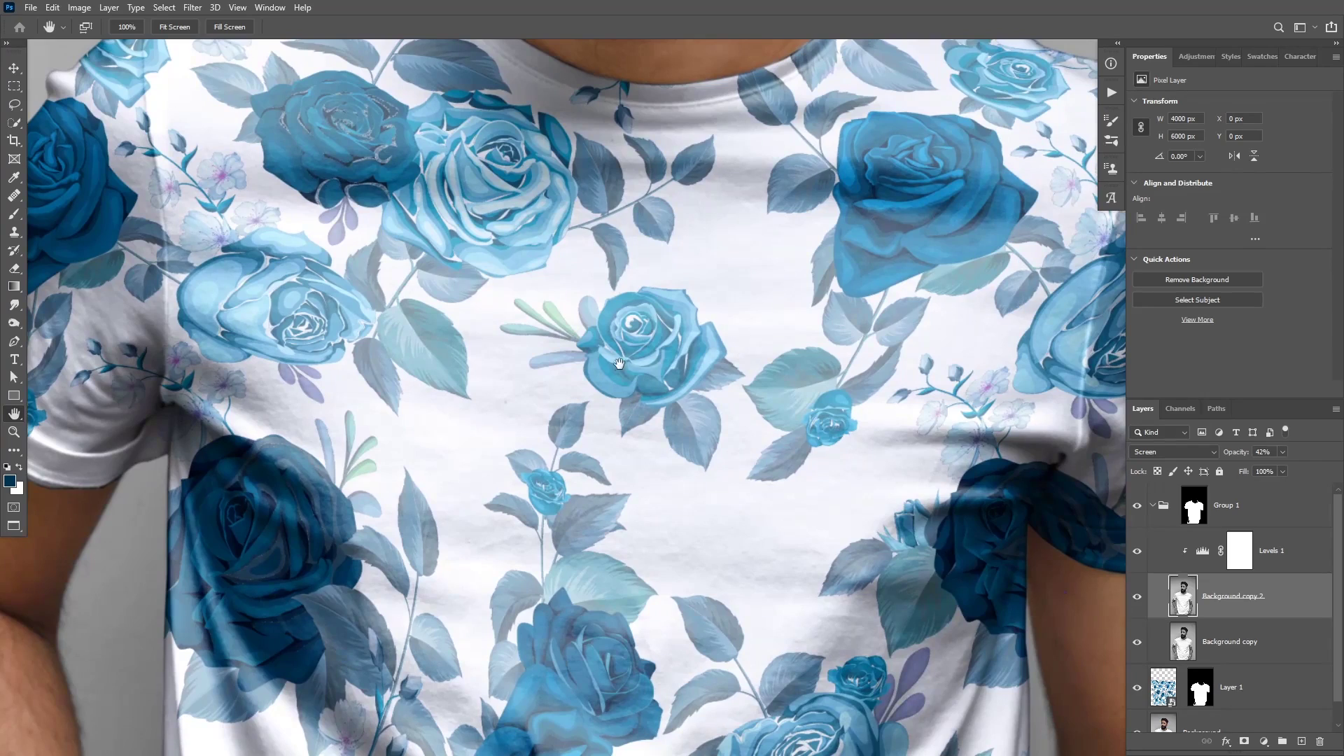
drag(1338, 534, 1339, 558)
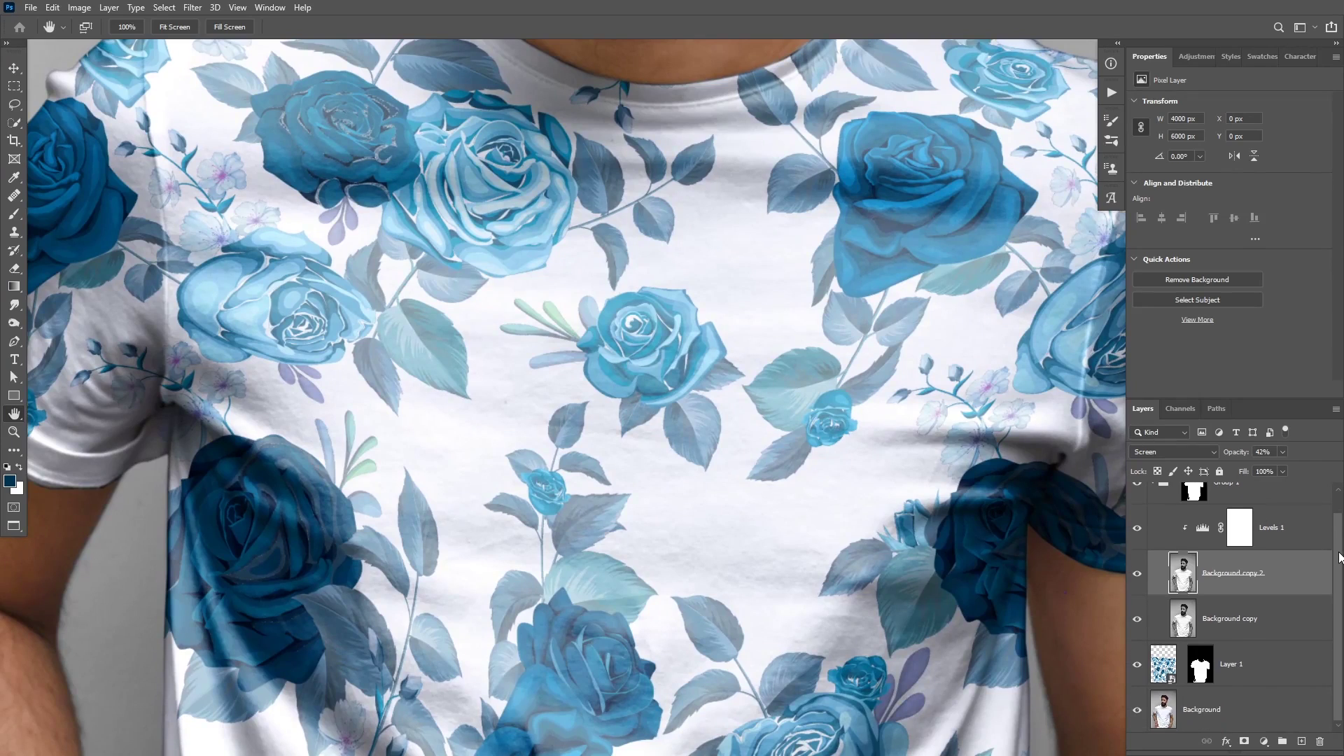
click(1165, 672)
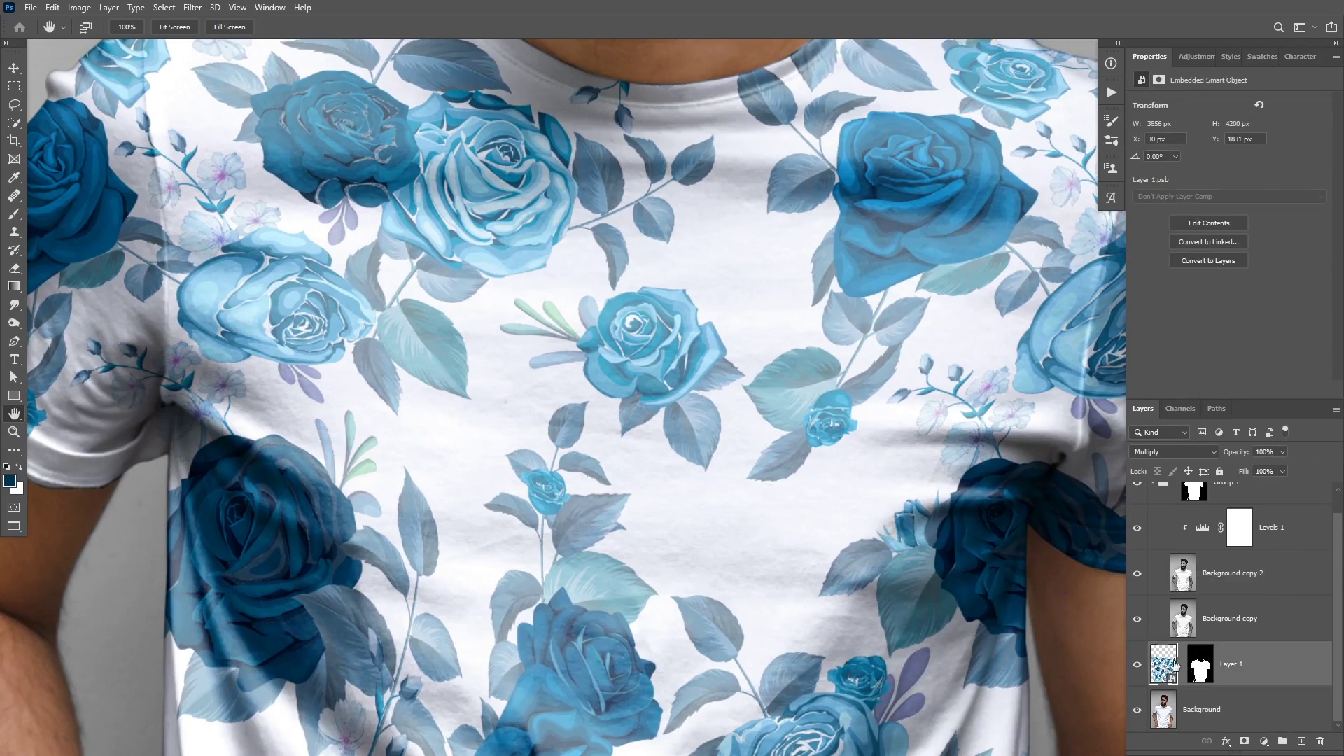
click(189, 9)
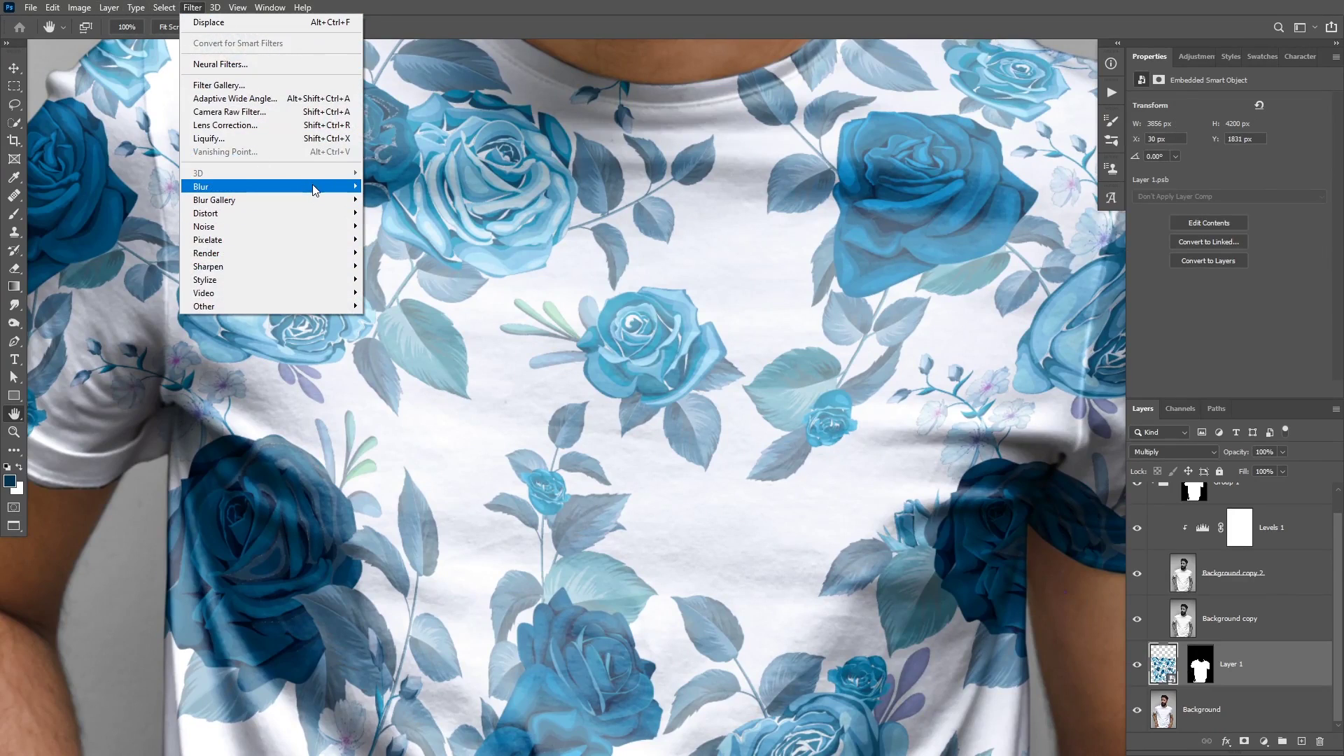
mouse_move(315, 189)
click(401, 239)
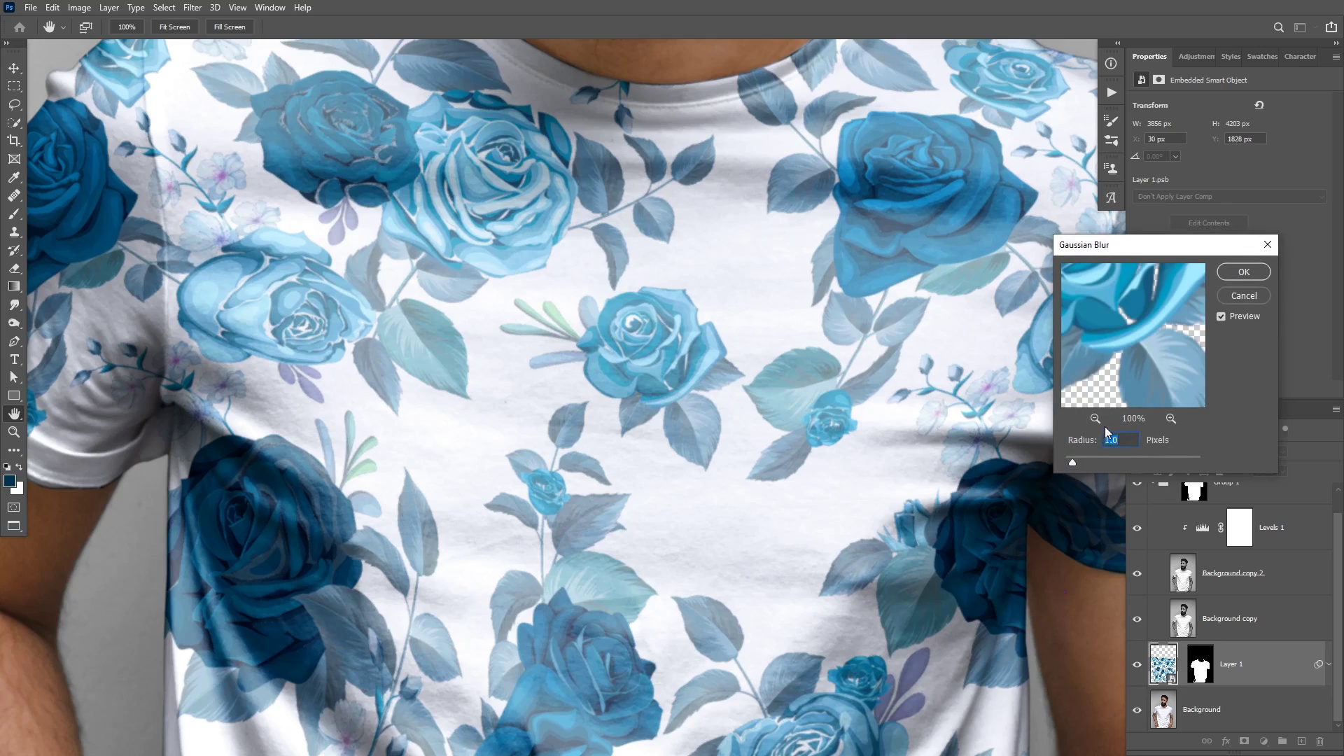
click(1243, 272)
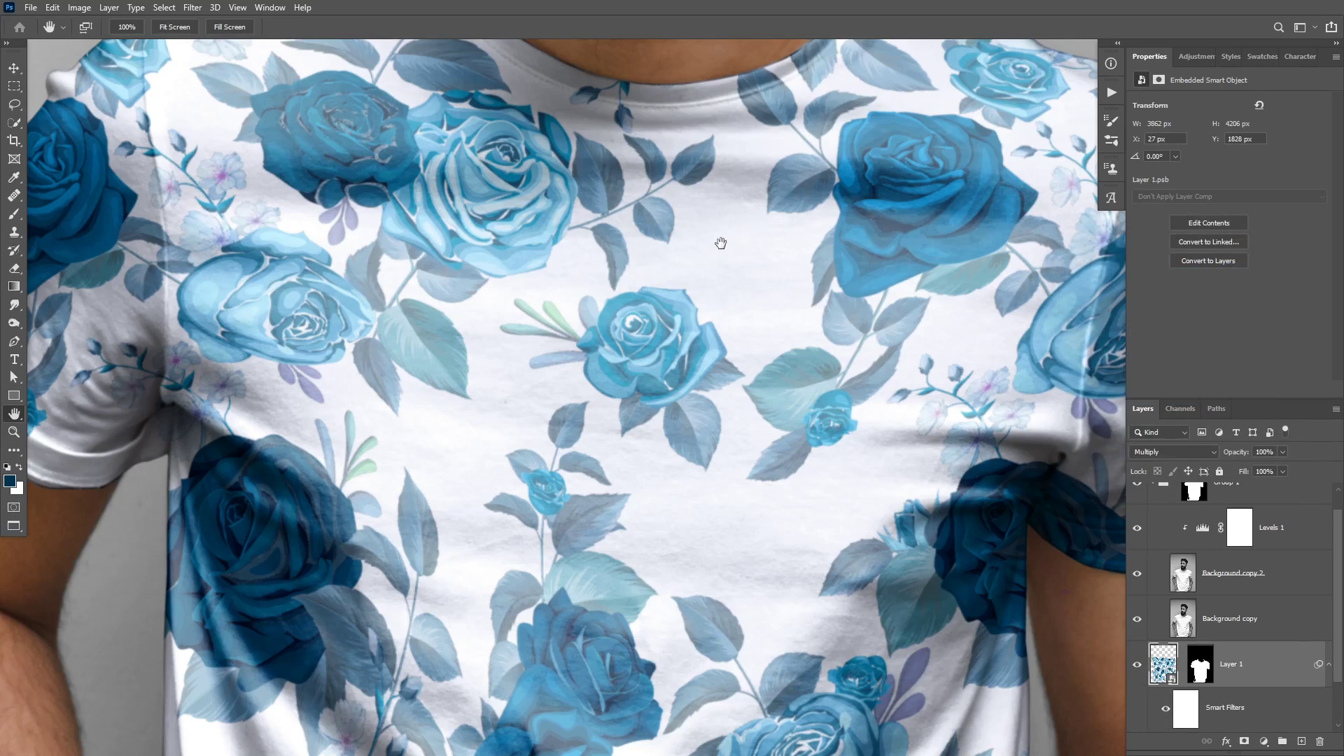
Duplicate the original Background layer to the top of the layer stack, above Group 1, and desaturate the copy.
drag(720, 237, 728, 341)
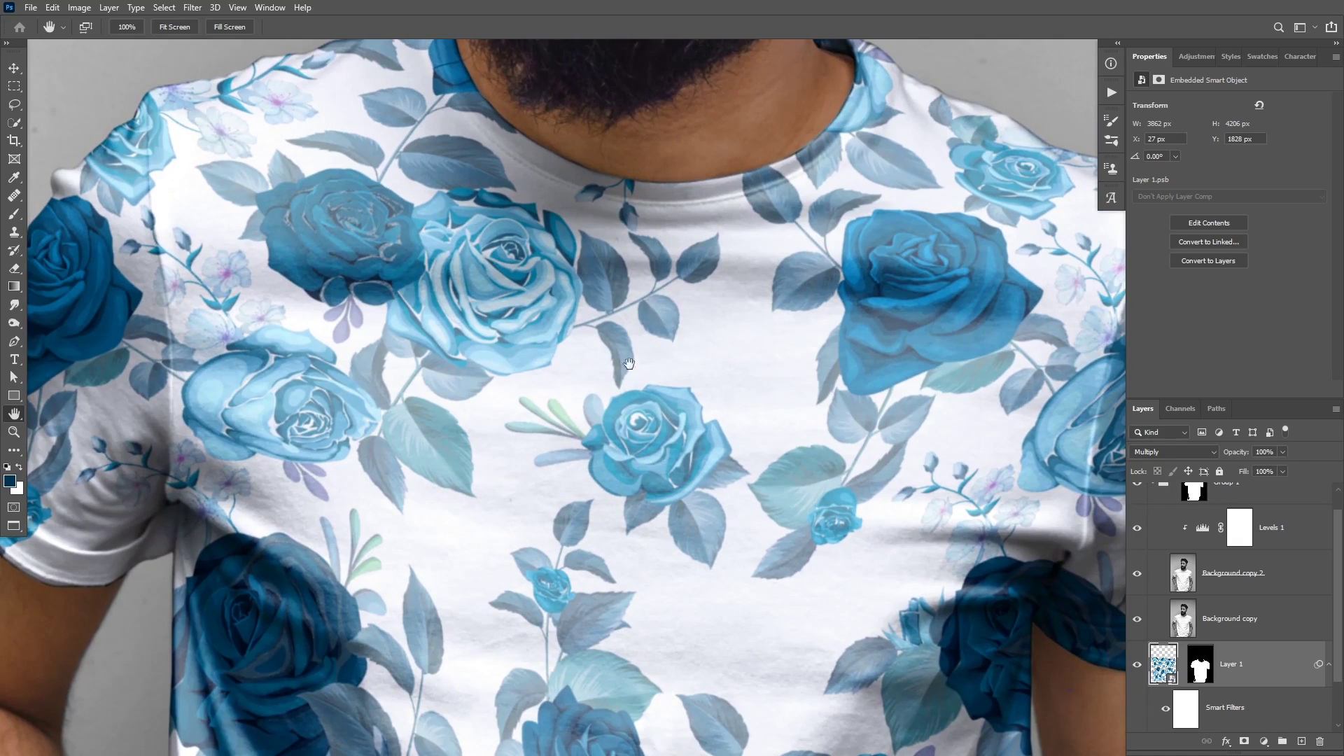
scroll(627, 353, down, 3)
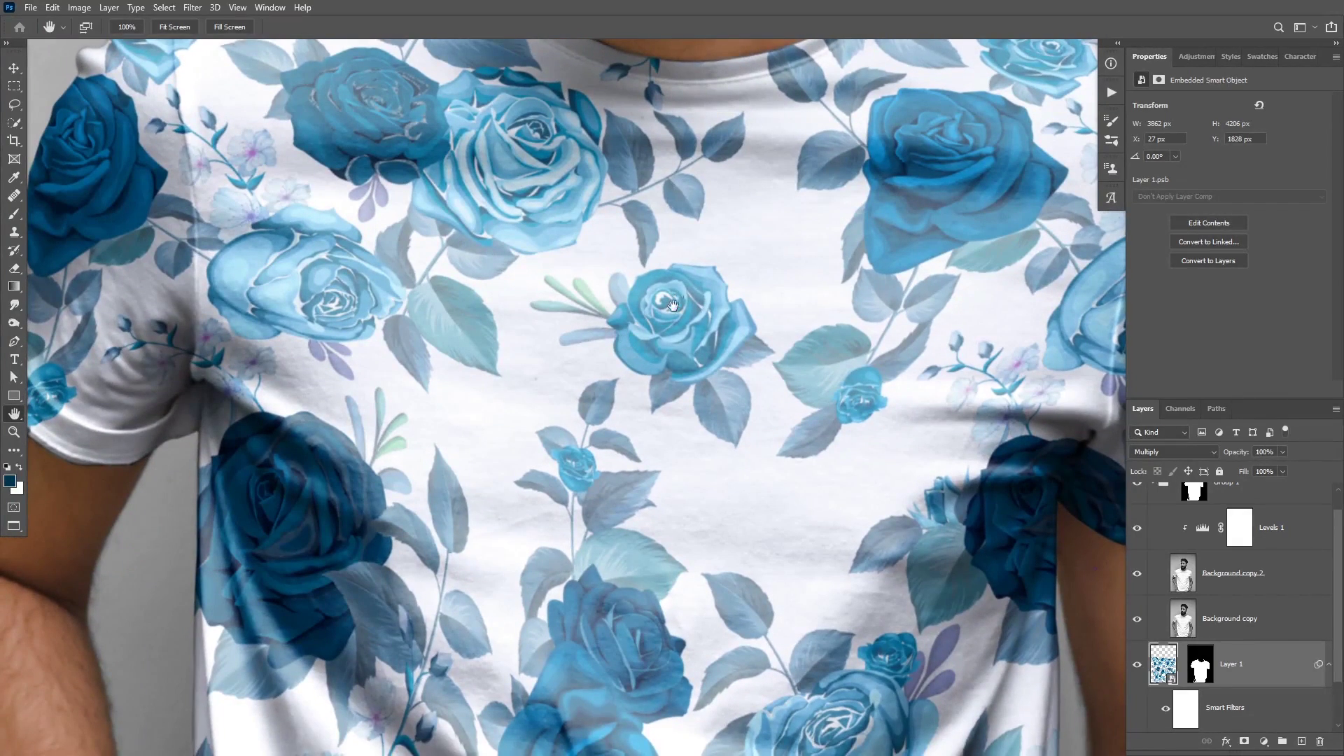
drag(673, 305, 666, 326)
drag(690, 275, 675, 324)
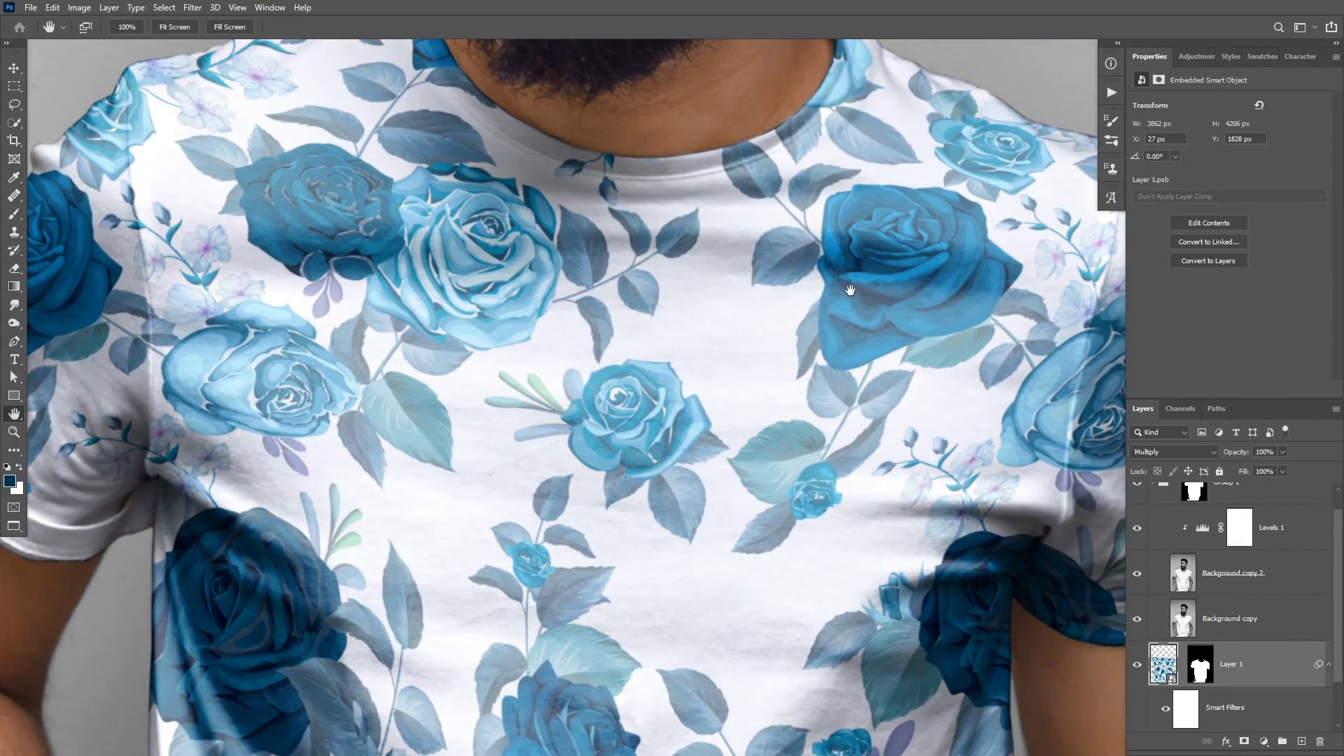
drag(857, 293, 861, 324)
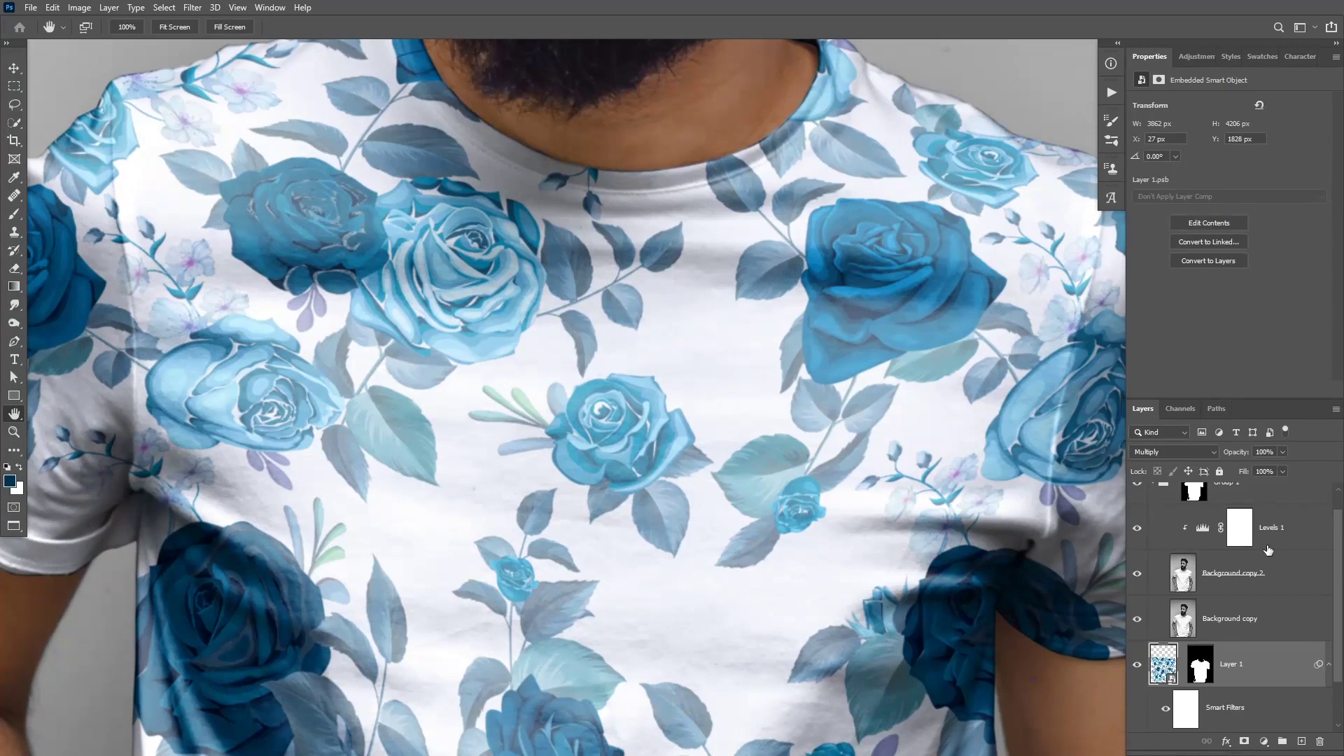
drag(1339, 588, 1339, 633)
drag(1232, 707, 1236, 489)
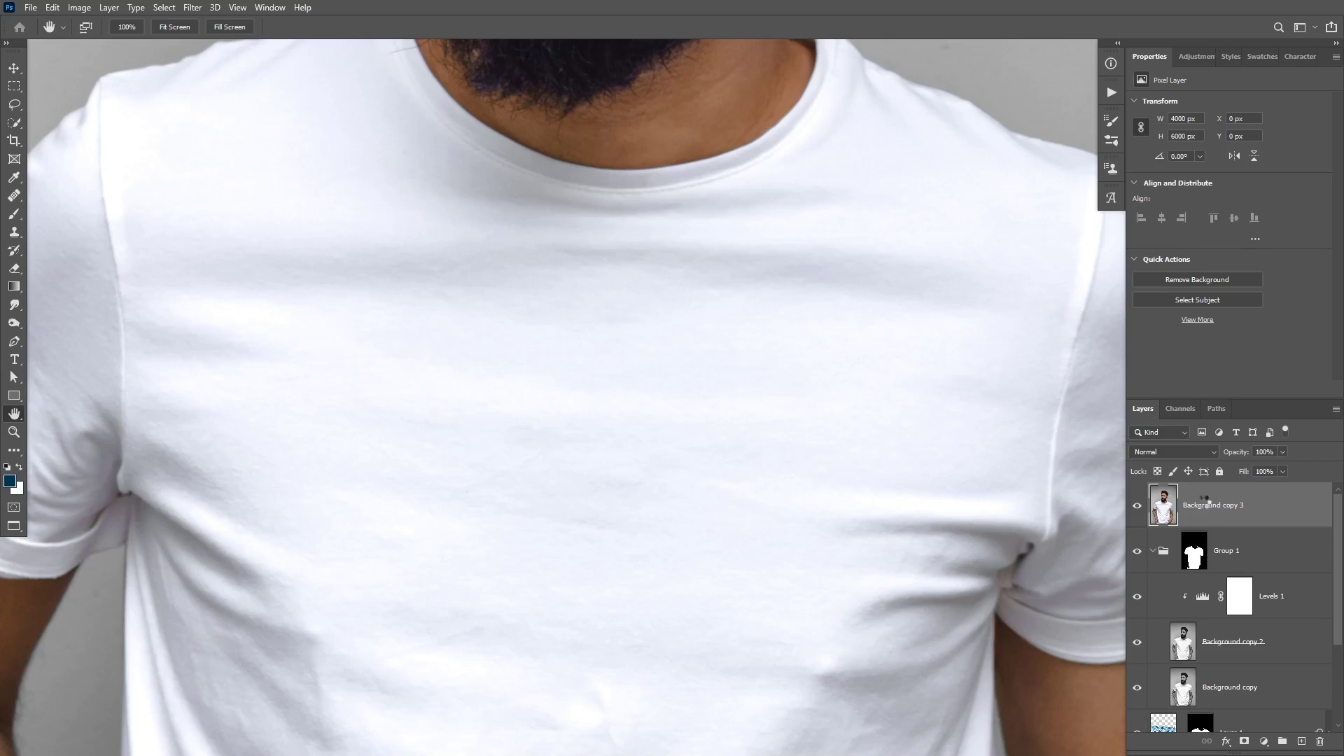
key(ctrl+shift+u)
key(ctrl)
drag(604, 365, 570, 347)
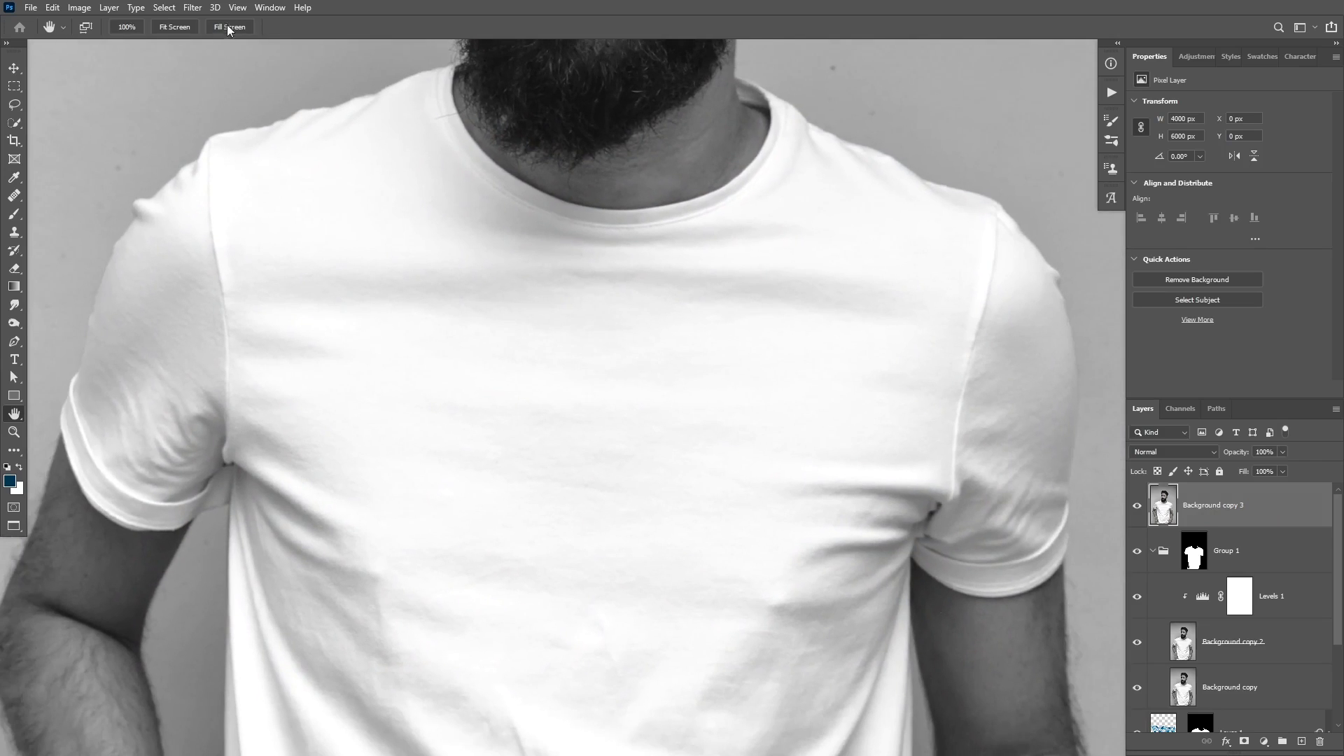
Apply a High Pass filter with a 3.0 pixel radius to Background copy 3.
click(192, 7)
mouse_move(303, 306)
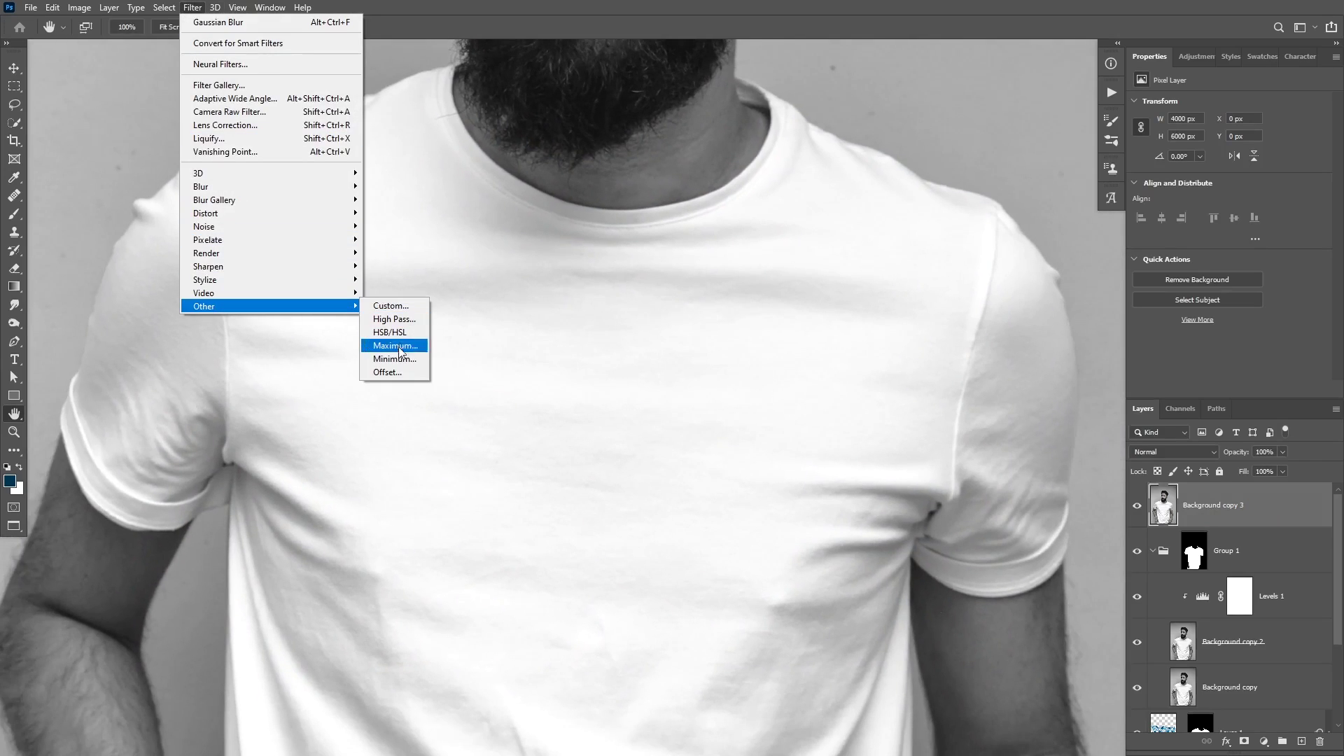
click(392, 318)
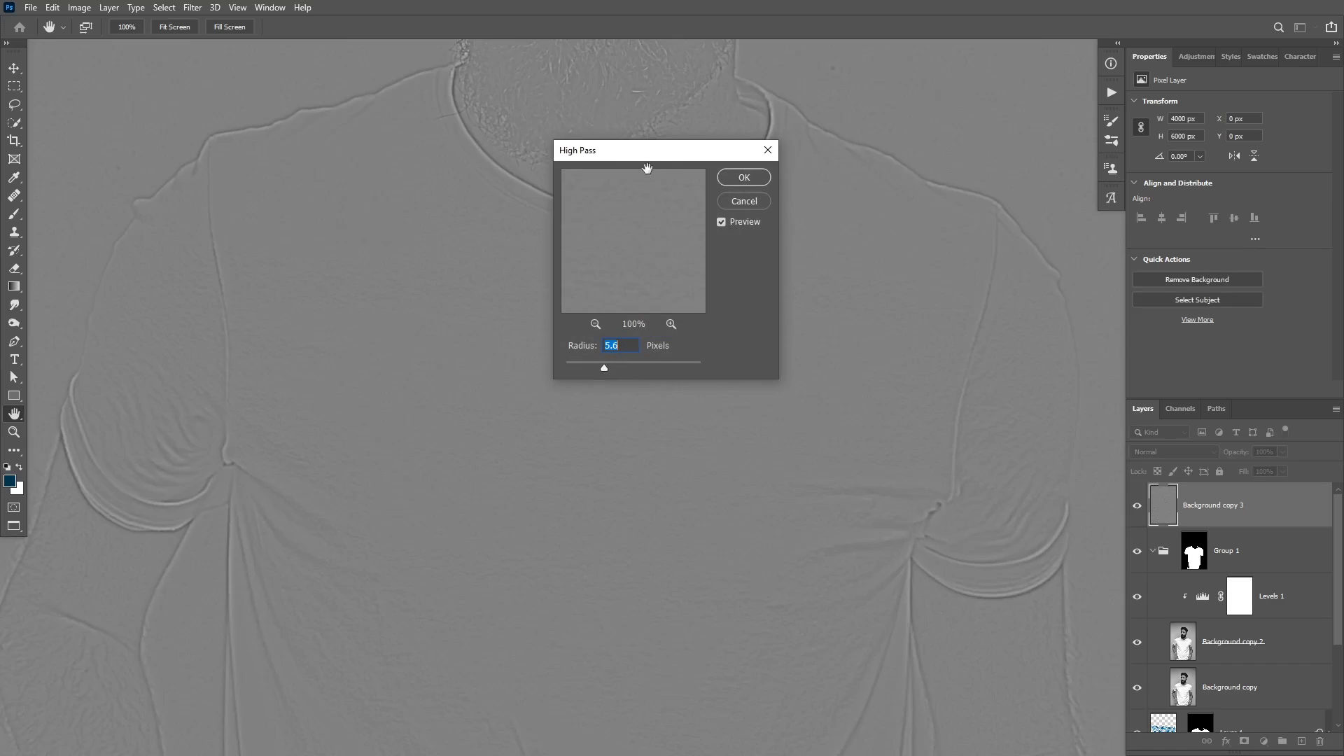
drag(647, 161, 837, 198)
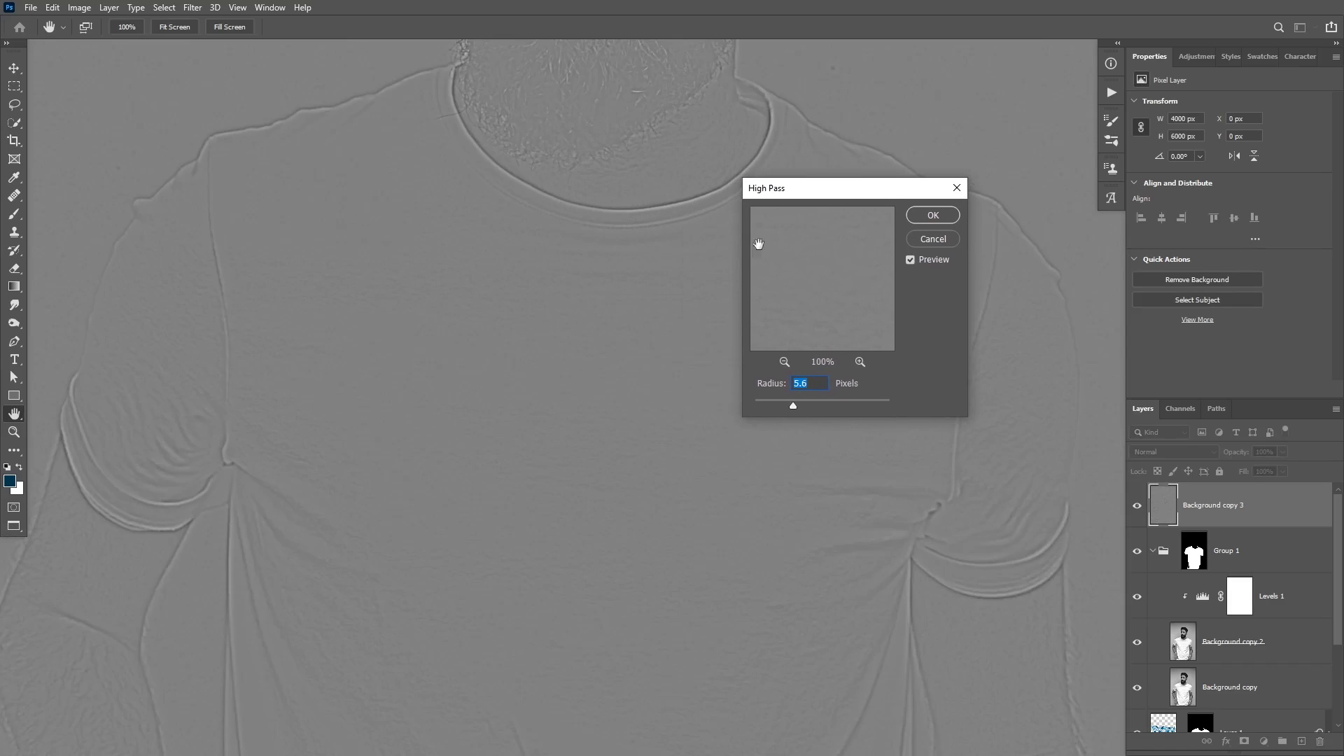
drag(787, 408, 777, 406)
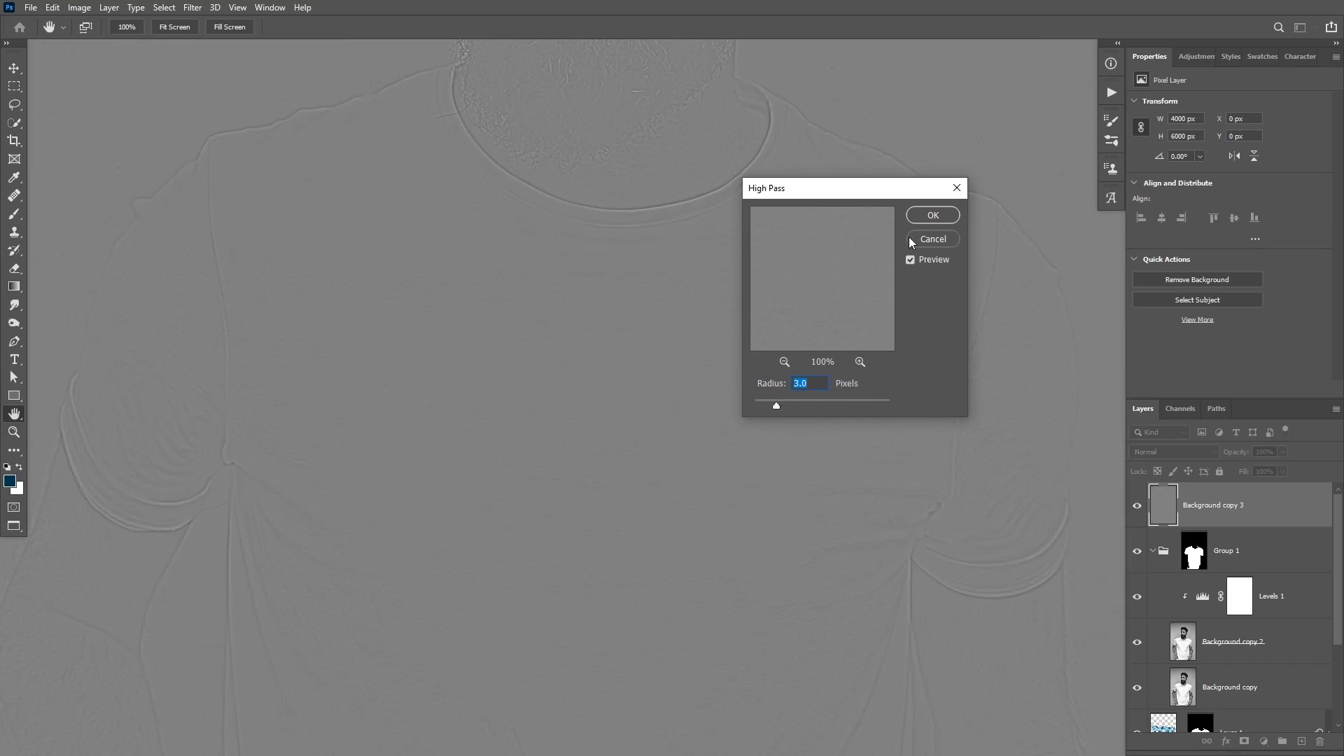
click(931, 216)
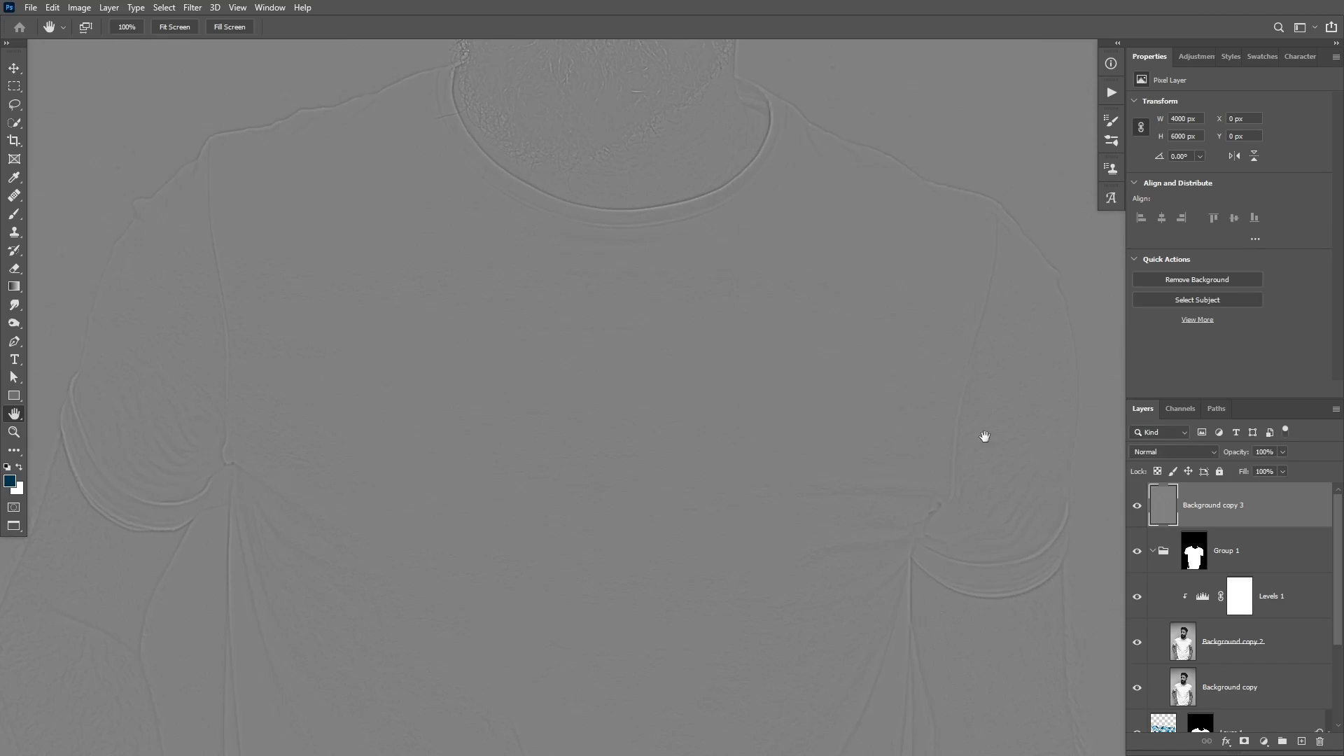
Set Background copy 3's blend mode to Linear Light.
click(1169, 449)
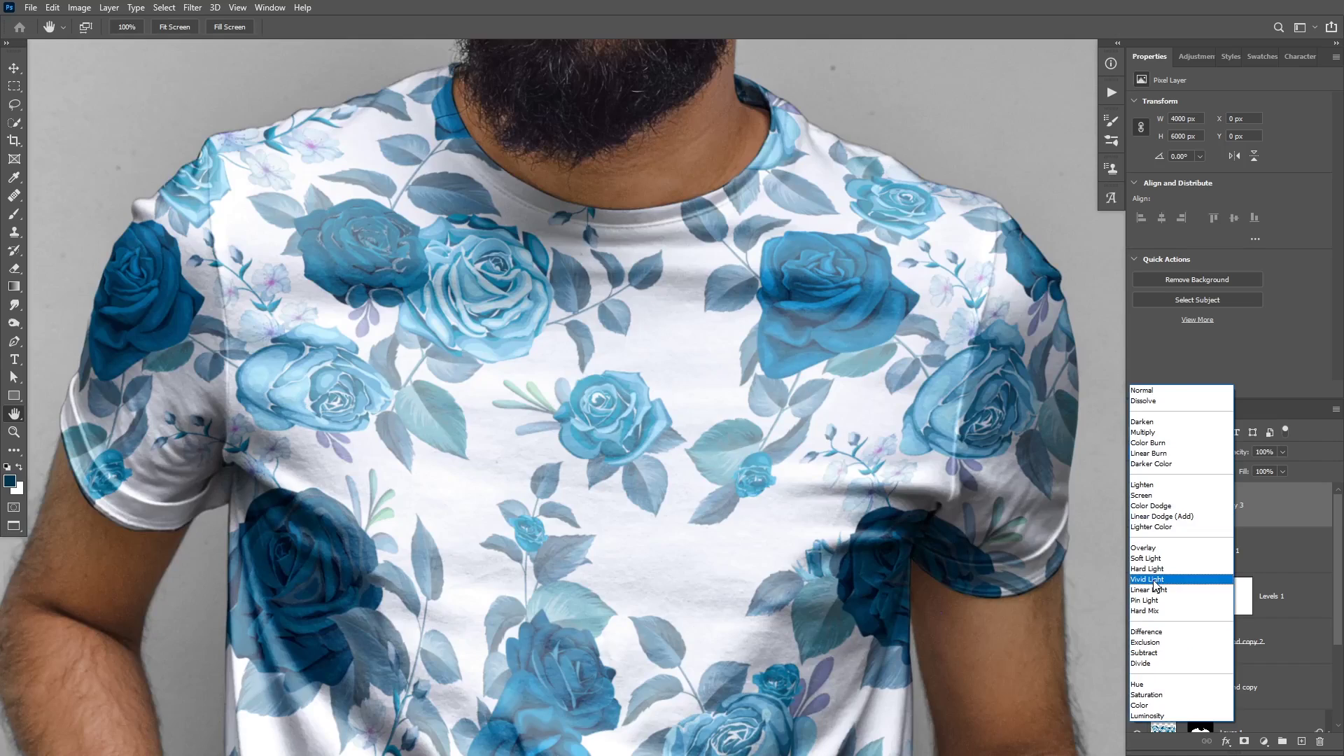
click(1152, 590)
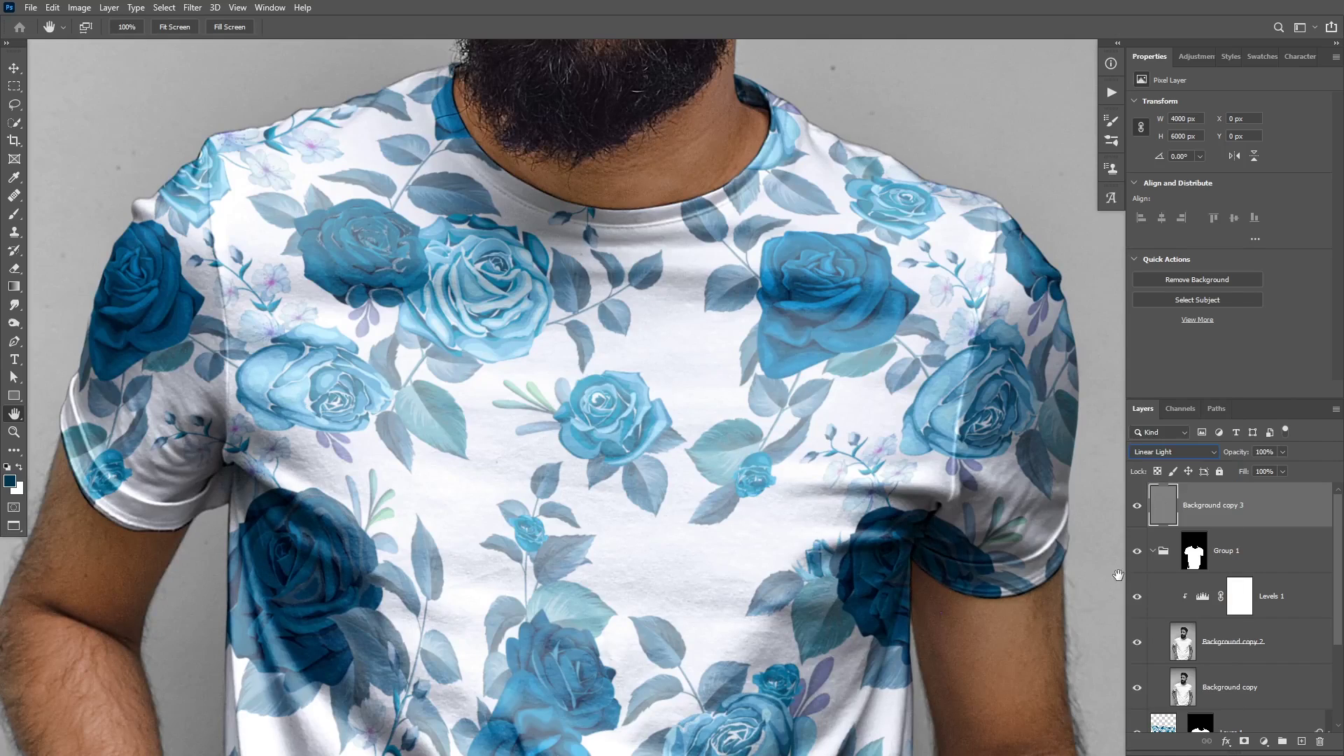
drag(666, 289, 679, 318)
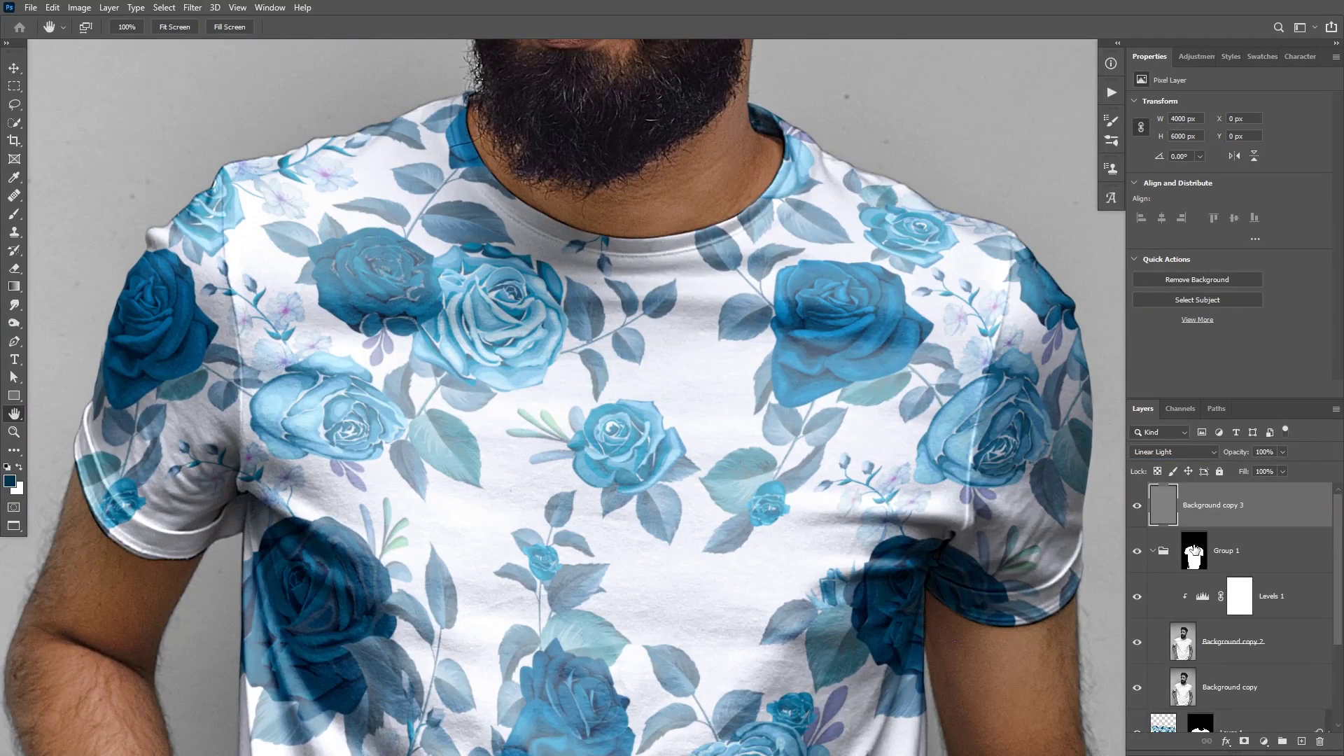
Copy Group 1's T-shirt layer mask onto Background copy 3 to confine the sharpening to the shirt.
drag(1194, 553, 1192, 517)
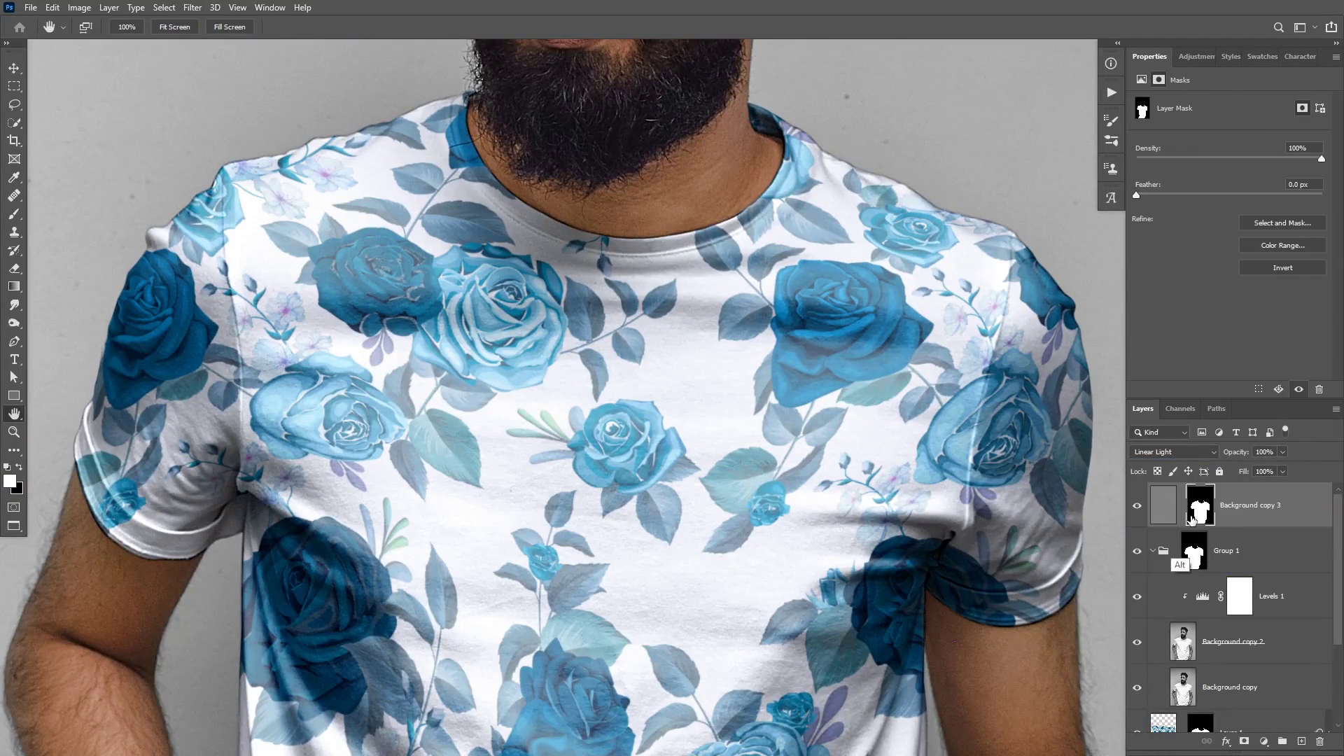
drag(676, 308, 685, 352)
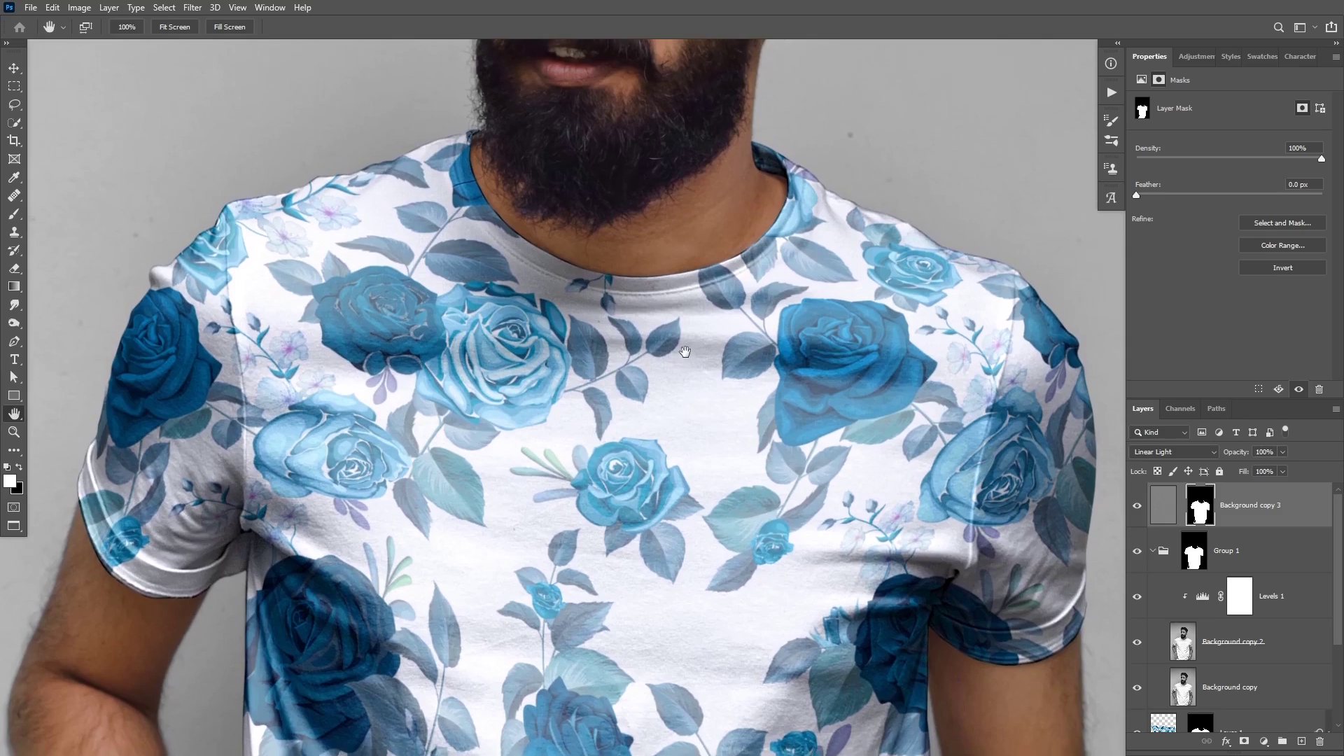
scroll(684, 351, up, 5)
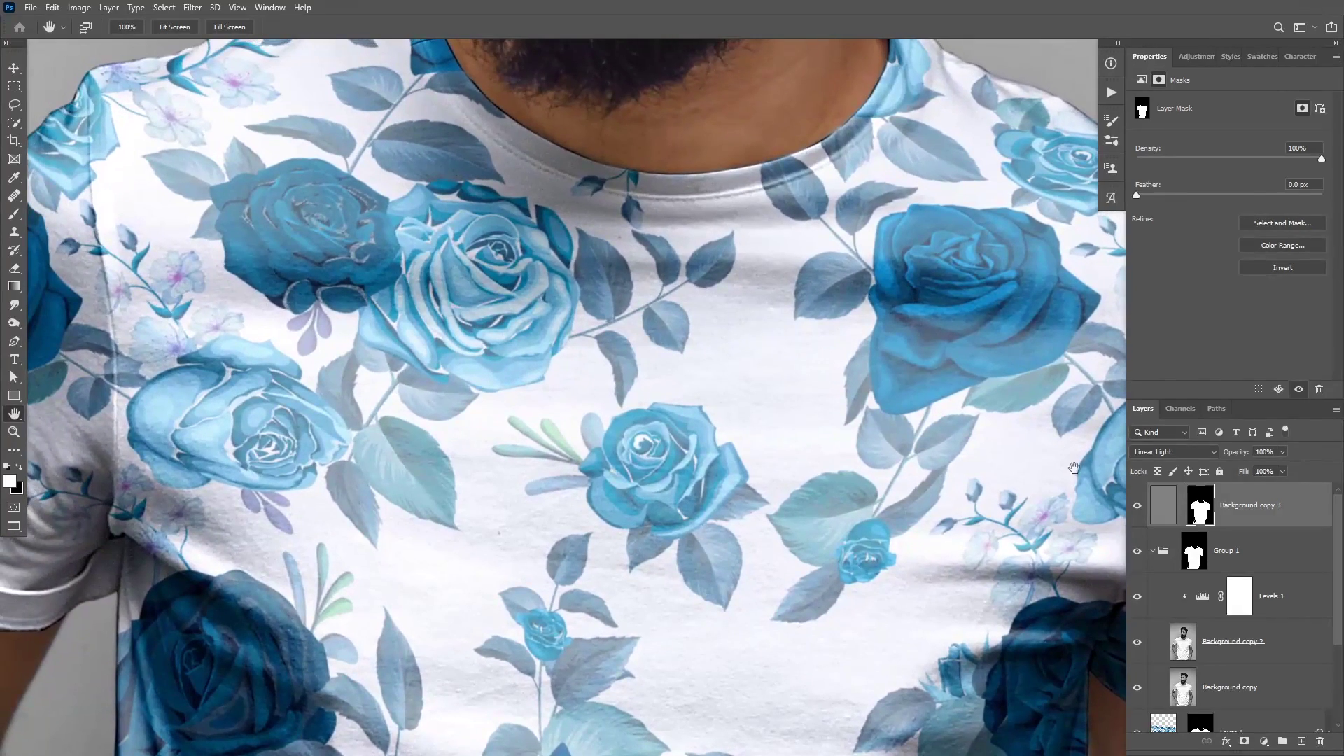
Compare the shirt's fabric texture up close with Background copy 3 hidden and shown.
click(1136, 506)
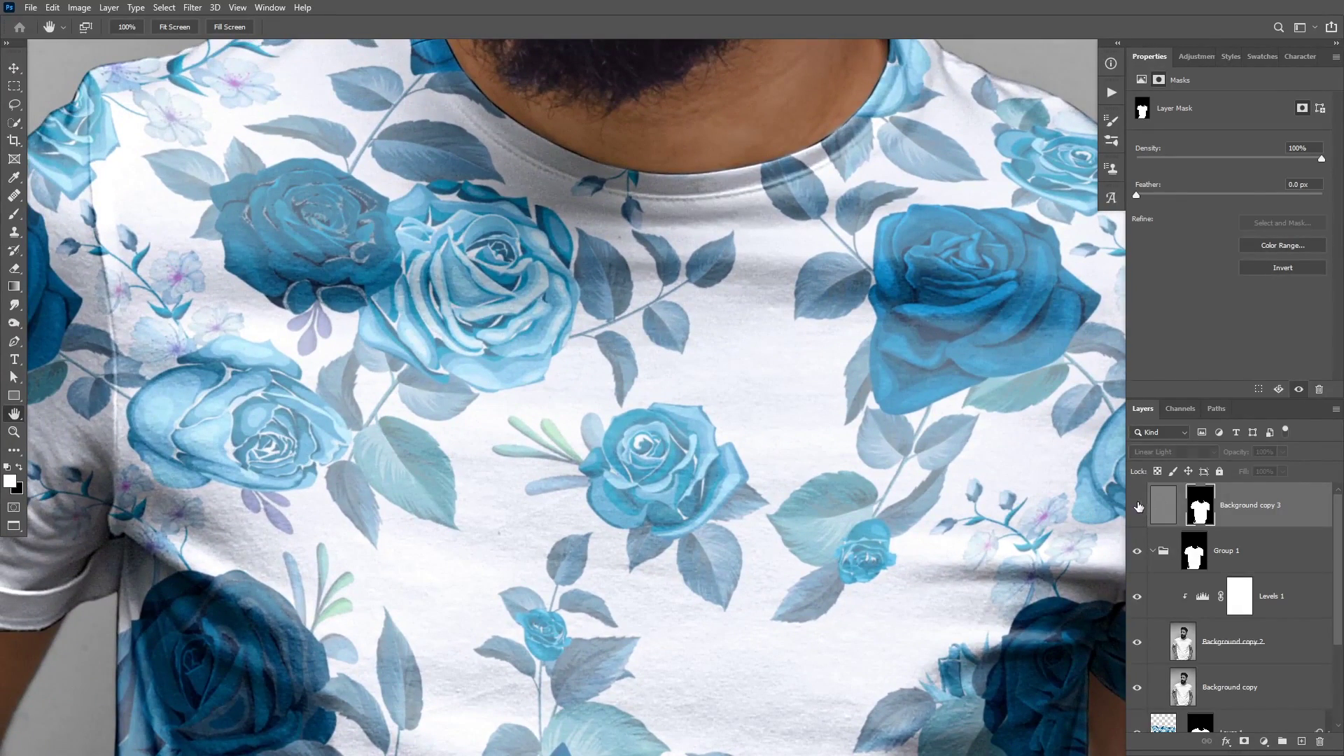
click(547, 308)
click(568, 335)
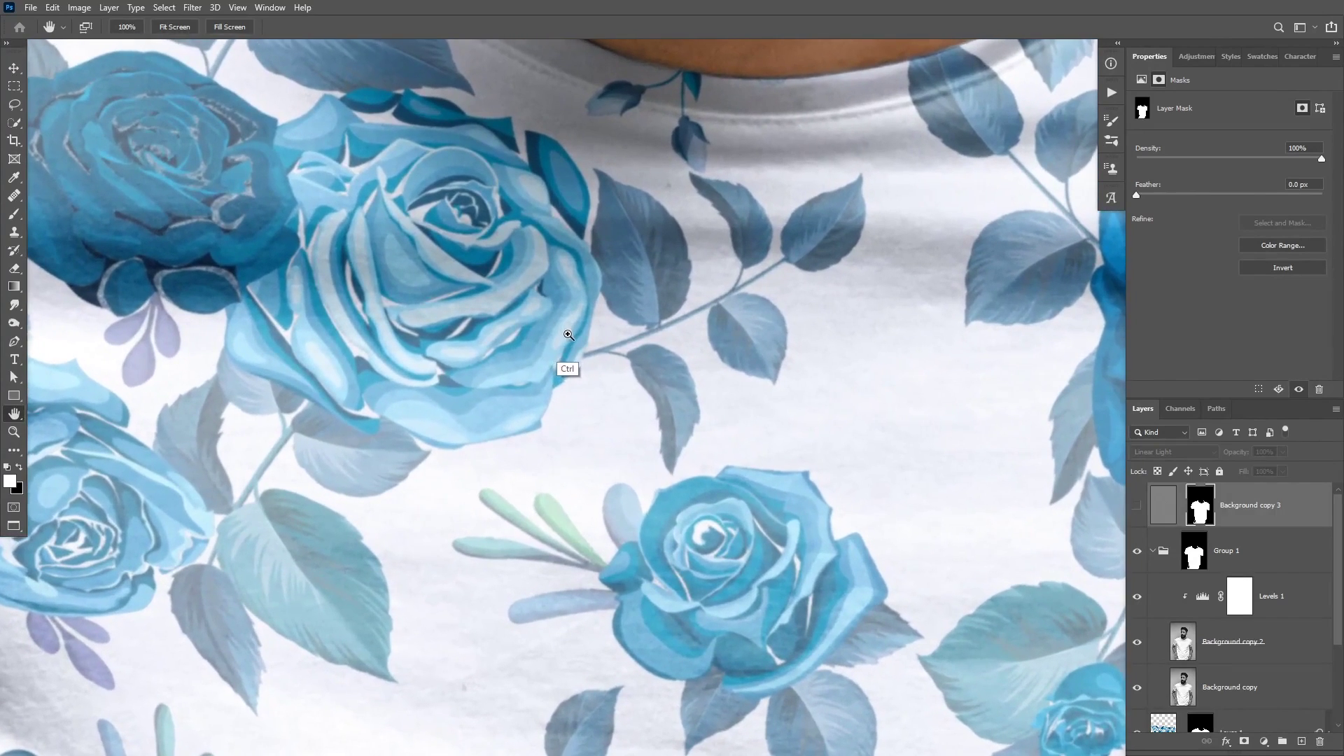
drag(568, 335, 581, 338)
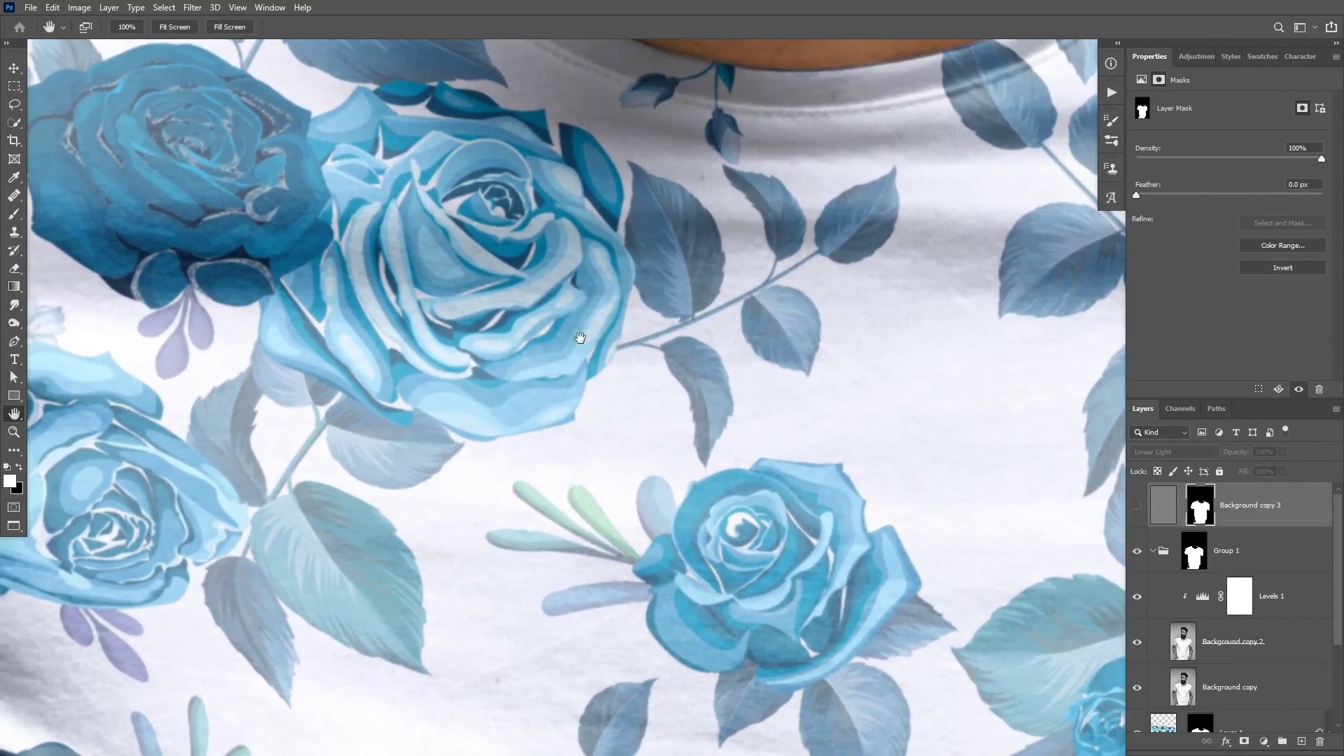
click(1137, 506)
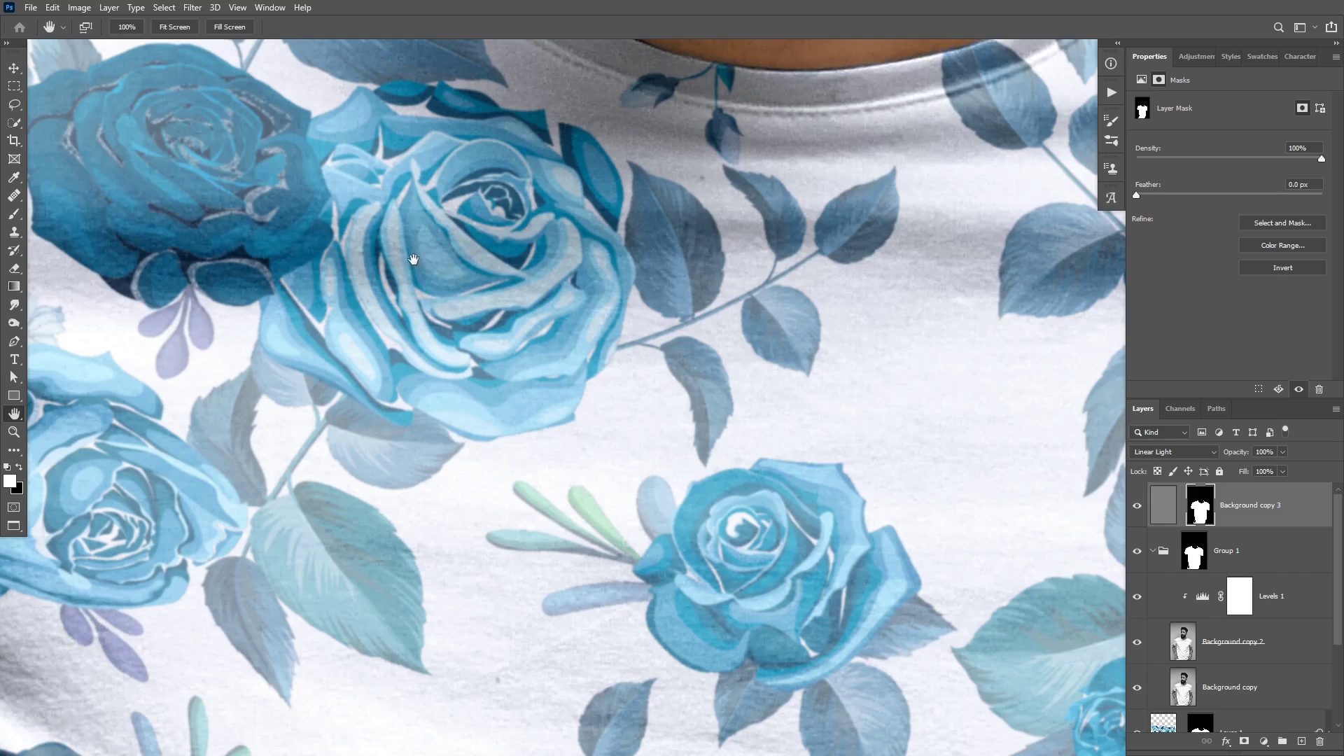
drag(412, 261, 542, 318)
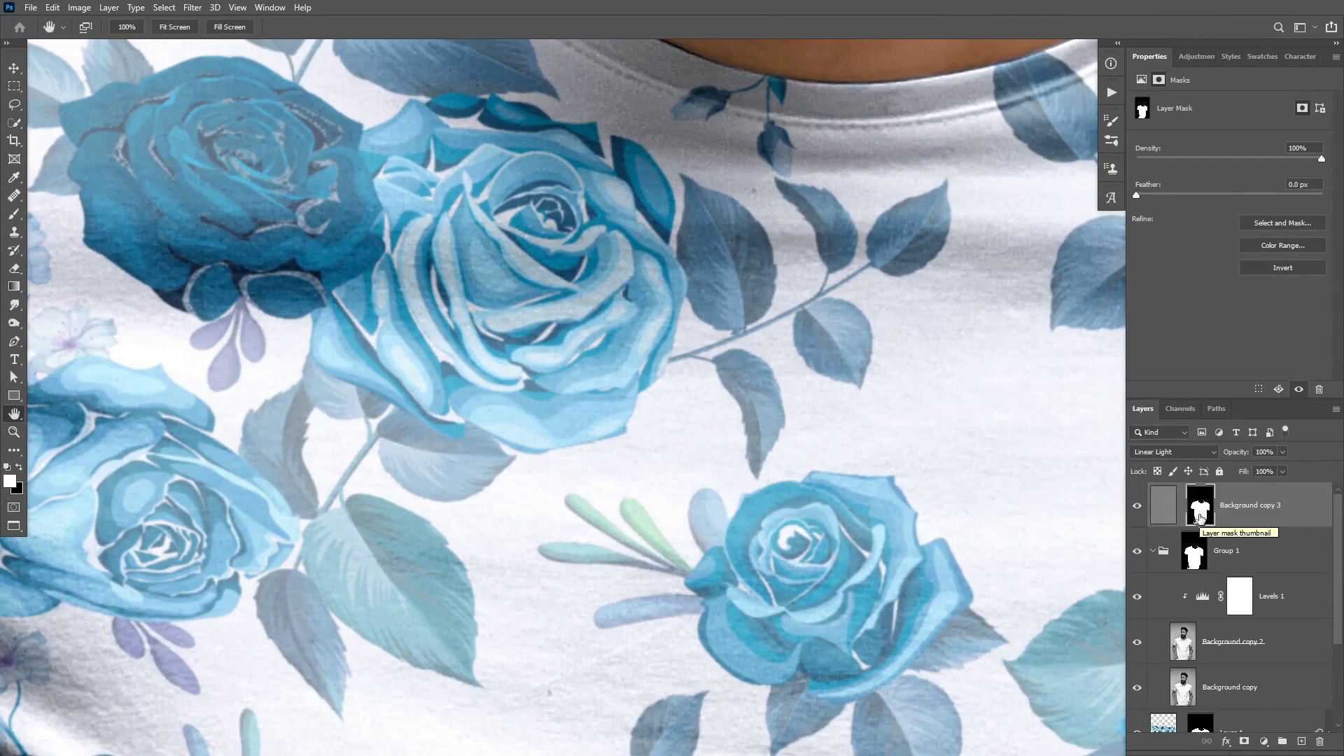
Replace Background copy 3's mask with black, filling only the rose pattern area loaded from Layer 1's pixels with white.
key(ctrl+BackSpace)
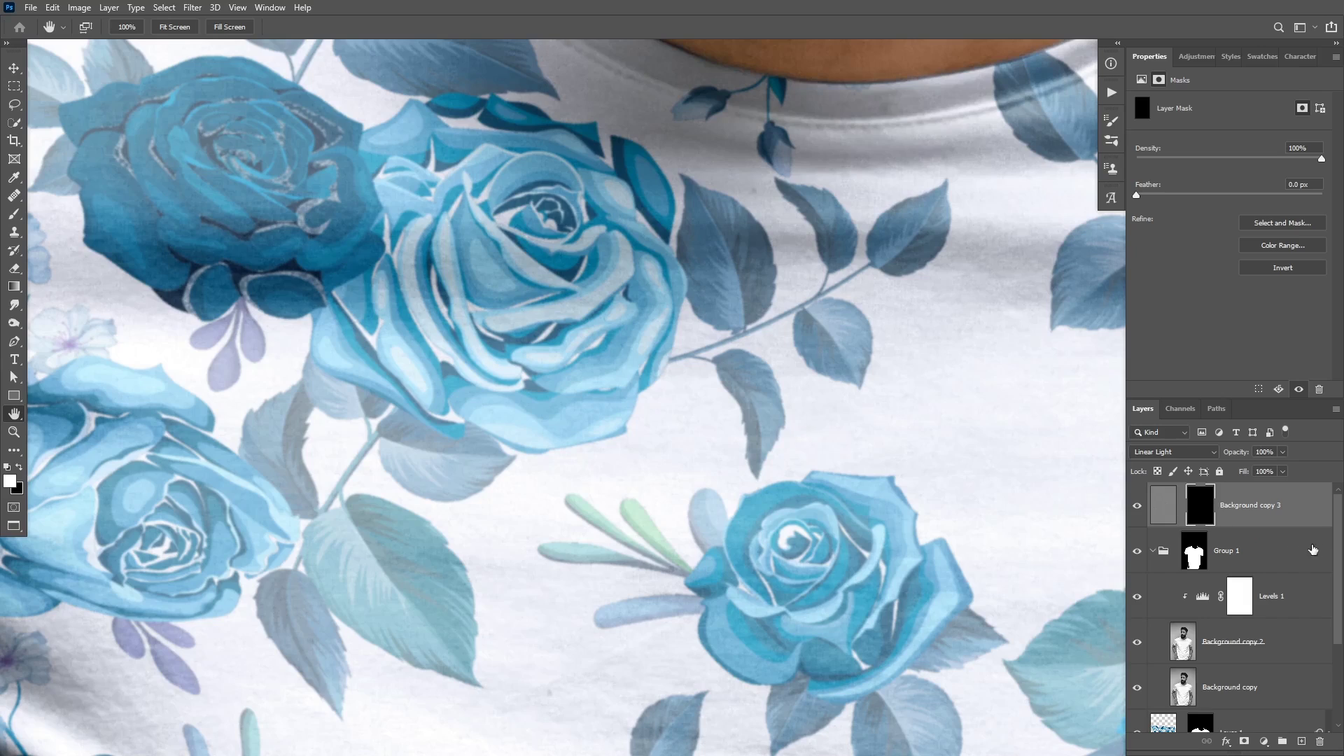
scroll(1336, 536, down, 3)
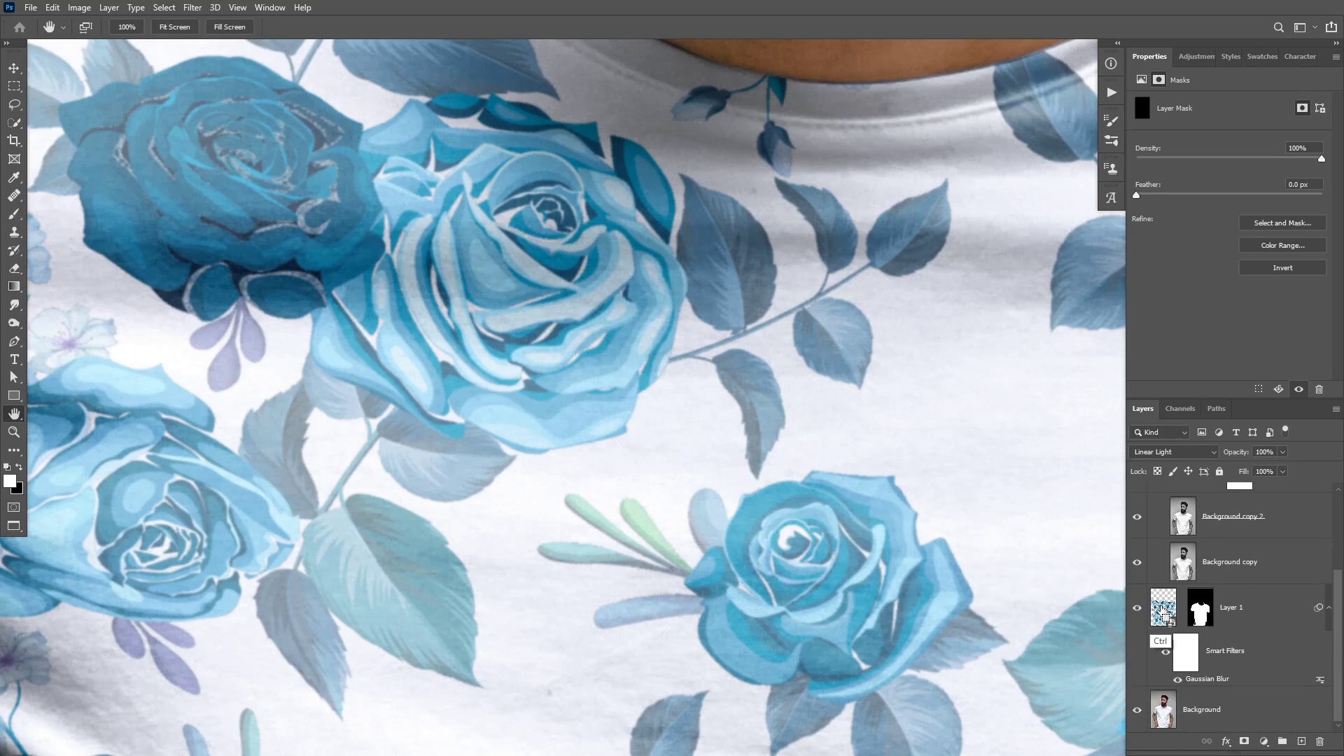
ctrl+click(1164, 614)
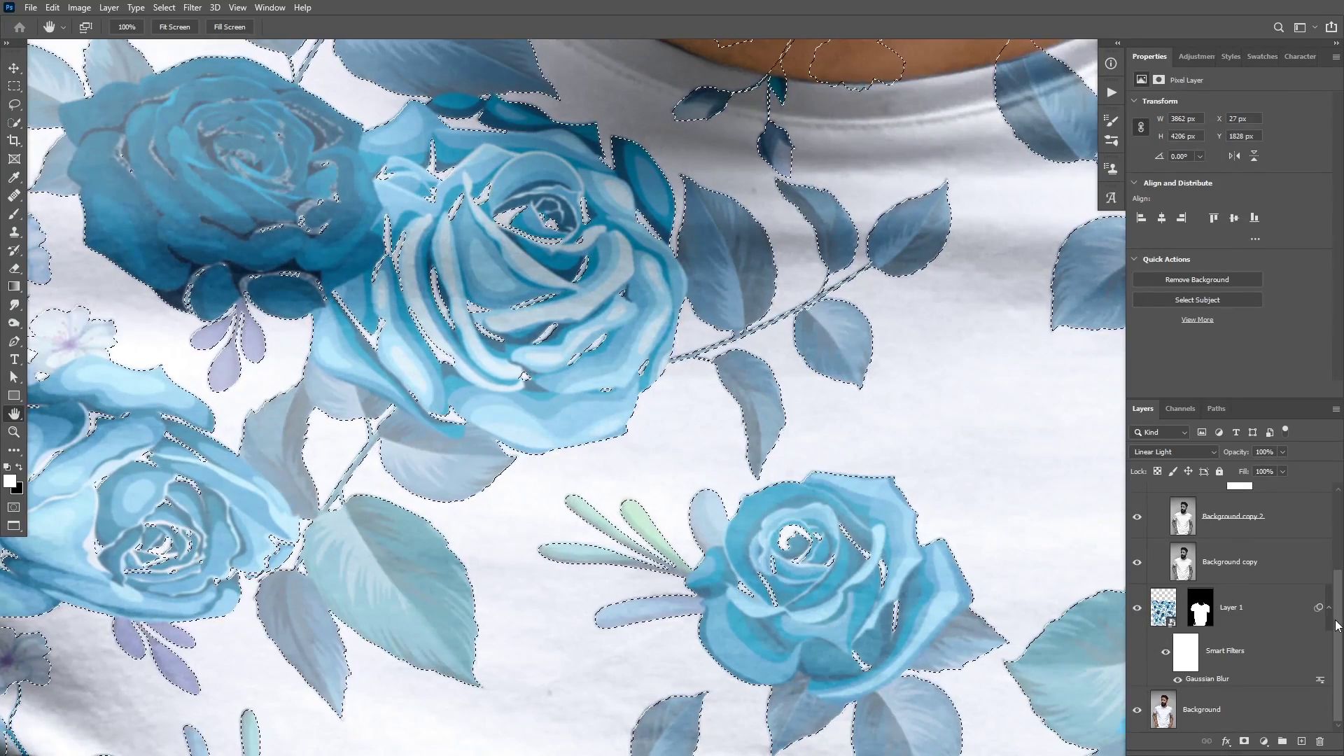
scroll(1337, 625, up, 3)
click(1183, 519)
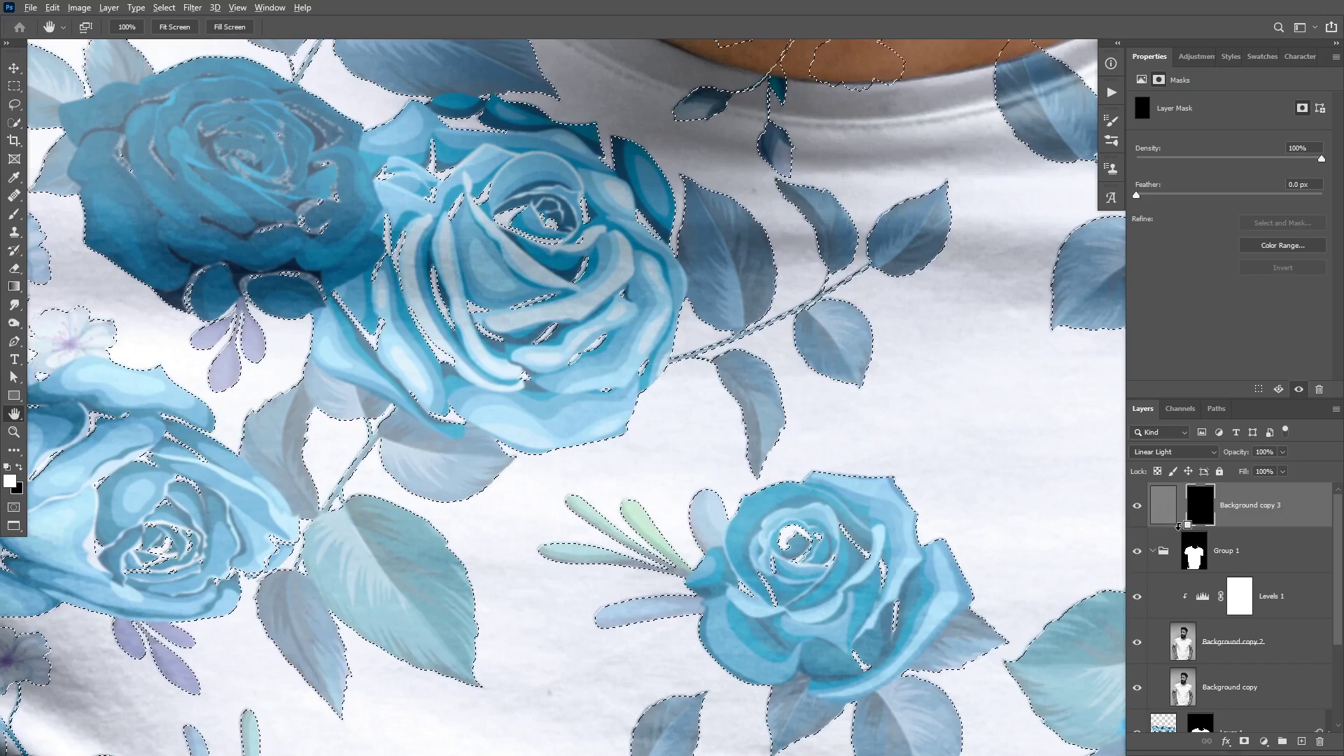
key(alt+BackSpace)
key(ctrl+d)
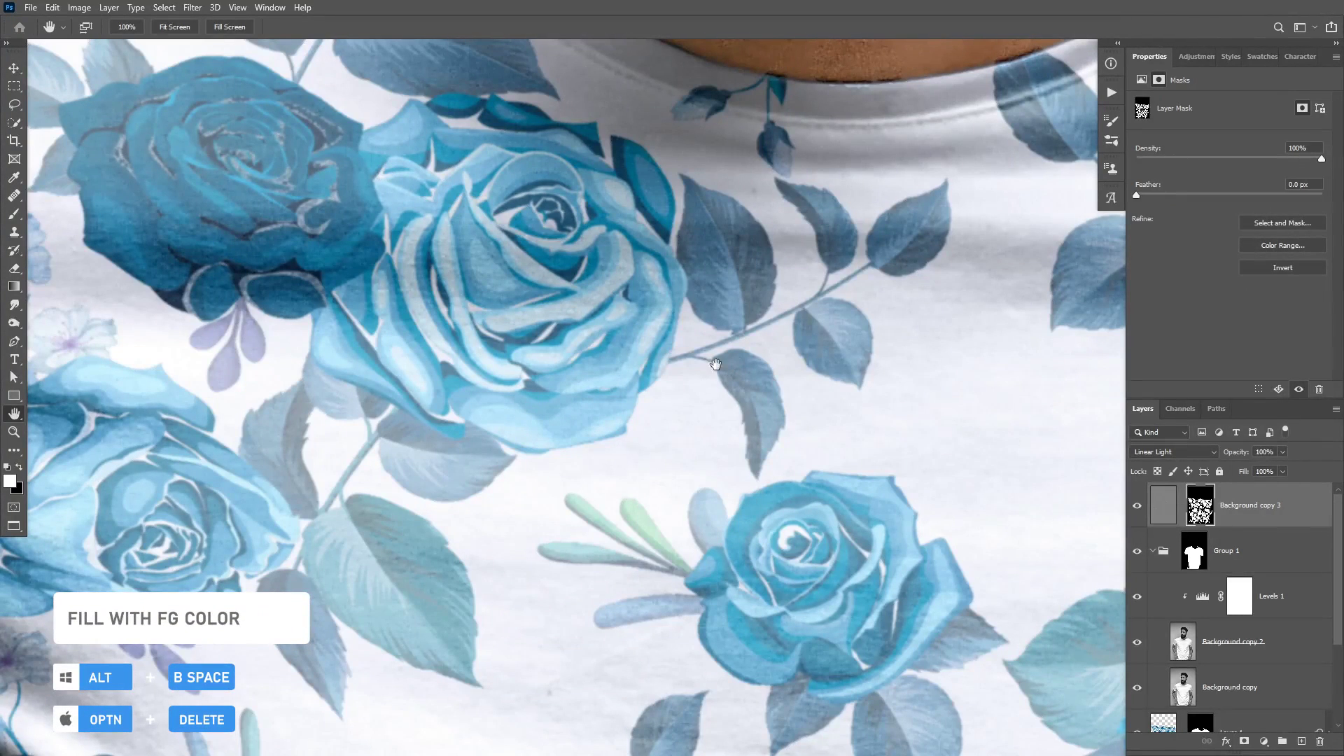
Compare the roses with Background copy 3 hidden and shown, and inspect the whole shirt.
click(1137, 504)
click(1137, 505)
drag(741, 300, 735, 186)
drag(555, 385, 627, 367)
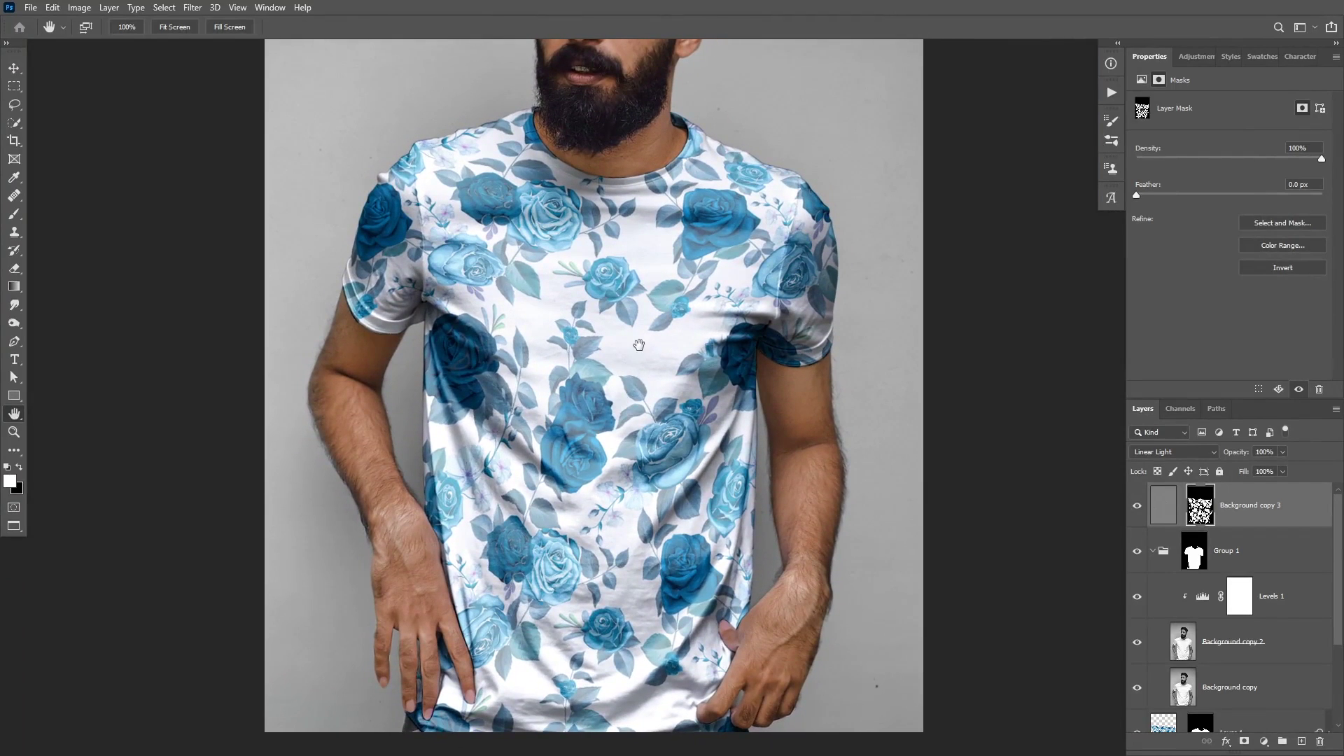
Add a Hue/Saturation adjustment layer directly above Layer 1 and clip it to Layer 1.
drag(1335, 549, 1338, 614)
click(1256, 611)
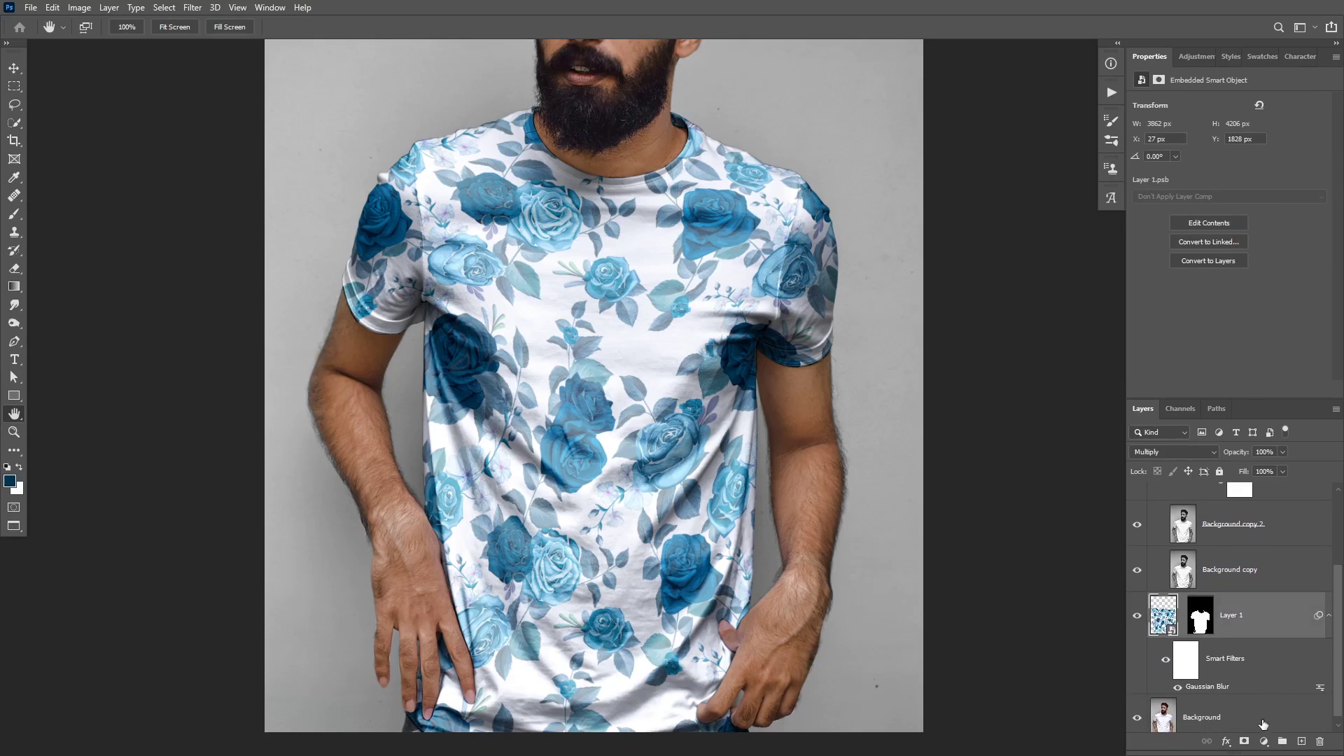
click(1263, 741)
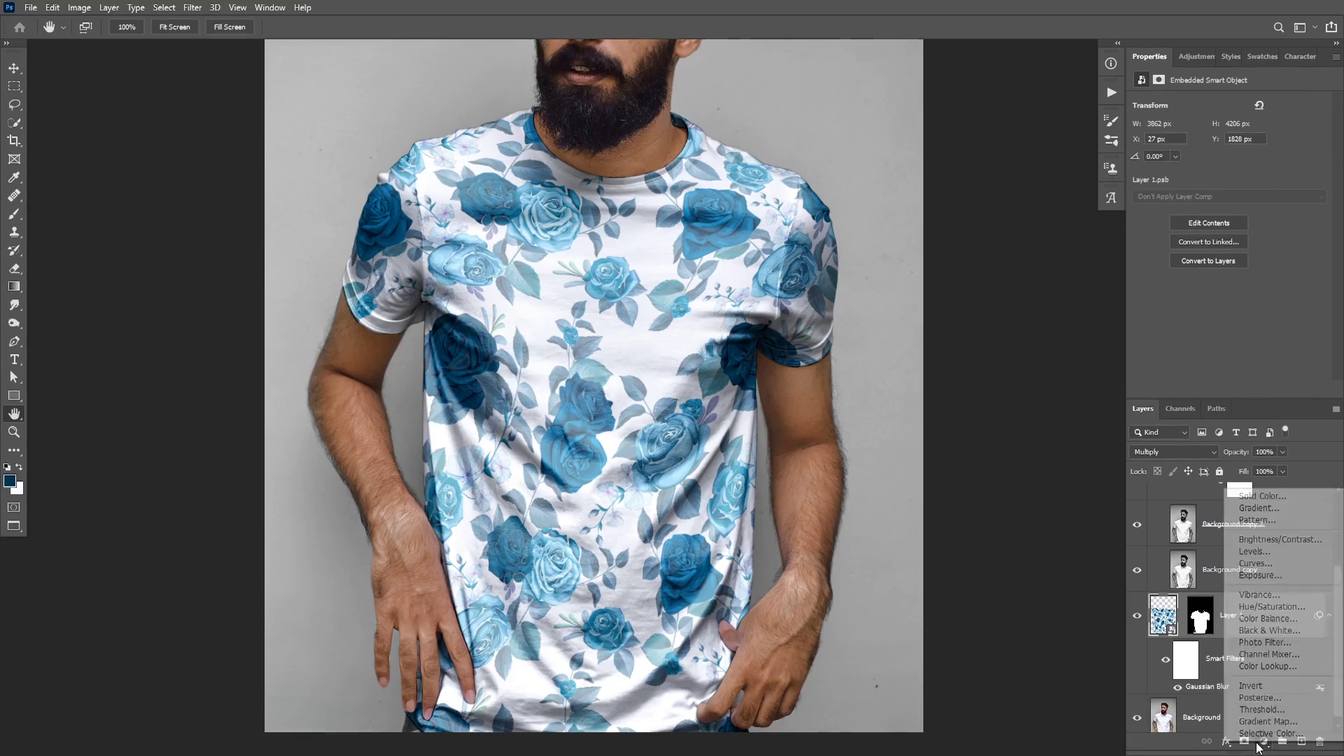
click(1271, 608)
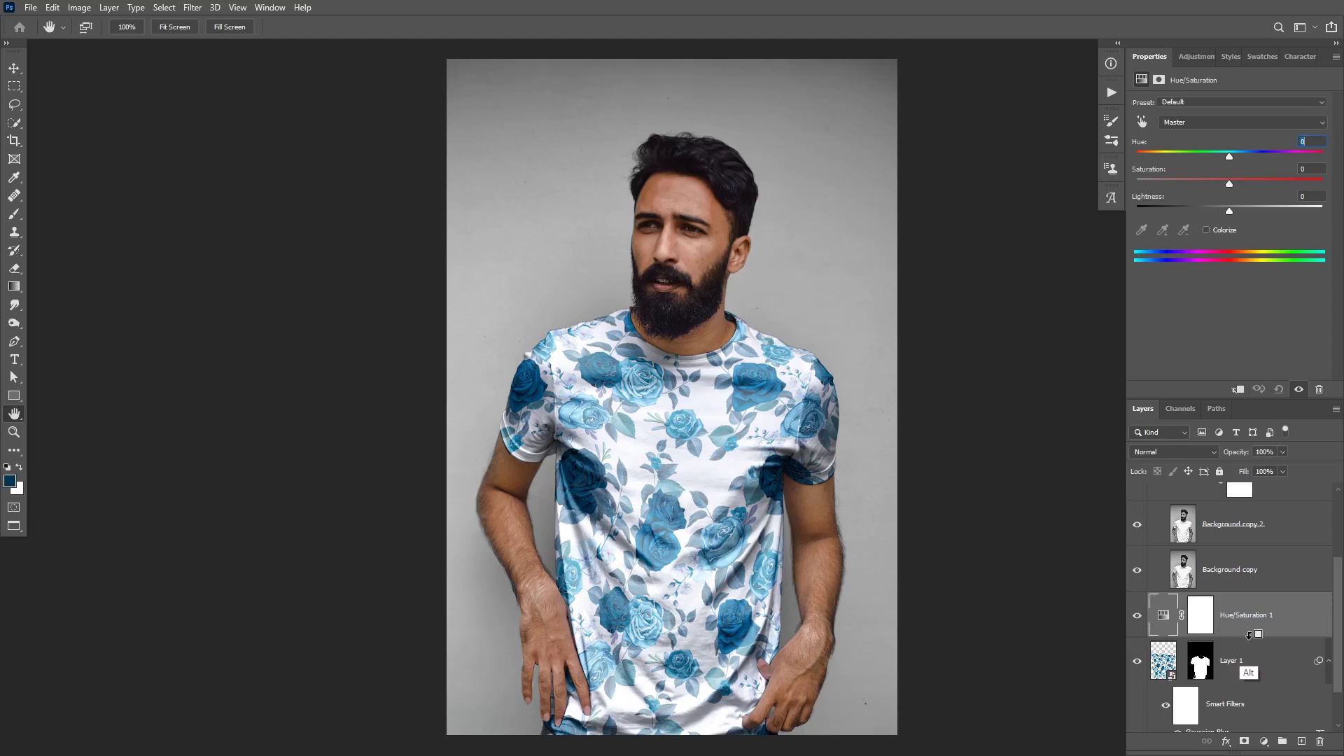
alt+click(1250, 637)
ctrl+click(756, 501)
scroll(756, 501, down, 3)
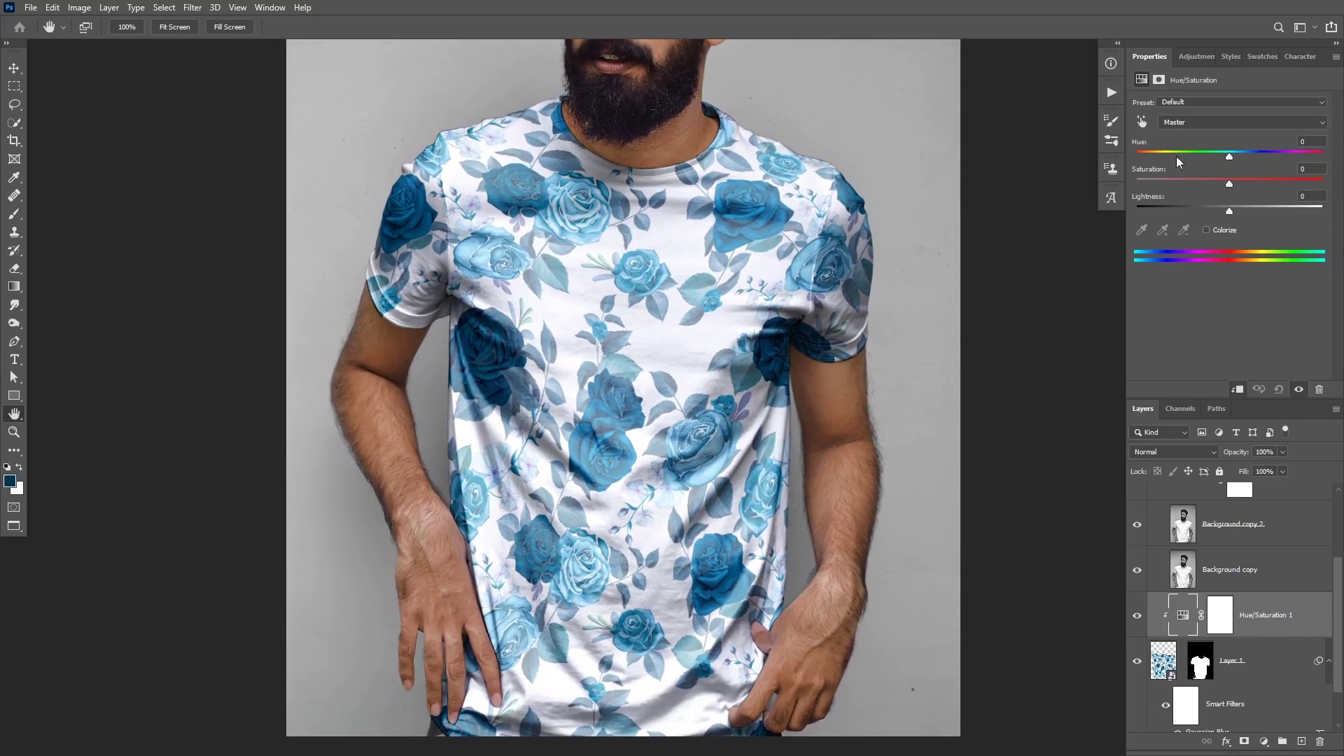
Set the rose pattern's Hue/Saturation adjustment to Hue -180 and Saturation -64.
drag(1228, 157, 1136, 153)
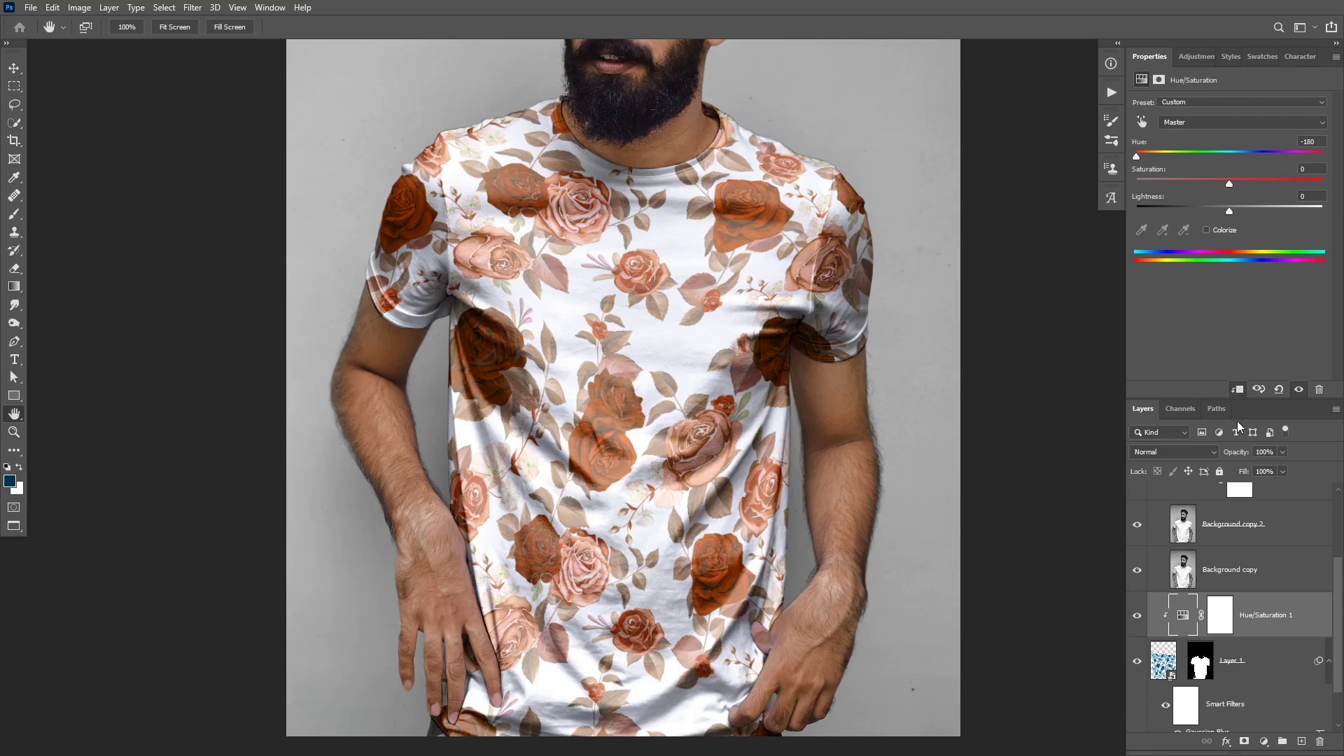
drag(1227, 183, 1214, 187)
drag(678, 408, 669, 404)
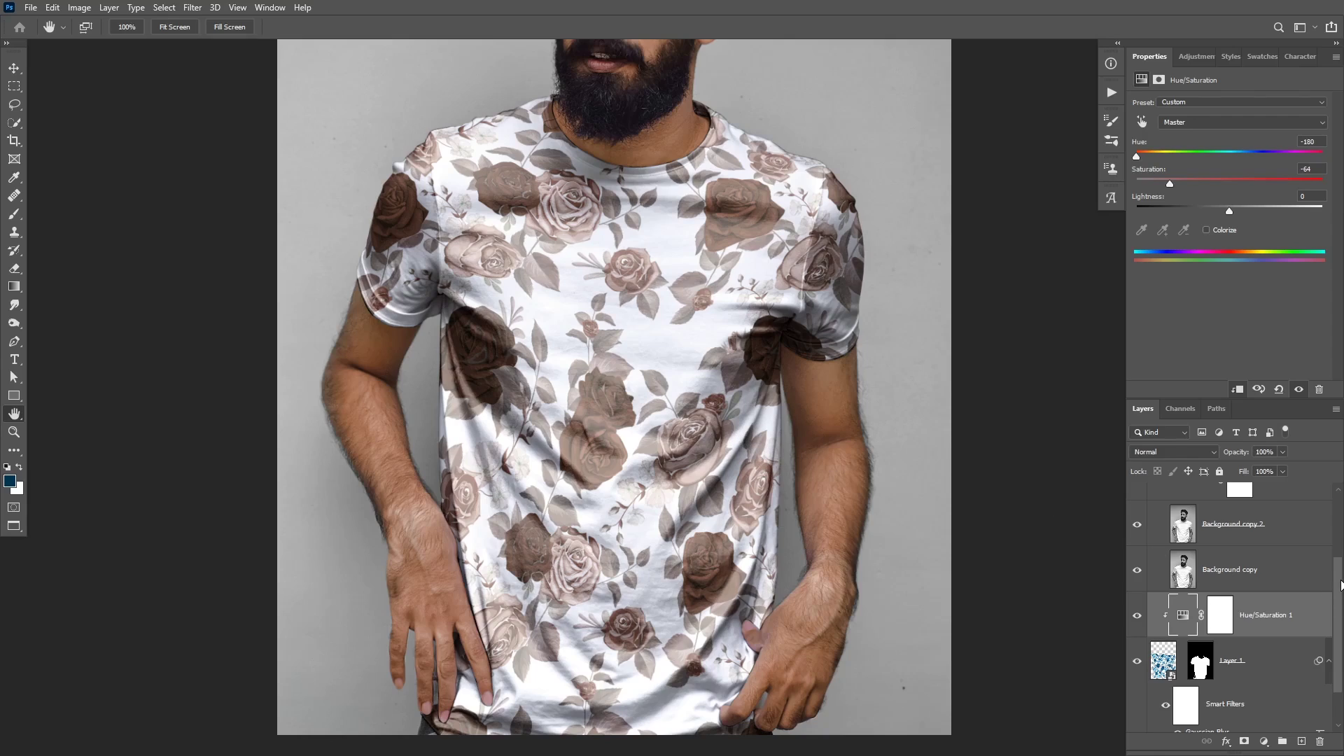
Add a dark blue #013451 Solid Color fill layer above Background and copy Layer 1's shirt mask onto it.
scroll(1315, 587, down, 2)
click(1214, 707)
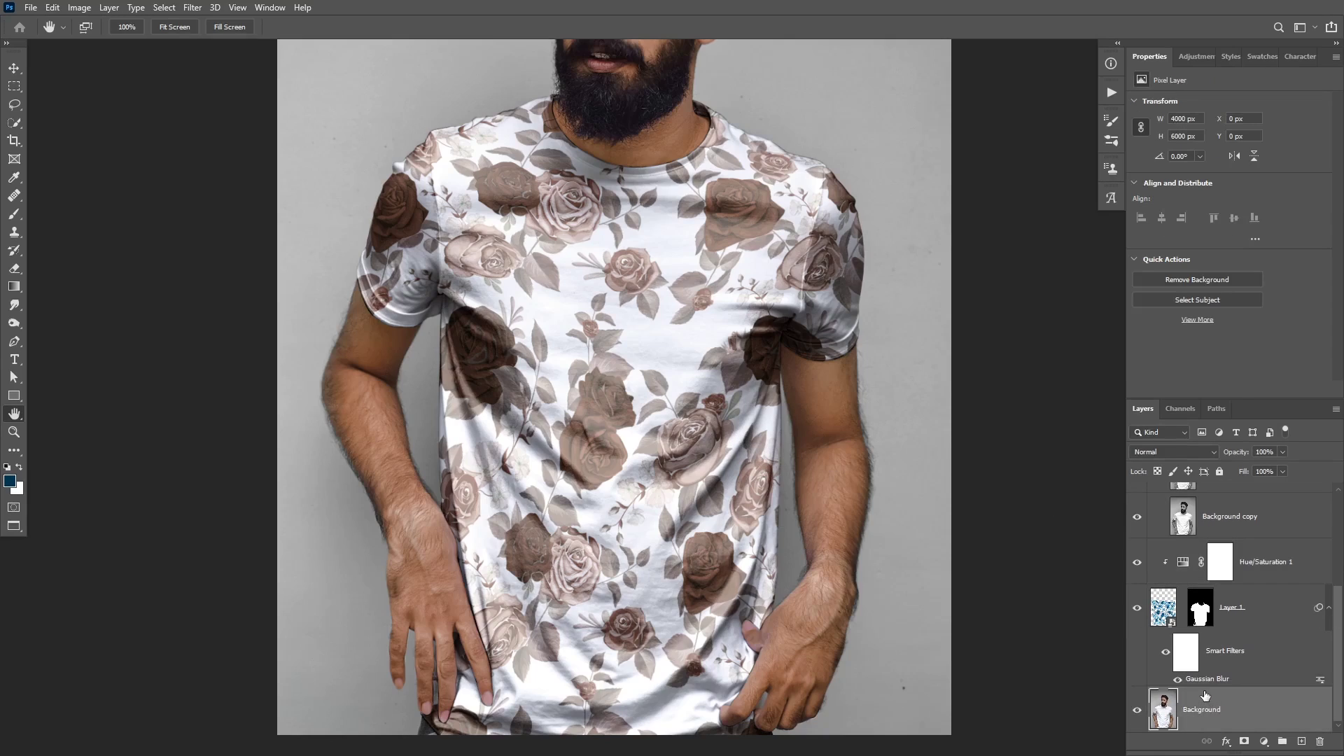
click(1264, 741)
click(1261, 502)
click(1290, 199)
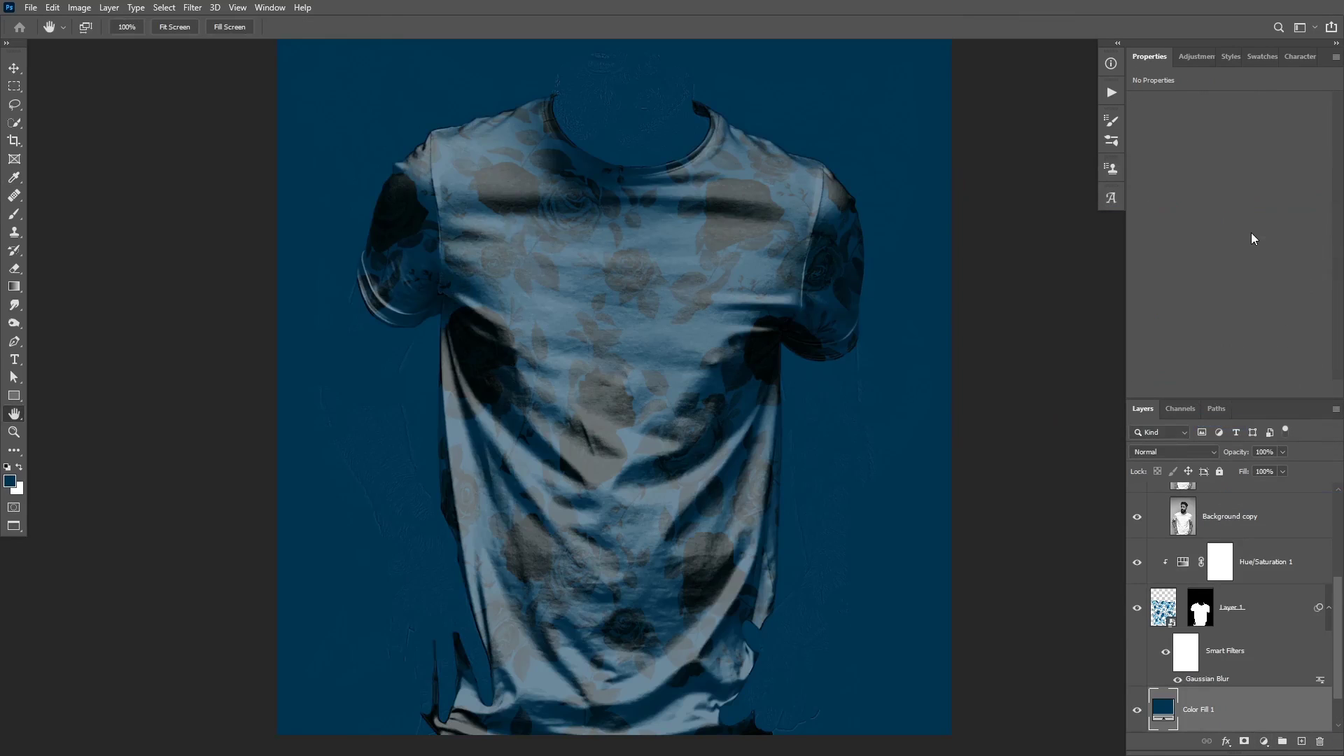
key(h)
drag(1199, 611, 1207, 715)
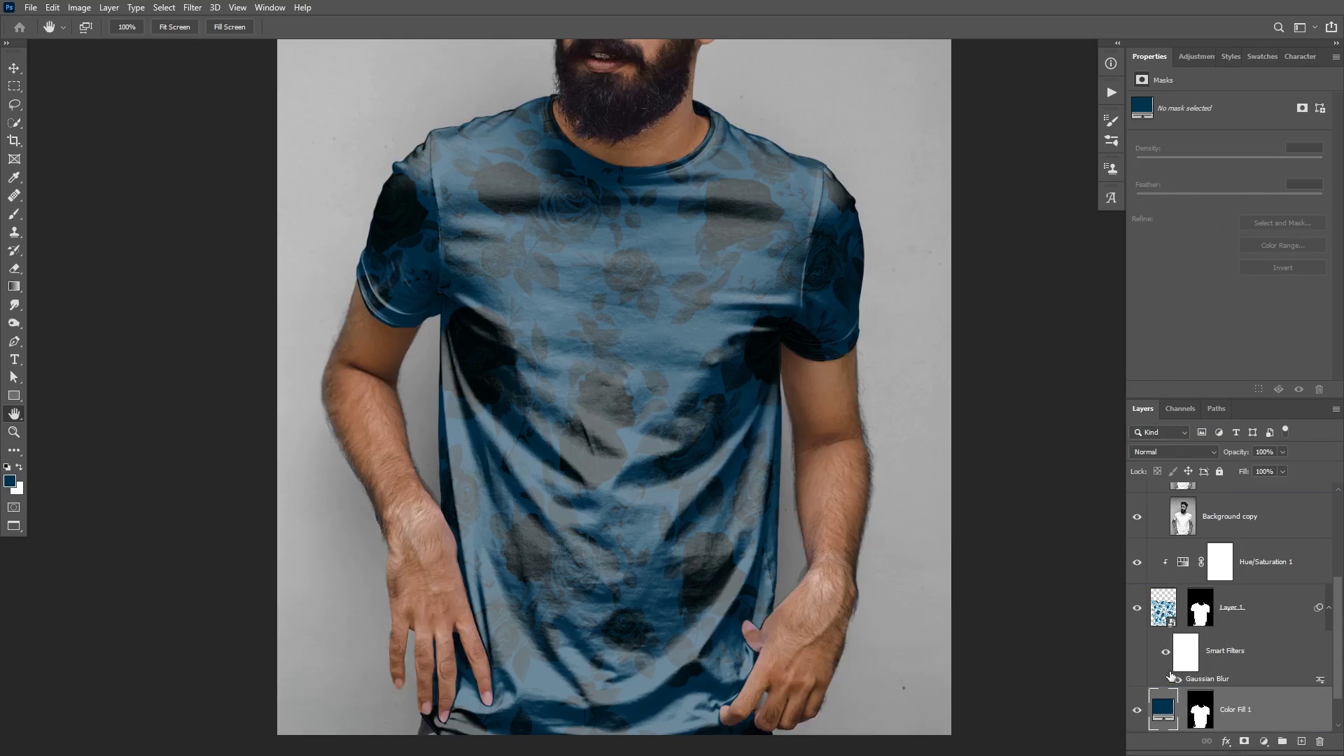
Set Color Fill 1's blend mode to Multiply and change its colour to a muted khaki tan.
click(1155, 452)
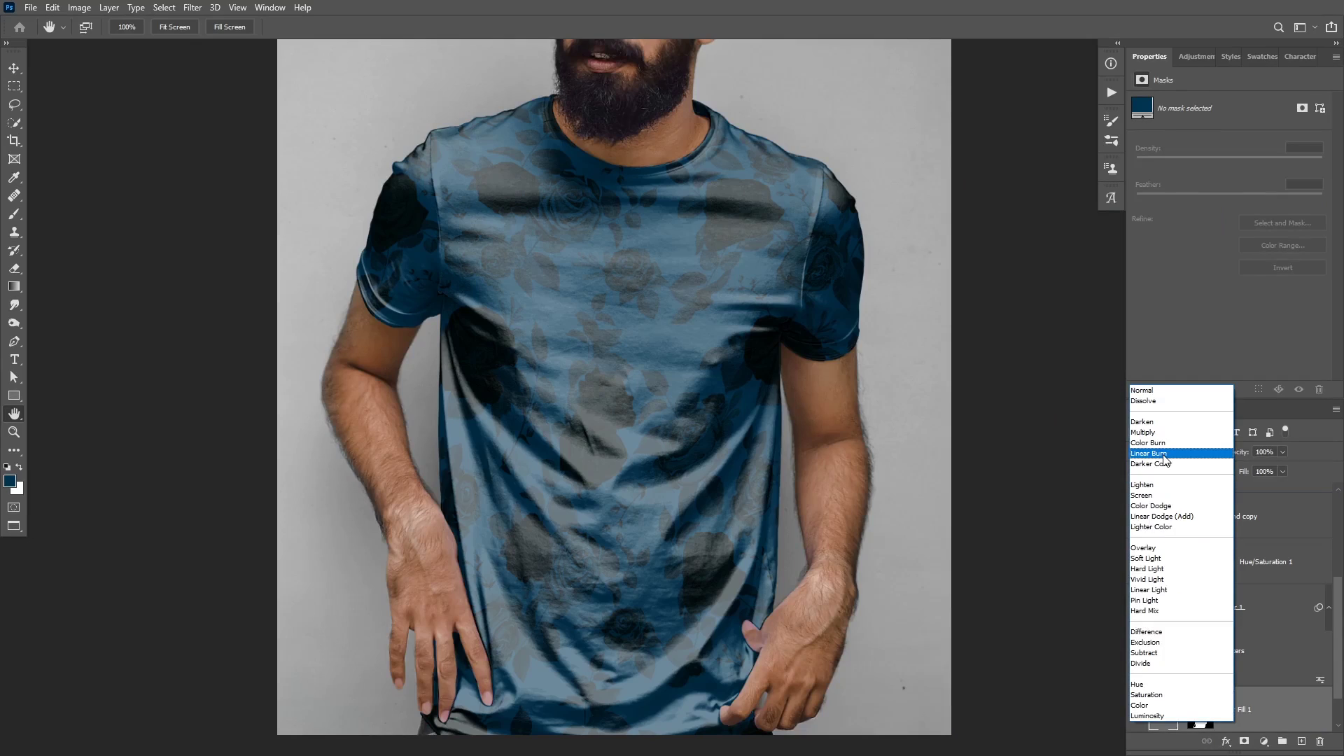
click(1153, 432)
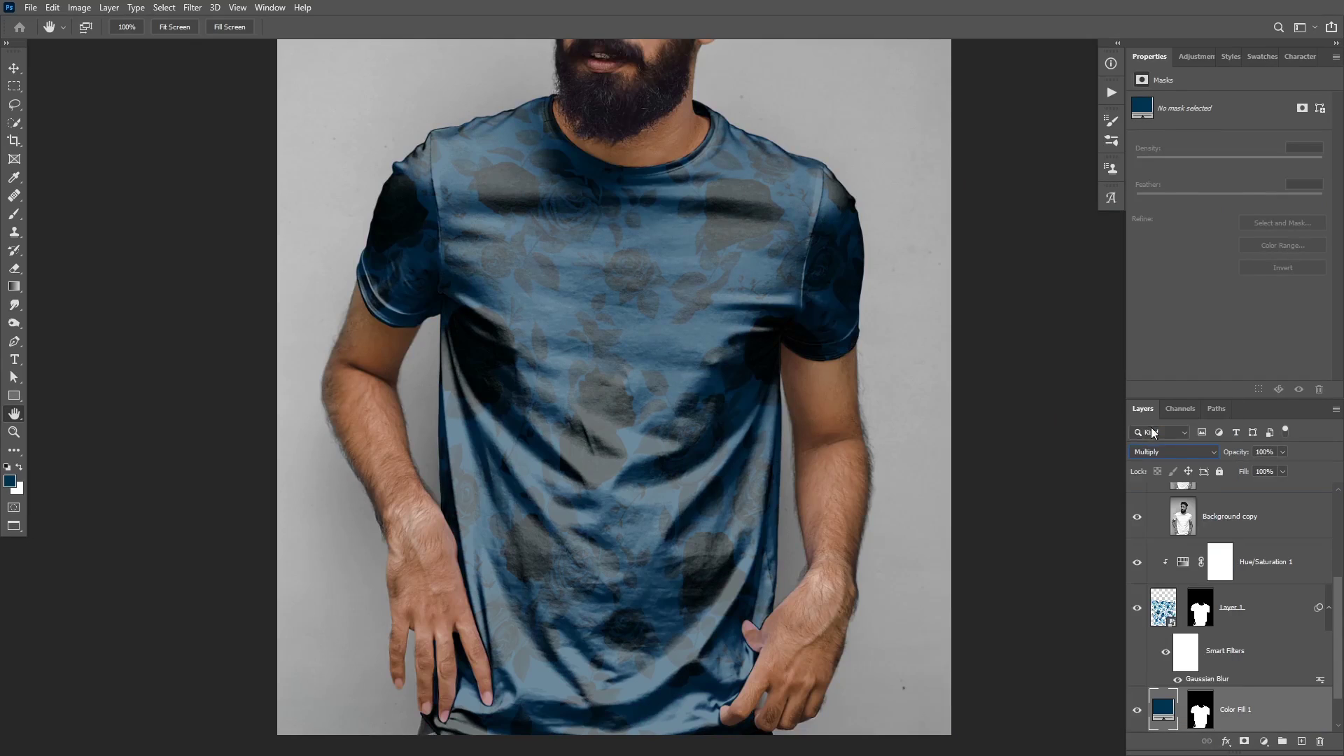
double_click(1164, 706)
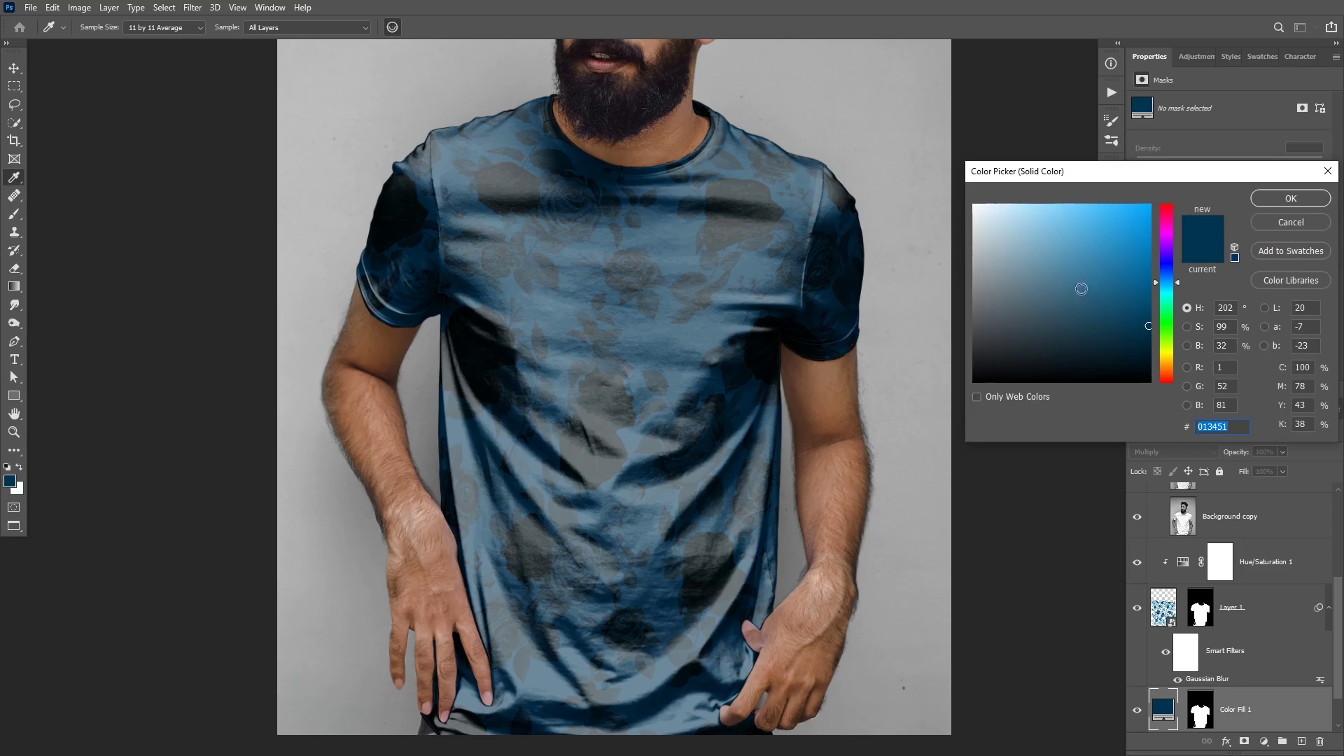
drag(1069, 271, 1032, 242)
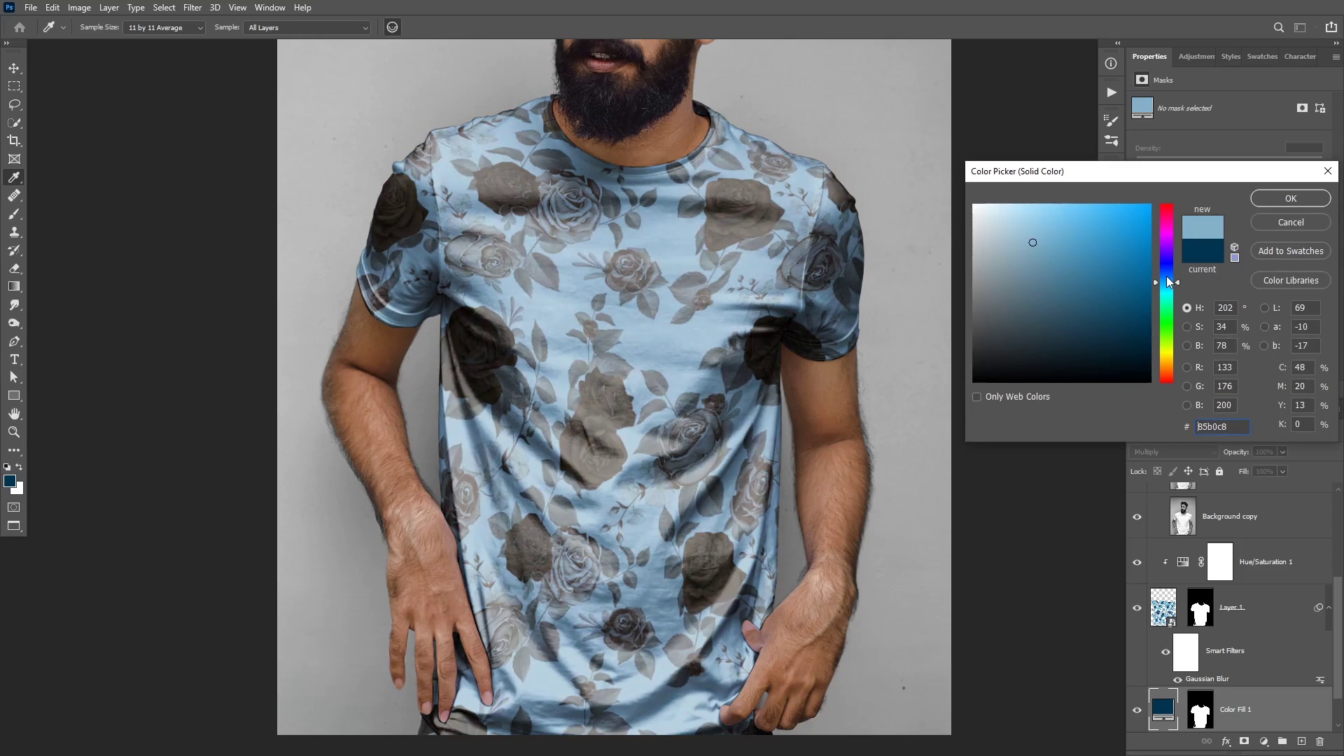
drag(1166, 281, 1155, 363)
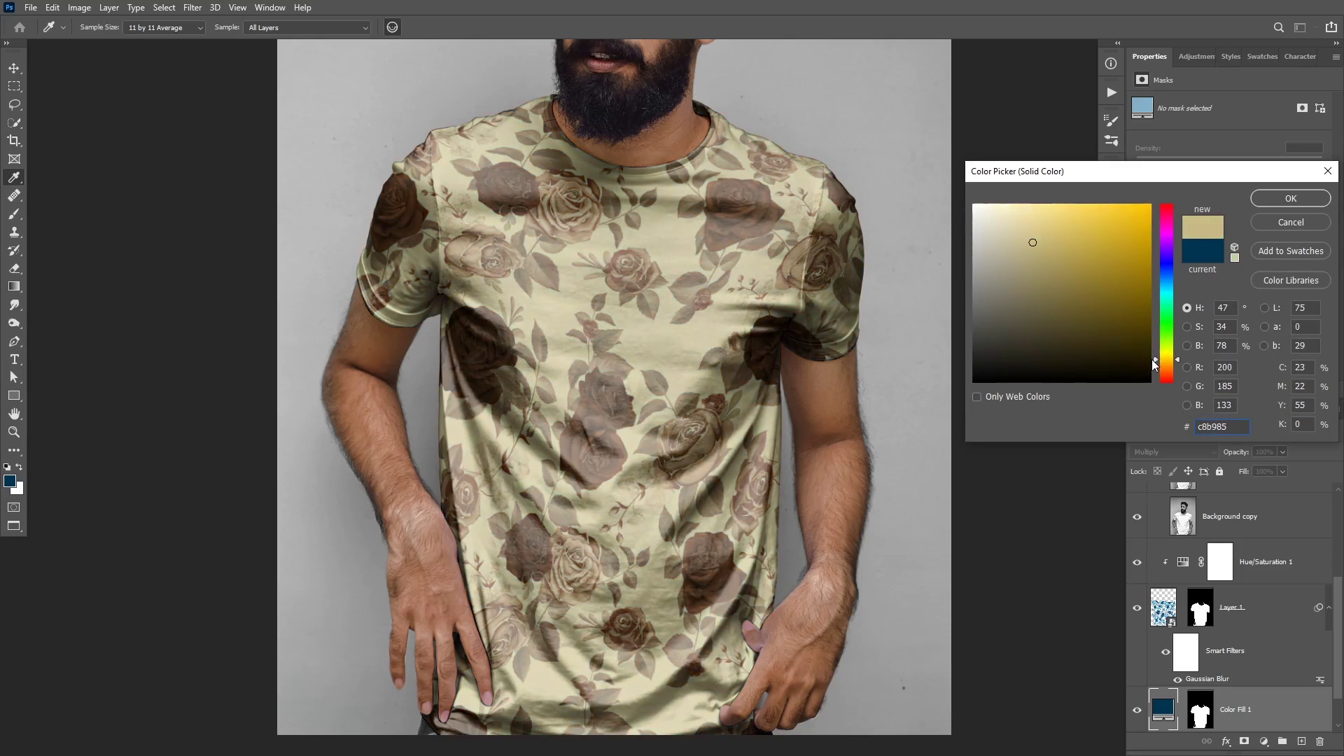
mouse_move(1033, 242)
mouse_down()
mouse_move(1029, 270)
mouse_move(1047, 256)
mouse_up()
key(Return)
key(h)
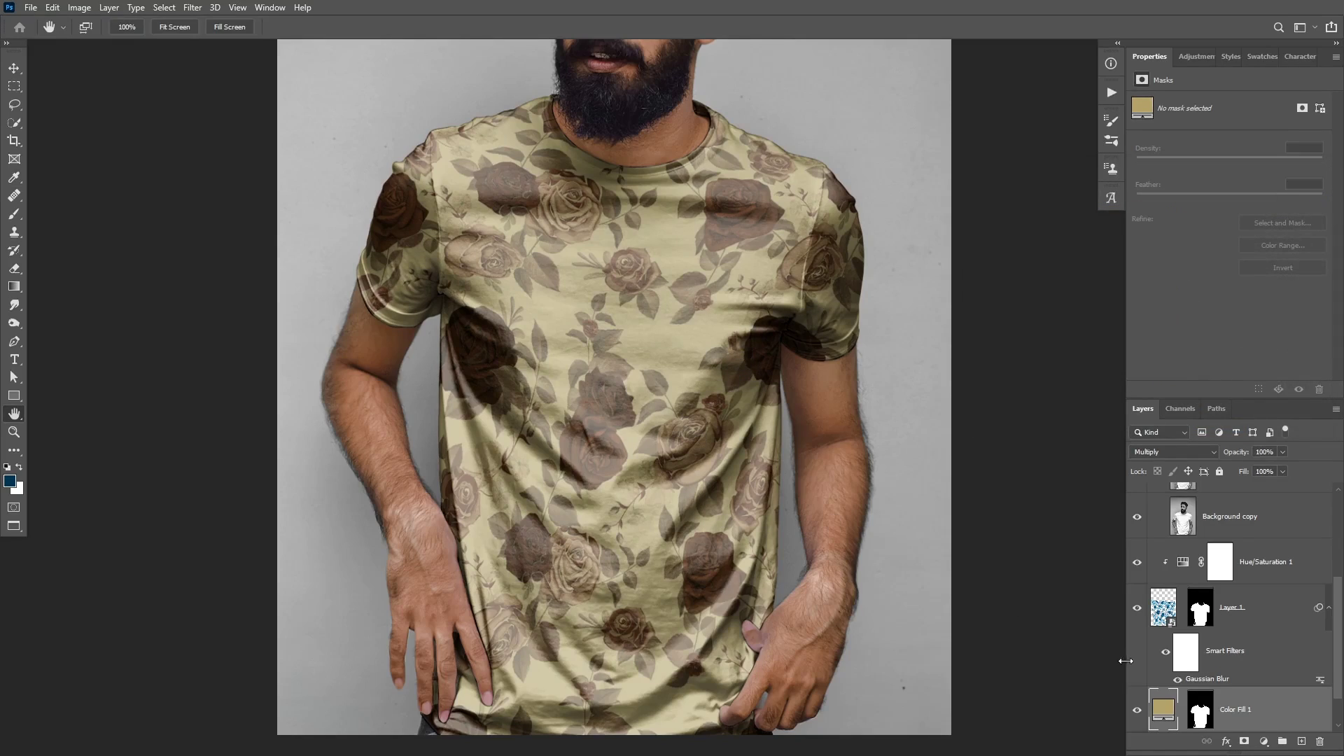
Hide Color Fill 1 to return the shirt's base fabric to white.
click(1138, 711)
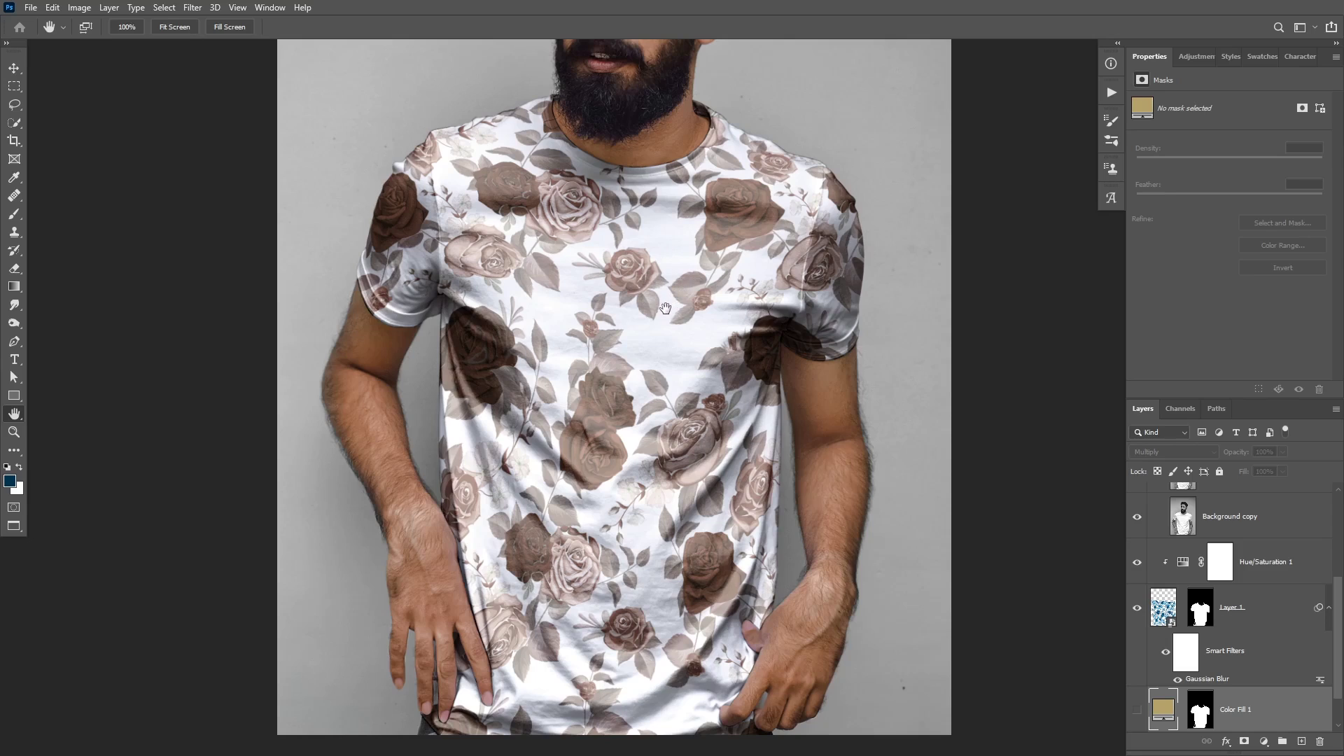
scroll(637, 338, down, 1)
scroll(637, 339, down, 2)
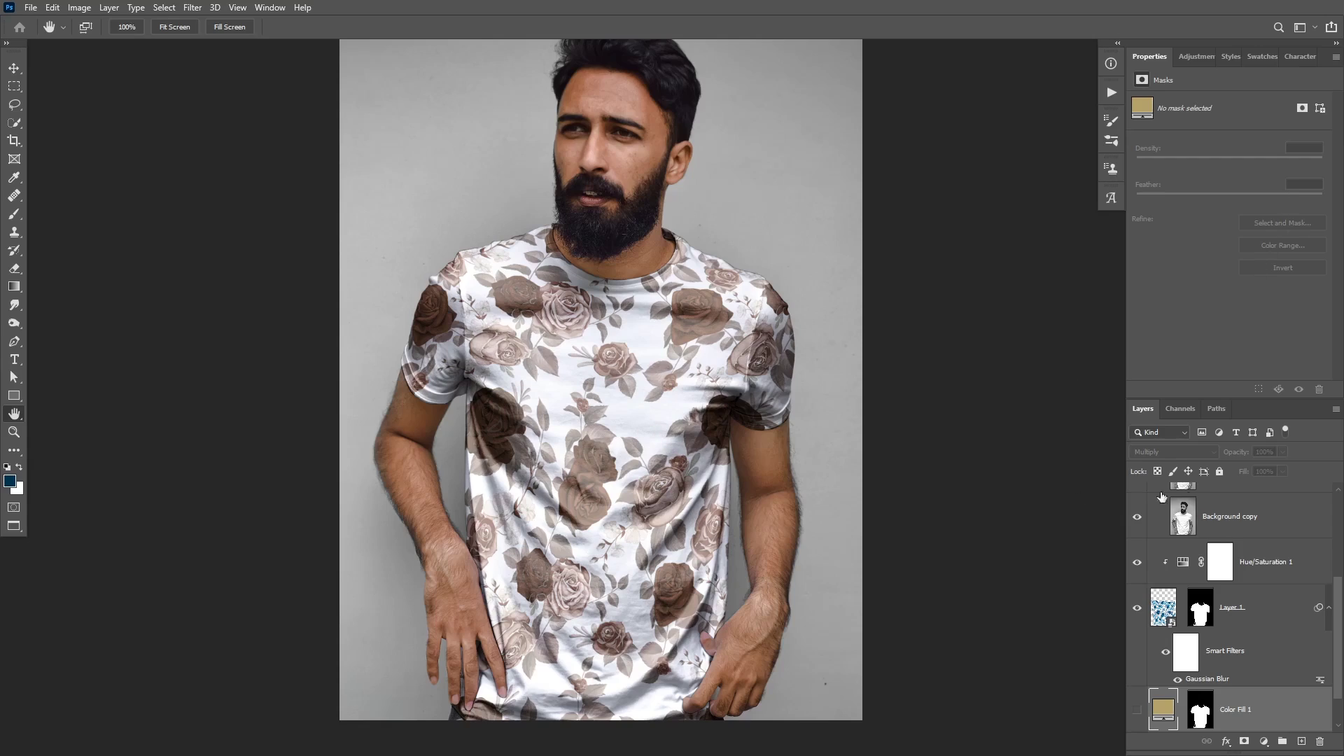
Open the contents of Layer 1's smart object and hide the blue rose Pattern Fill 1 layer.
double_click(1166, 601)
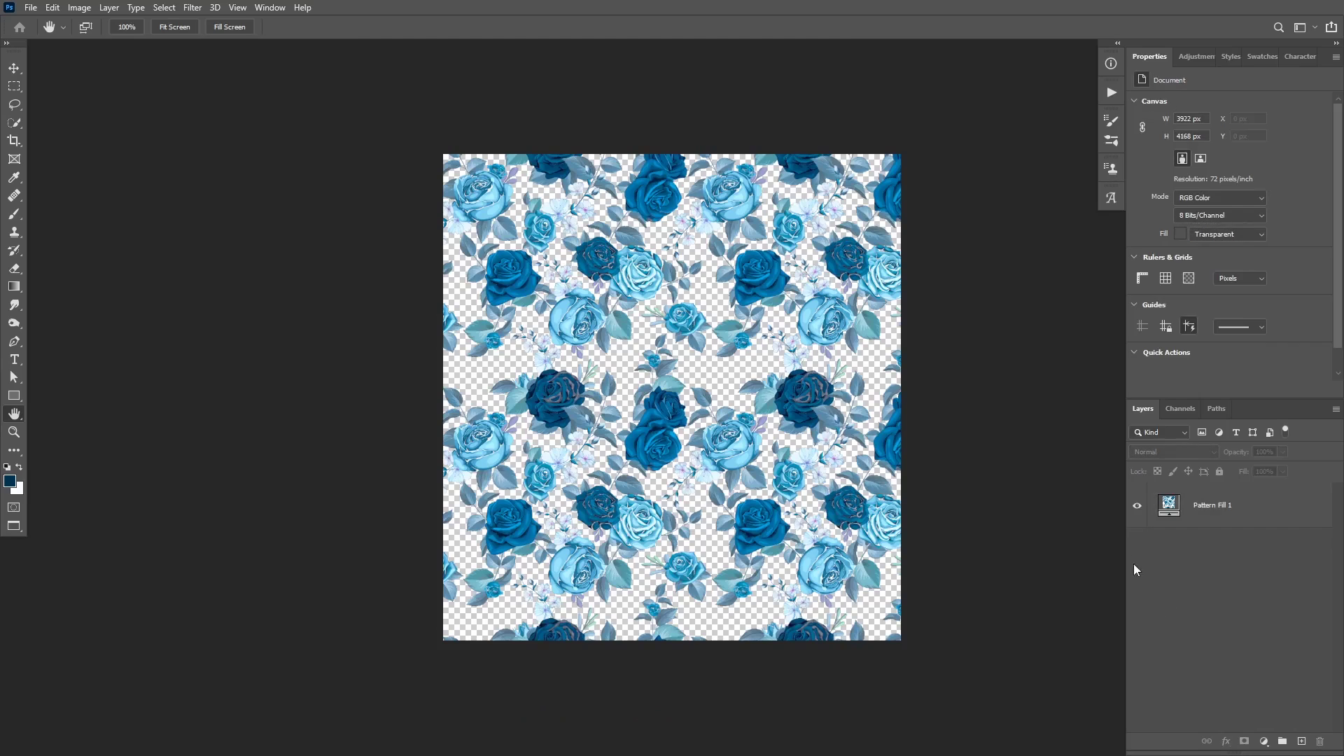
click(1202, 516)
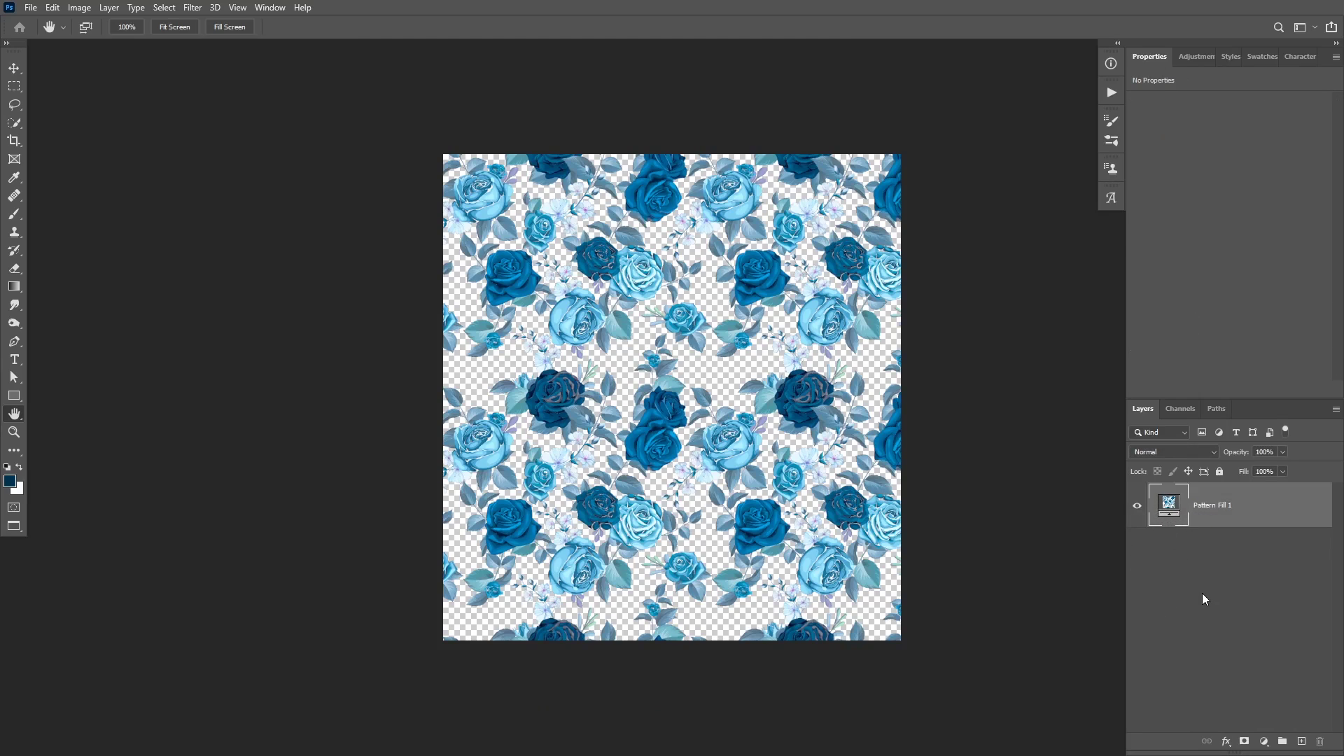
click(1138, 505)
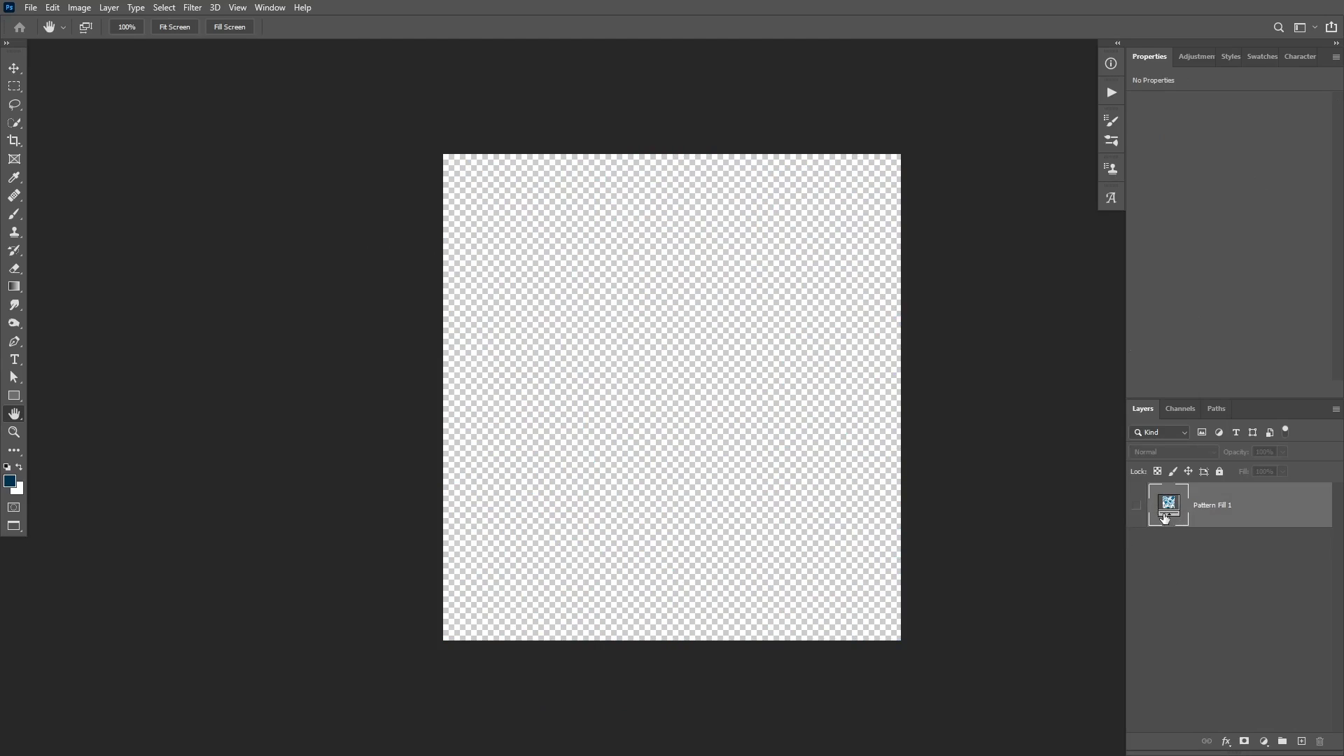
Add a Pattern fill layer above Pattern Fill 1 using the pink flamingo and green monstera leaf pattern.
click(1263, 740)
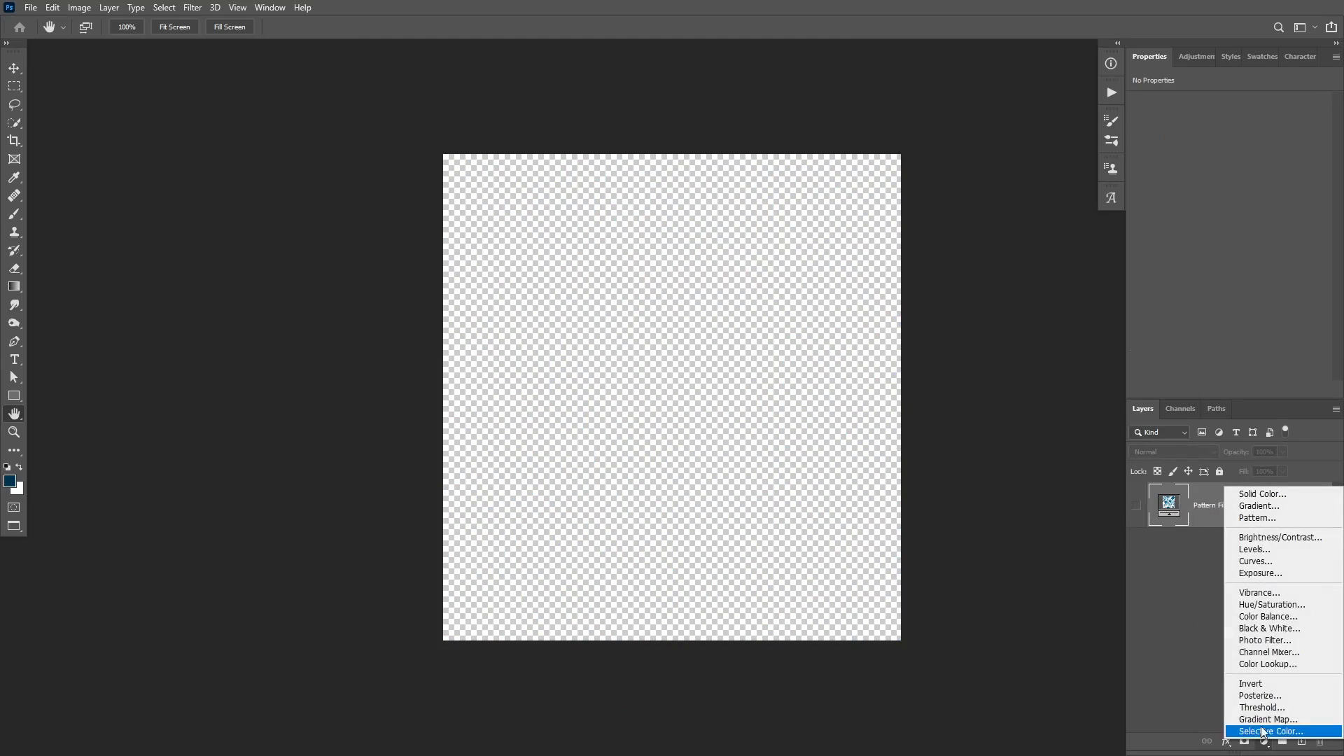
click(1253, 518)
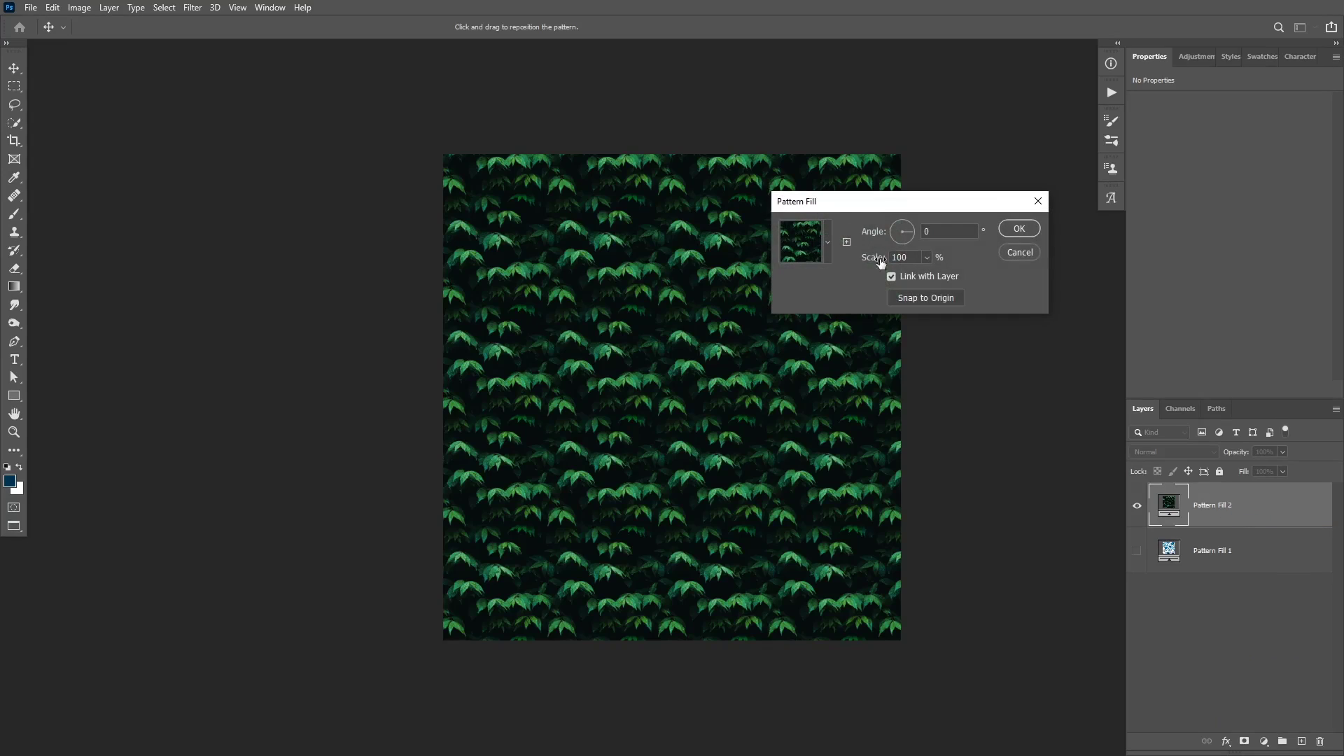
click(825, 238)
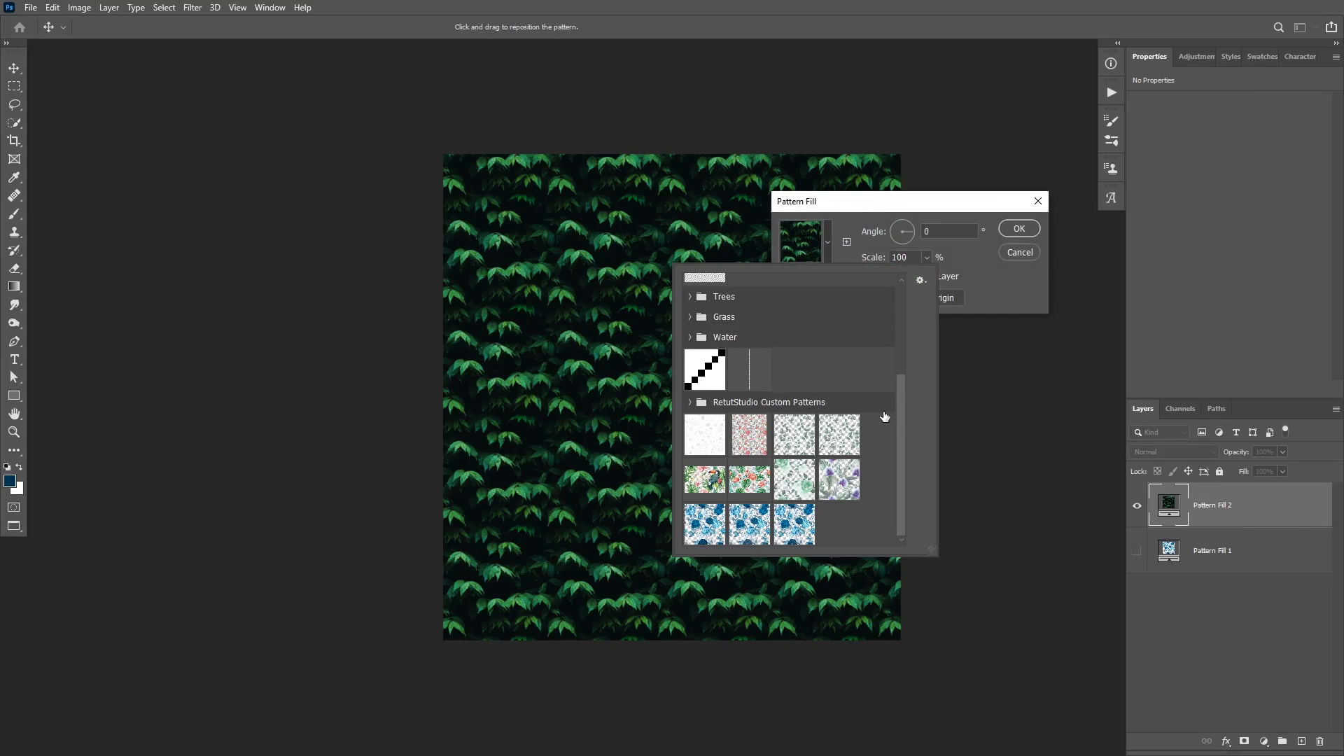
click(749, 480)
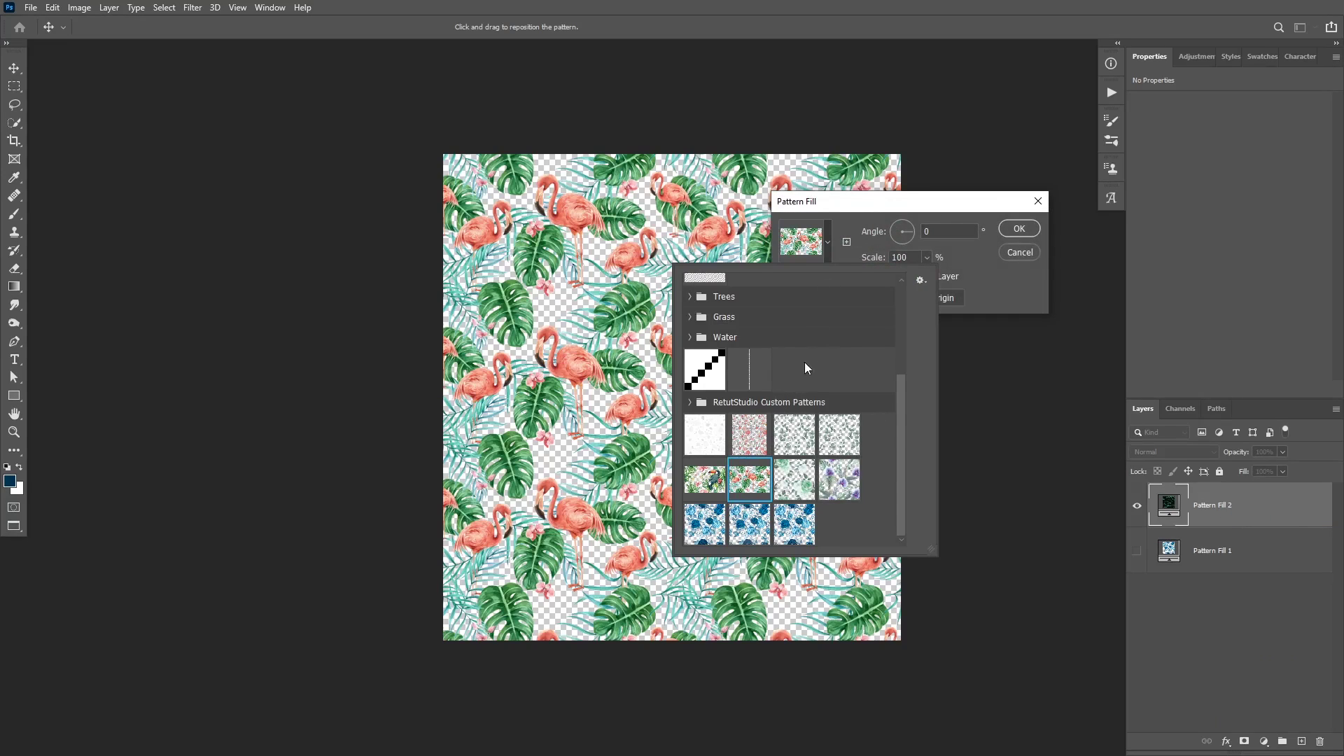
Enlarge the flamingo pattern's scale to about 114% and apply the pattern fill.
click(871, 205)
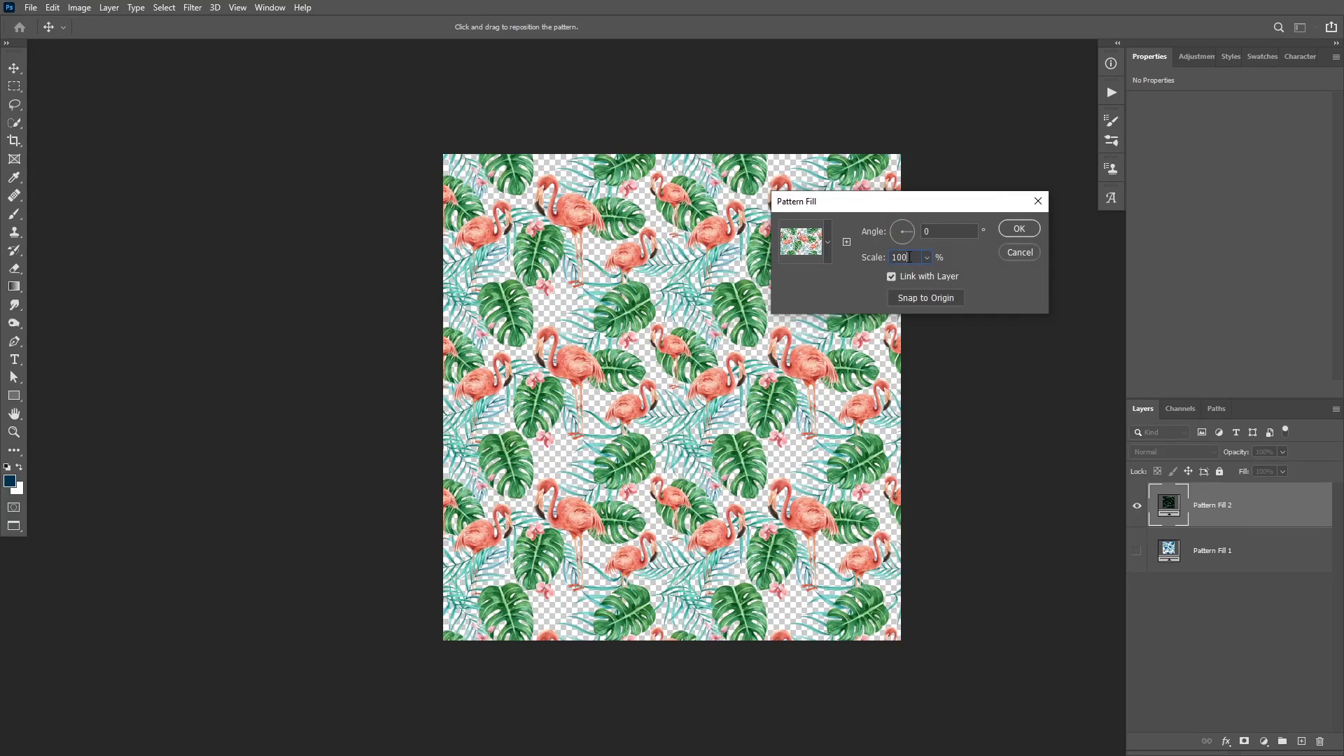
key(Up)
key(Up)
key(Up)
key(Up)
key(Up)
key(Up)
key(Up)
key(Up)
key(Up)
key(Up)
key(Up)
key(Up)
key(Up)
key(Up)
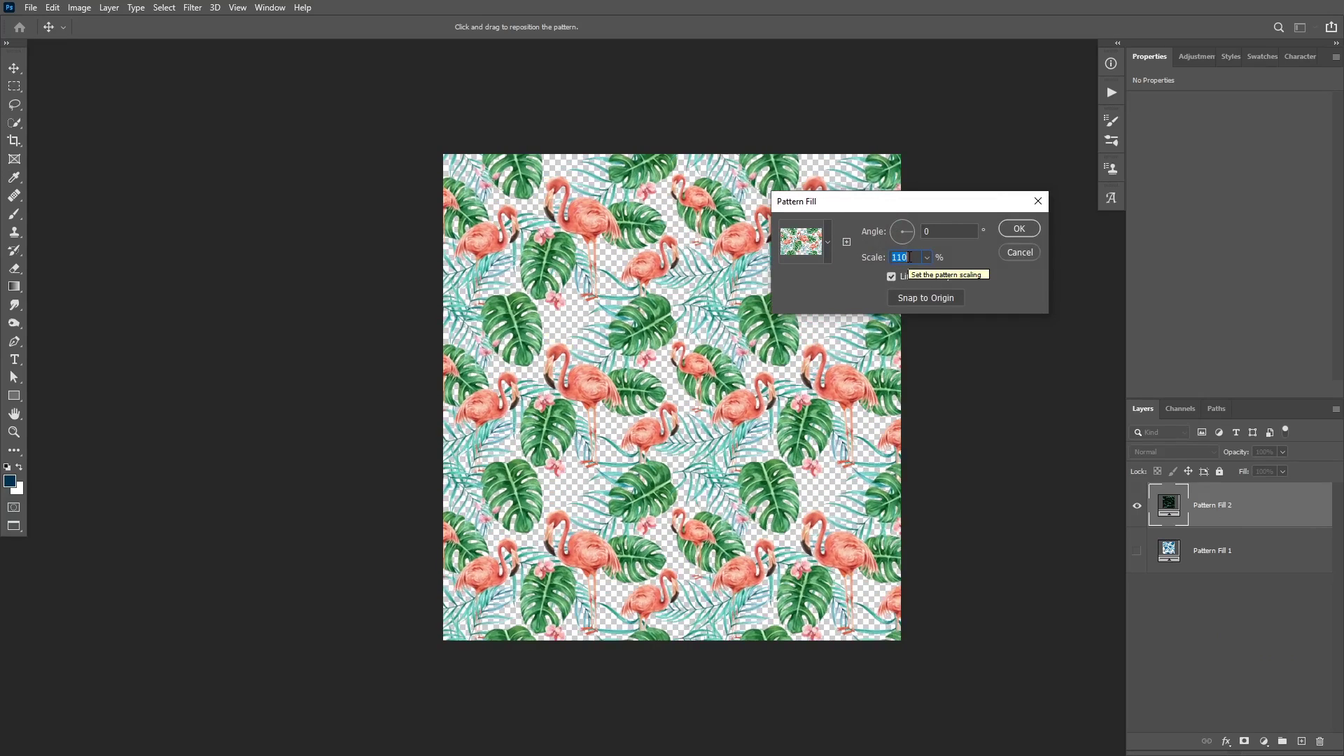
click(1018, 229)
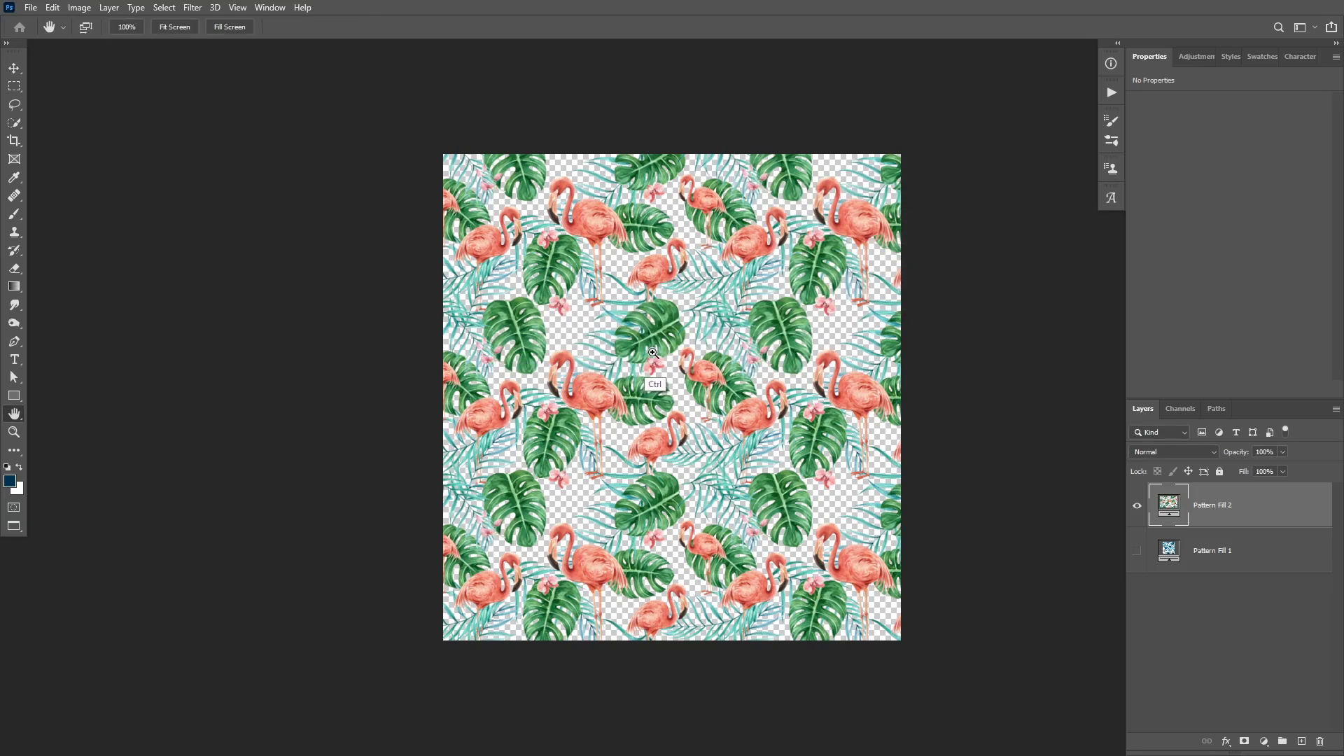
Save and close the smart object to update the shirt, and hide Hue/Saturation 1 to restore the pattern's original colours.
key(ctrl+w)
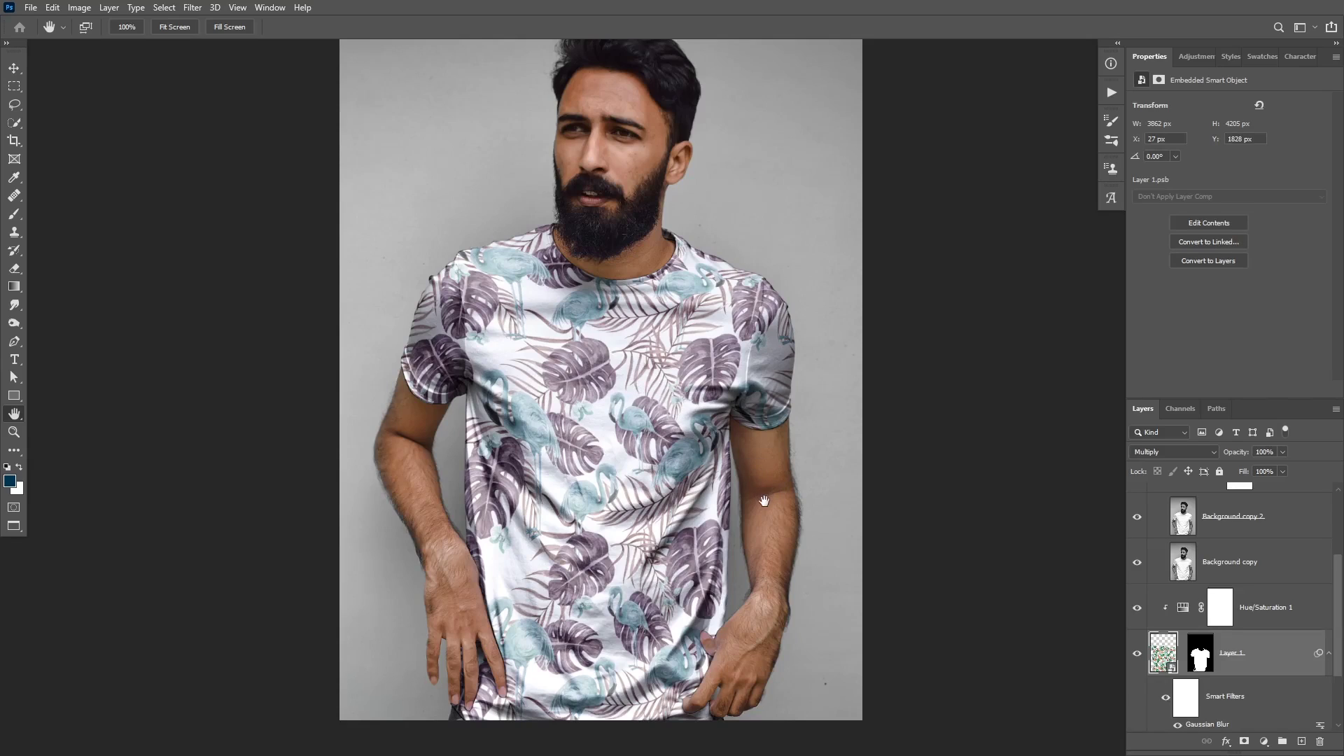
click(1136, 607)
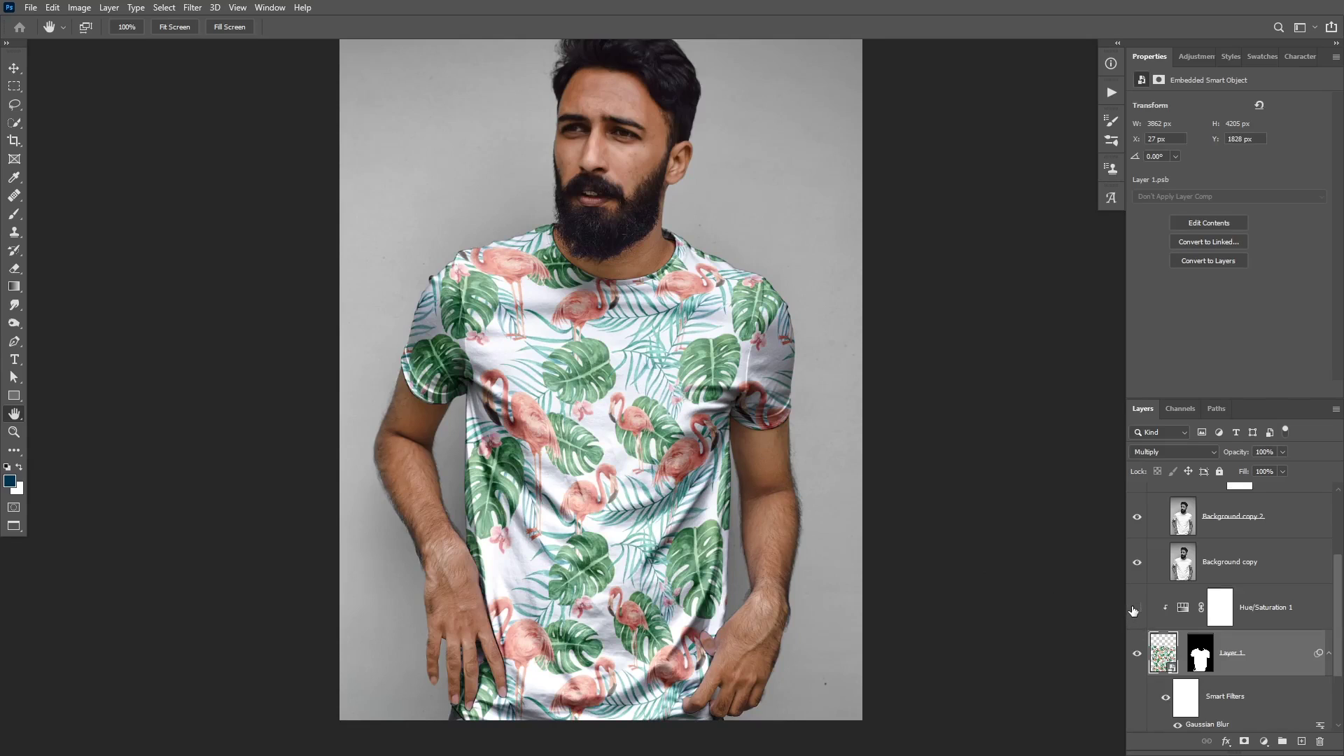